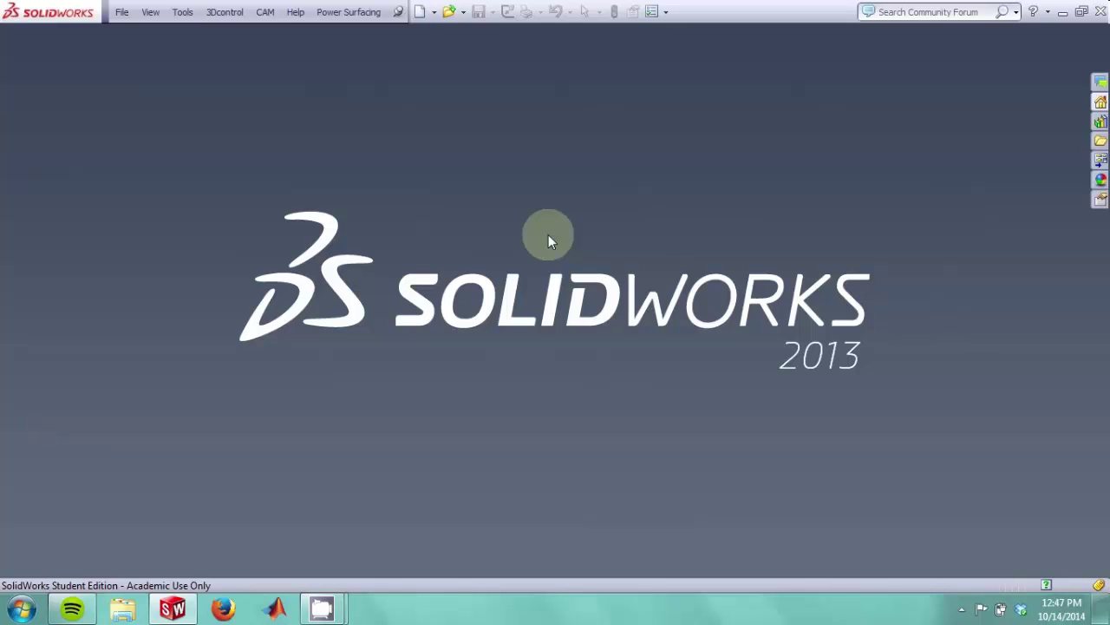
# Step: Create a new blank Part document, Part3, via File > New
pyautogui.click(123, 13)
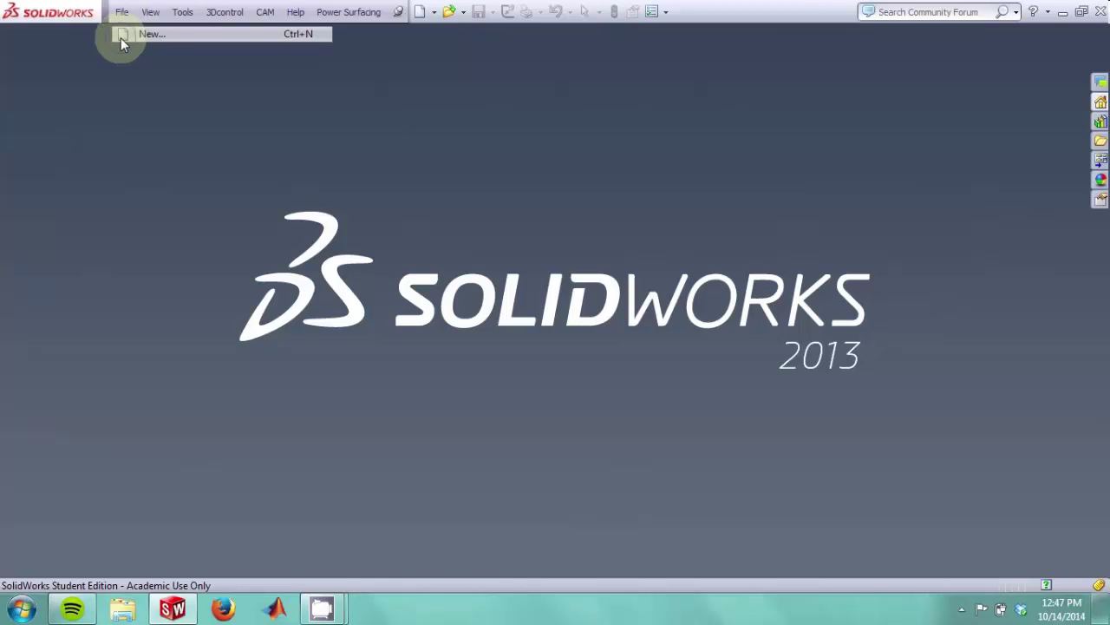
pyautogui.click(124, 39)
pyautogui.click(348, 219)
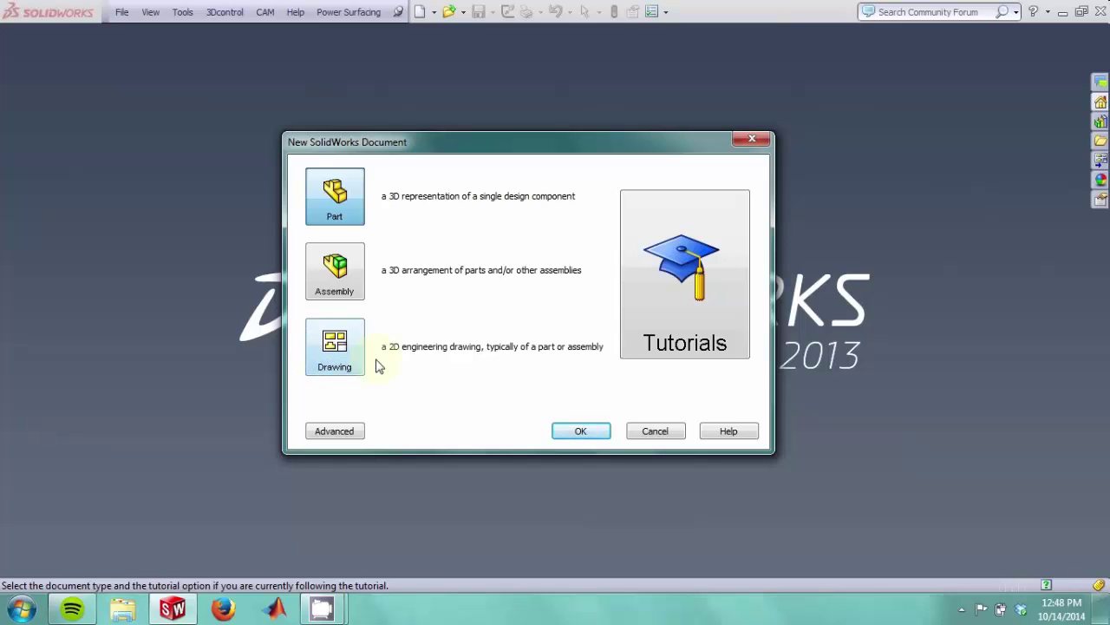
pyautogui.click(582, 433)
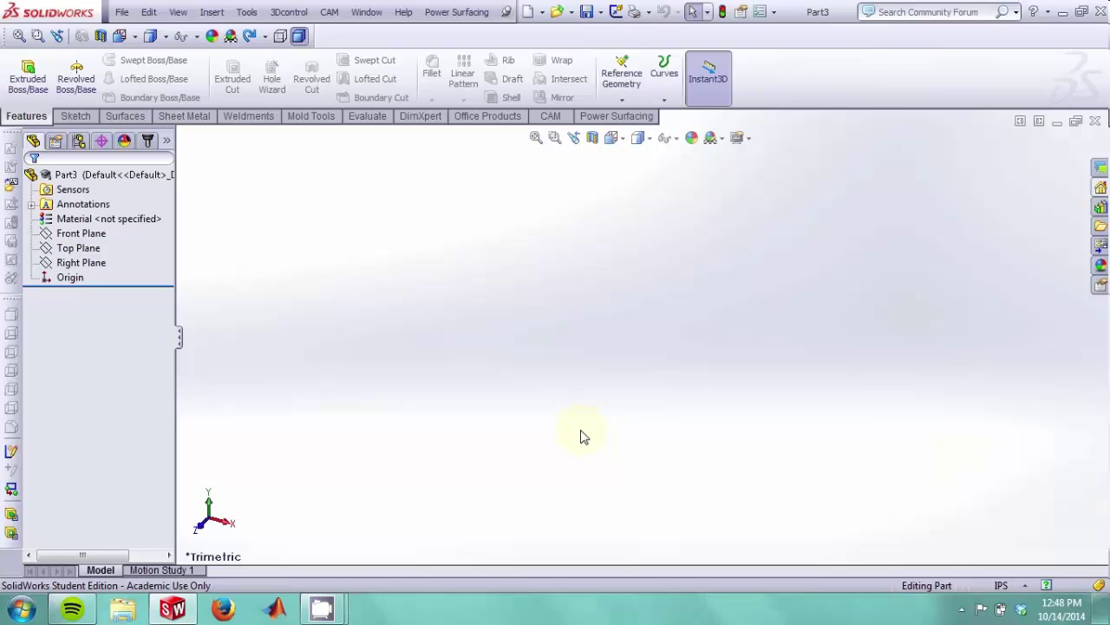
# Step: Start Sketch1 on the Top Plane with the Circle tool active
pyautogui.click(76, 117)
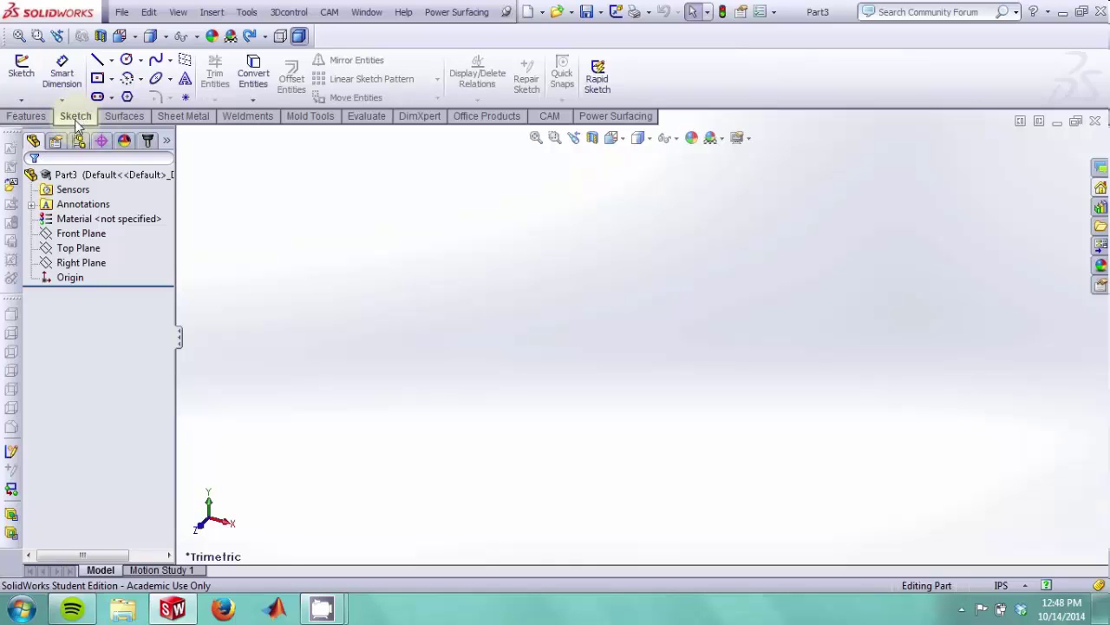
pyautogui.click(21, 76)
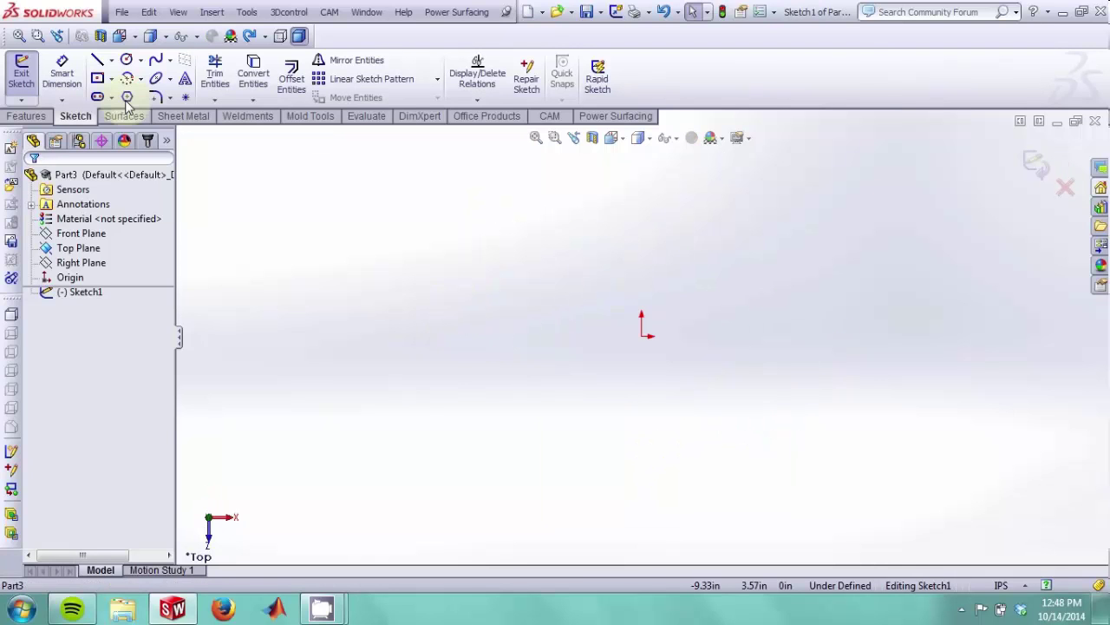
pyautogui.click(100, 60)
pyautogui.click(157, 78)
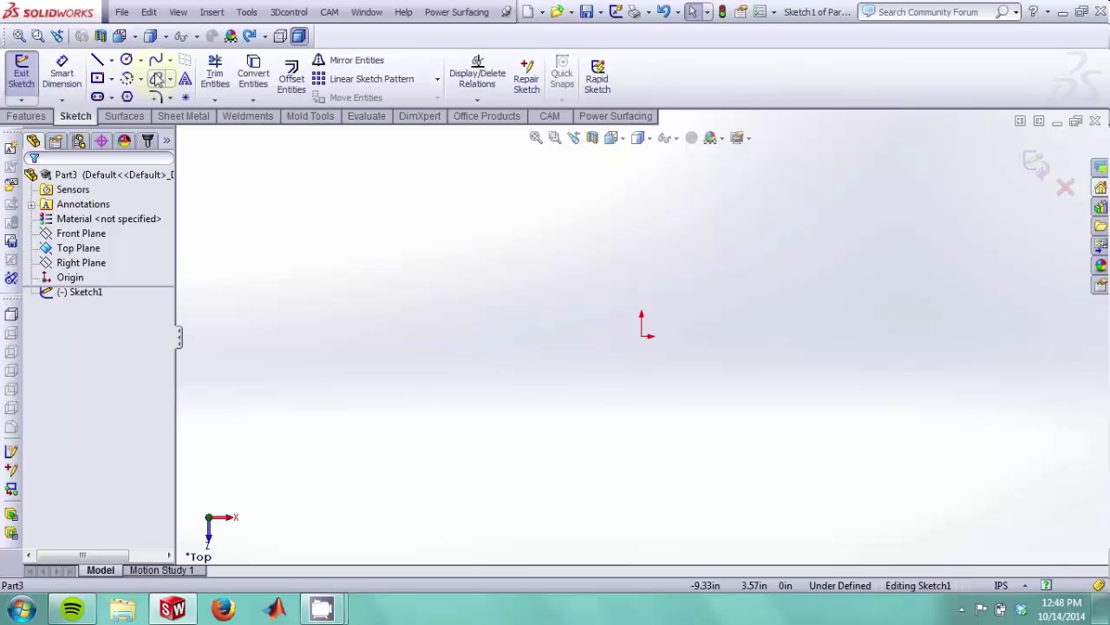
pyautogui.click(114, 97)
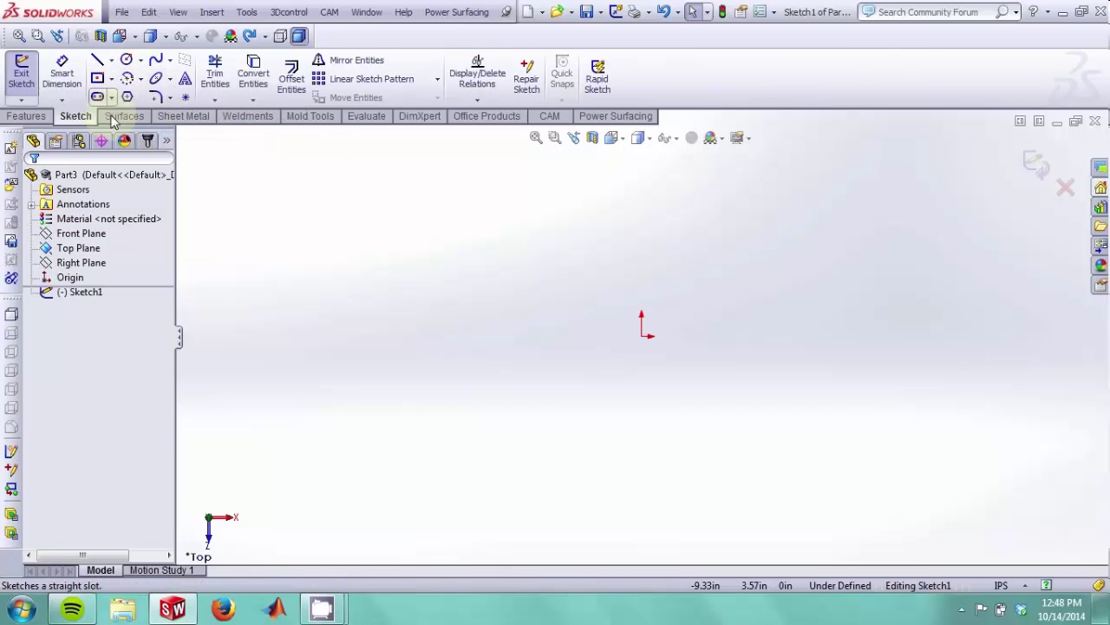
pyautogui.click(127, 60)
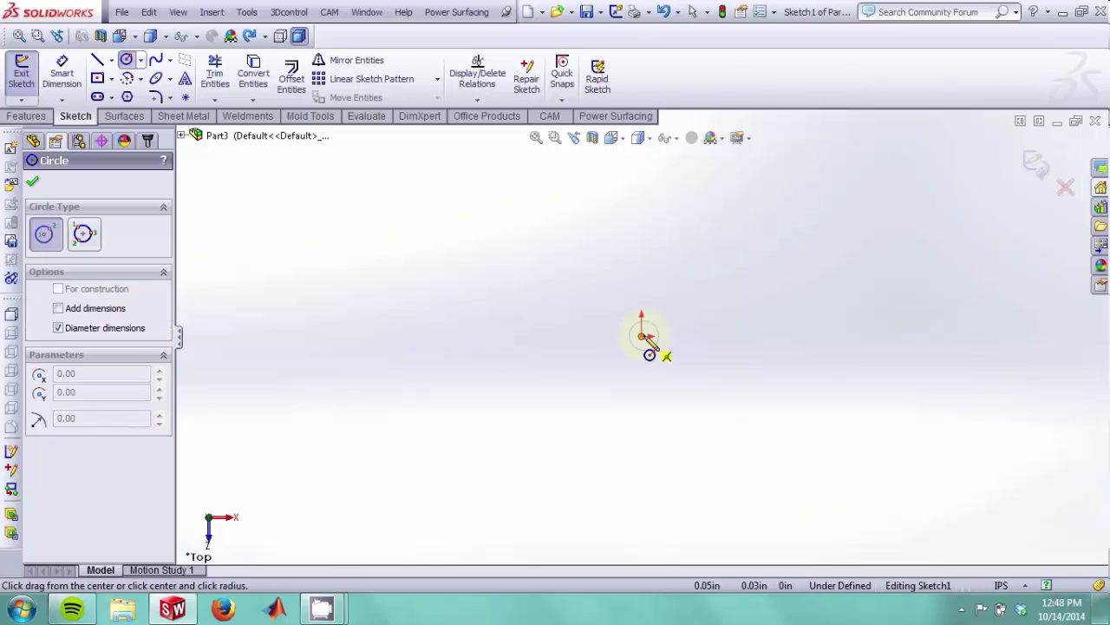
# Step: Draw a circle centred on the sketch origin and adjust its size by dragging
pyautogui.click(642, 336)
pyautogui.click(756, 267)
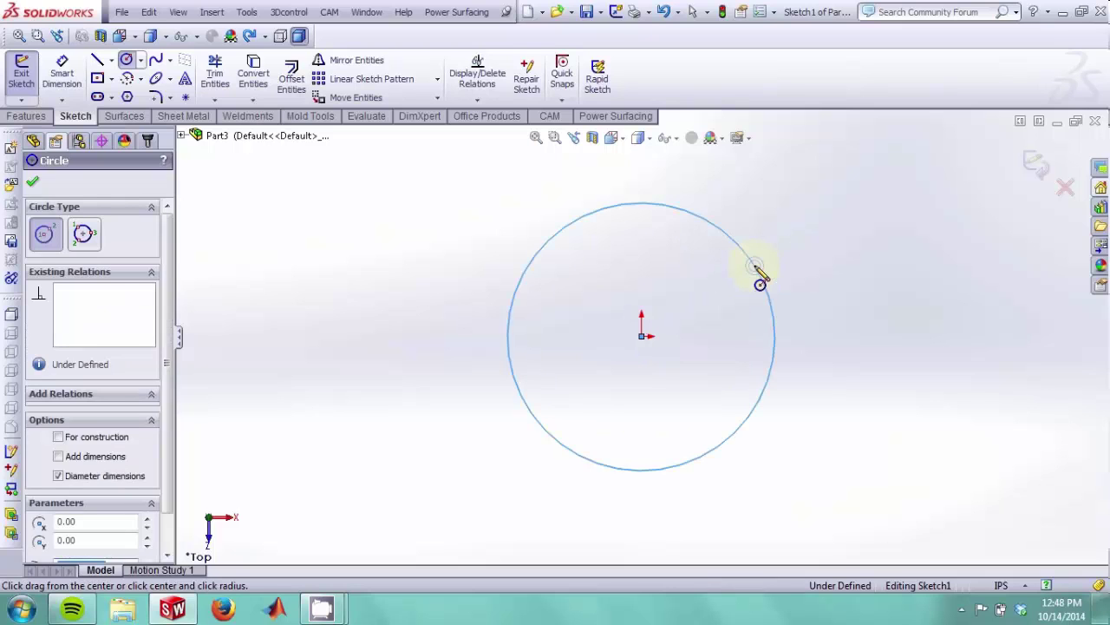
pyautogui.press('Escape')
pyautogui.moveTo(659, 209); pyautogui.dragTo(683, 258)
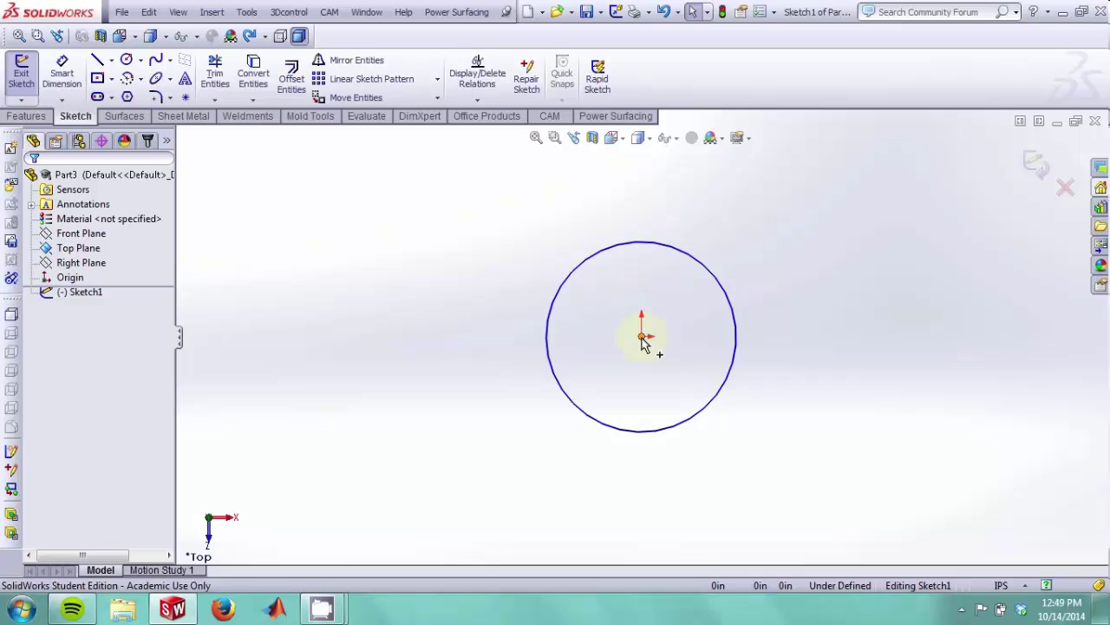
pyautogui.moveTo(692, 255); pyautogui.dragTo(737, 248)
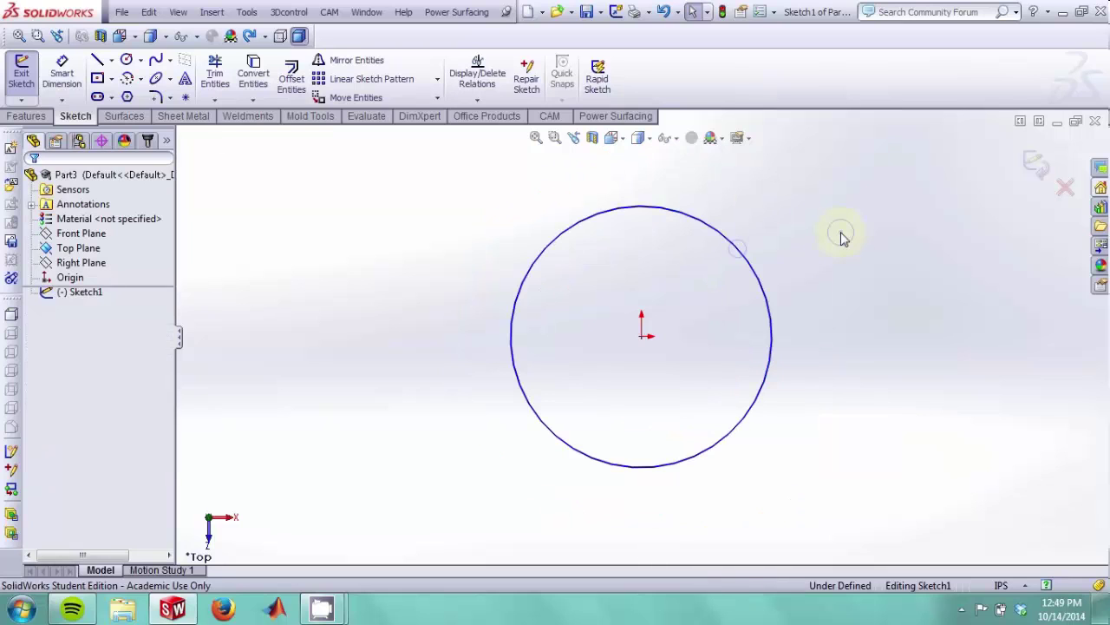
# Step: Dimension the circle's diameter at 4 in, fully defining Sketch1
pyautogui.click(62, 76)
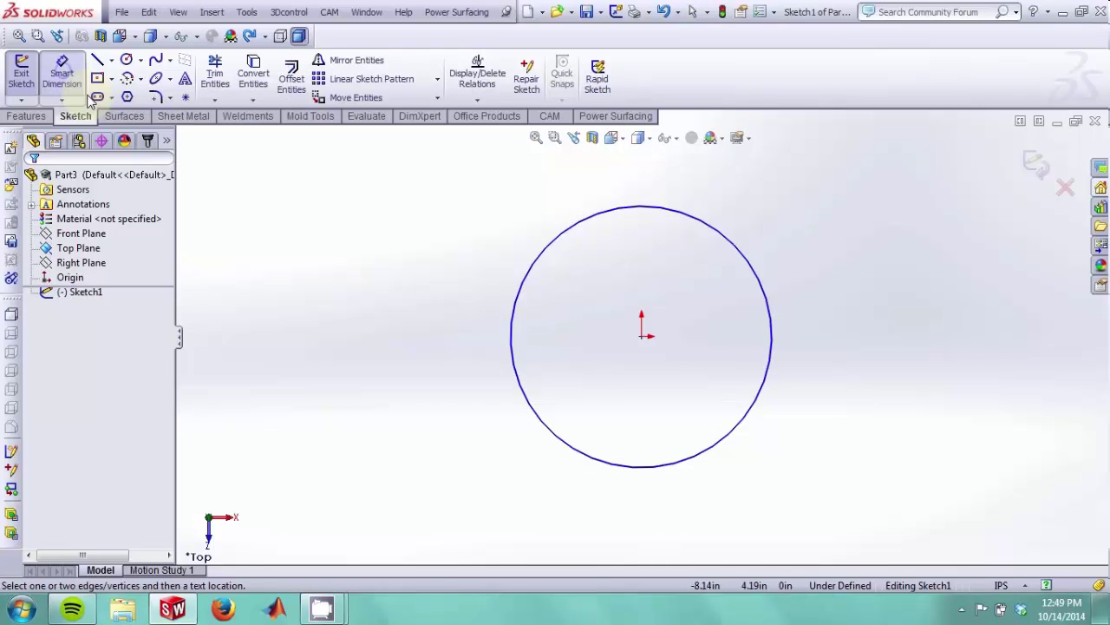
pyautogui.click(516, 298)
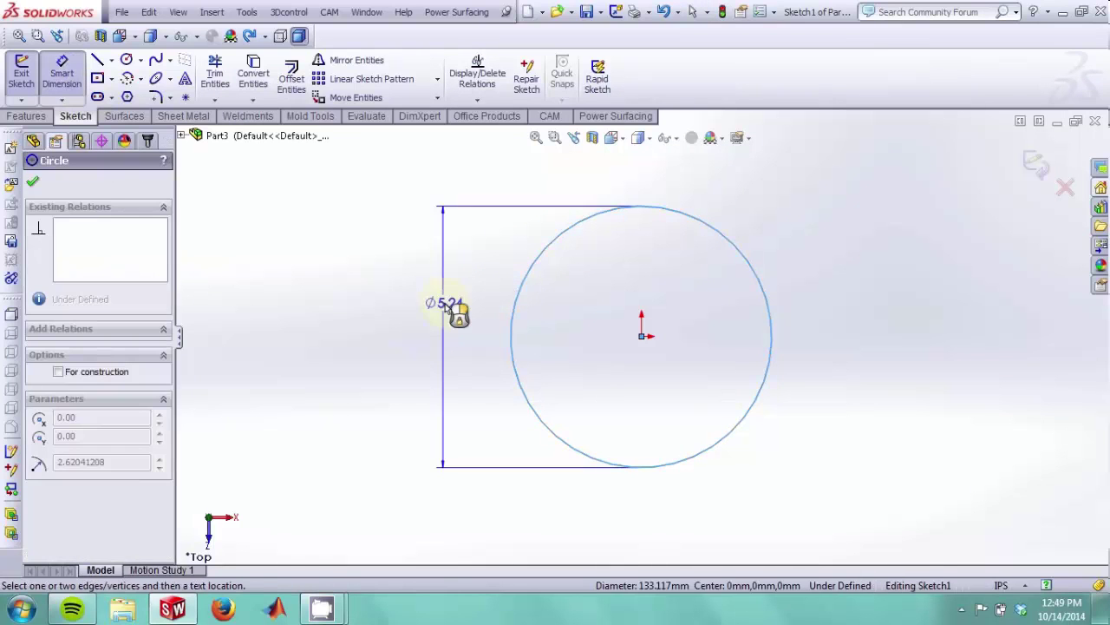
pyautogui.click(447, 308)
pyautogui.write('4')
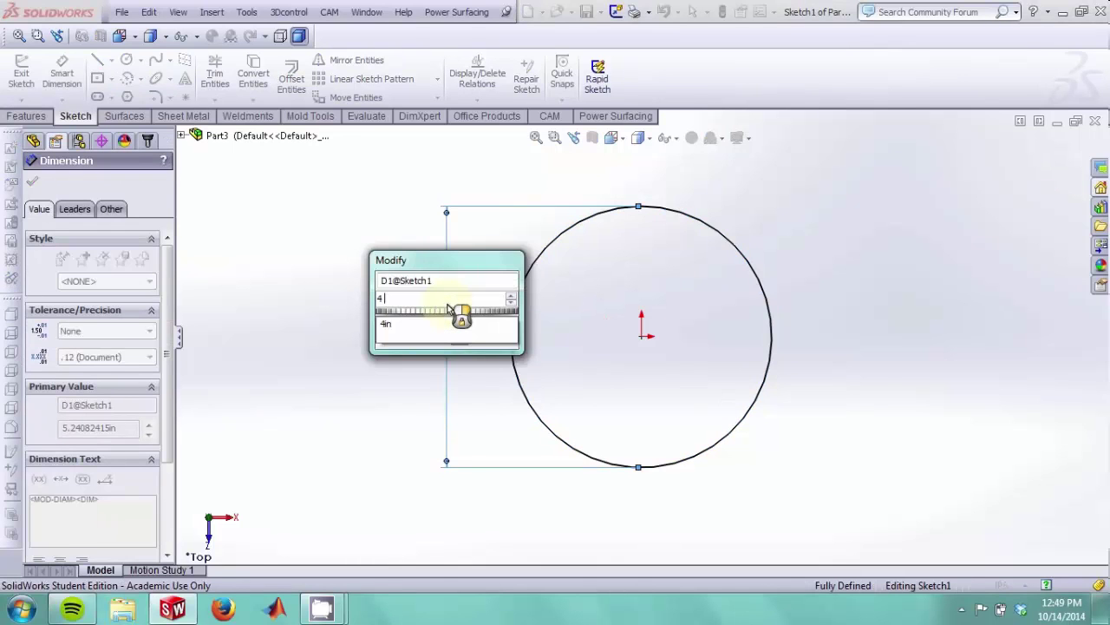
pyautogui.press('Return')
pyautogui.press('Escape')
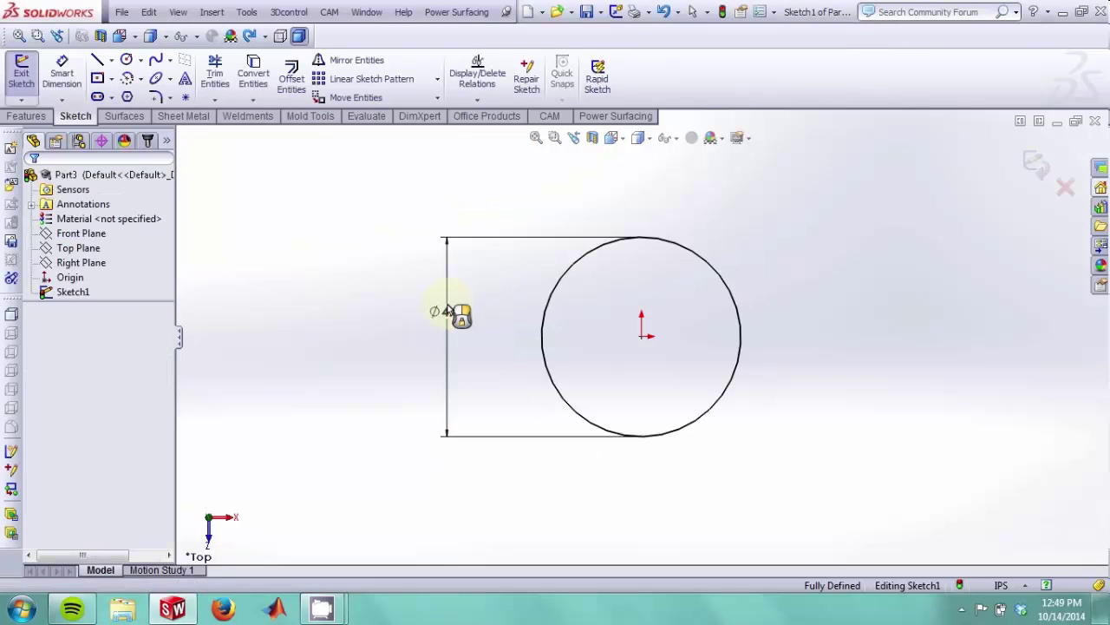
# Step: Exit the sketch and extrude the 4 in circle 5.00 in into Boss-Extrude1
pyautogui.click(20, 78)
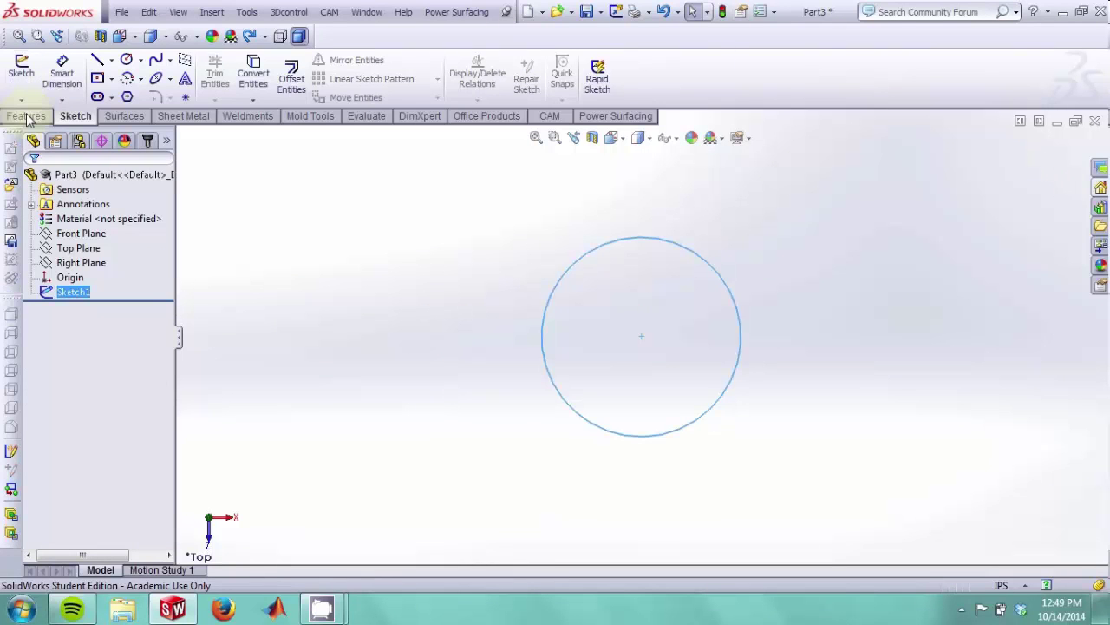
pyautogui.click(27, 116)
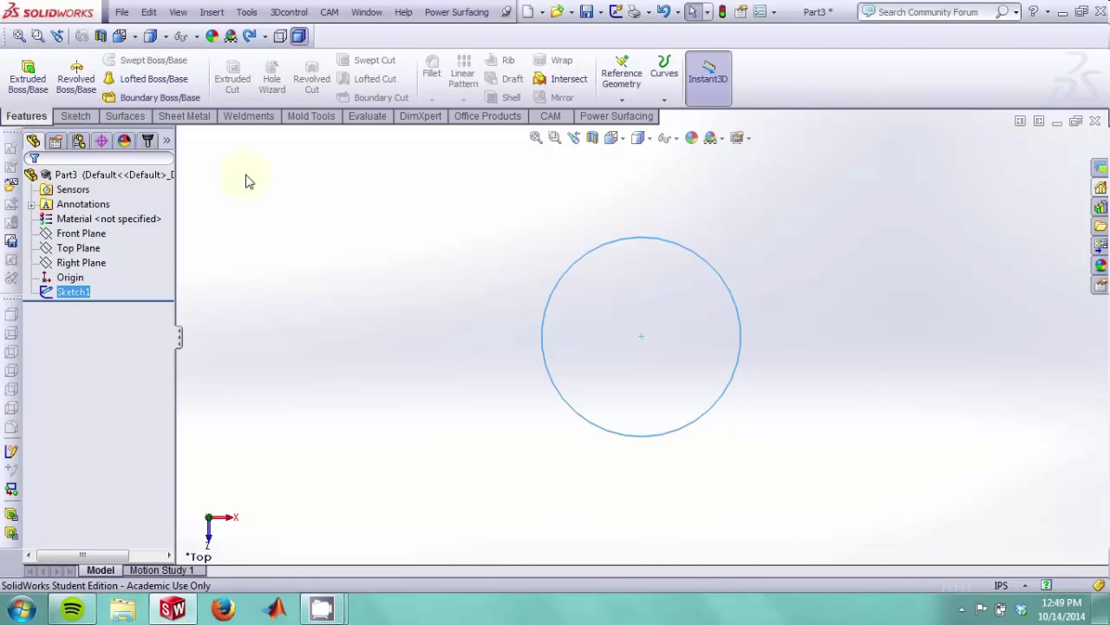
pyautogui.click(38, 91)
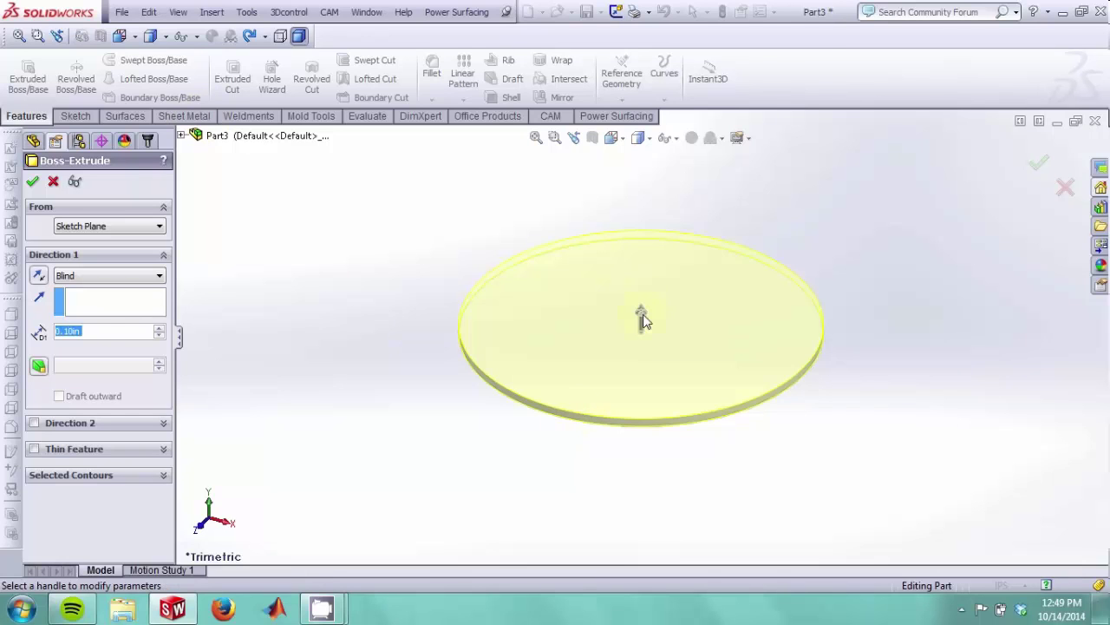
pyautogui.moveTo(644, 305); pyautogui.dragTo(652, 217)
pyautogui.scroll(2, 655, 247)
pyautogui.moveTo(618, 267); pyautogui.dragTo(614, 231)
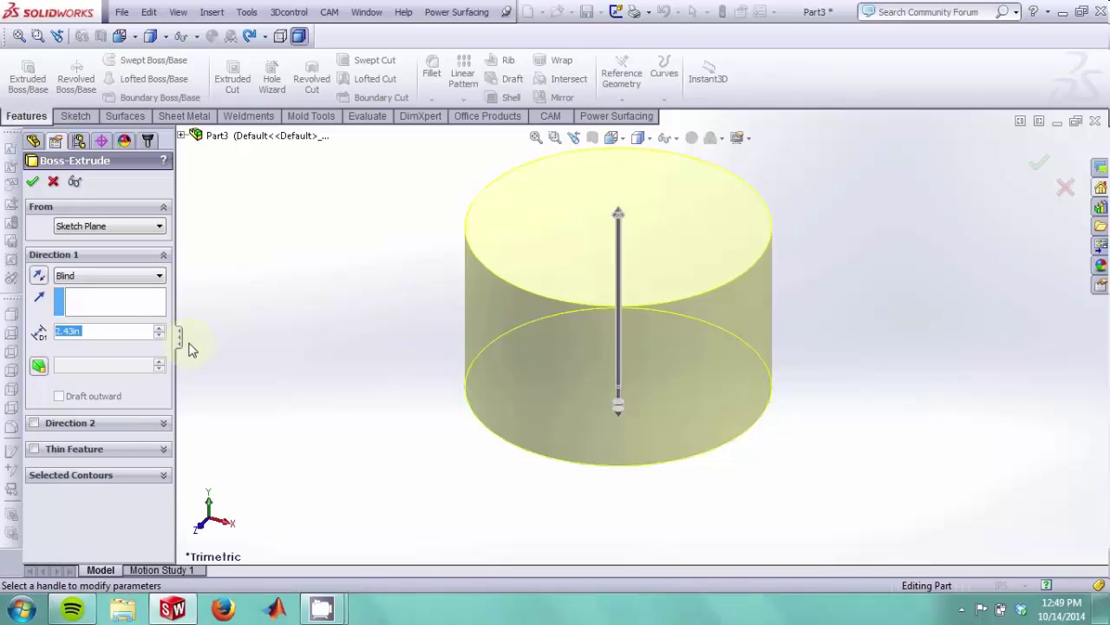
pyautogui.click(620, 214)
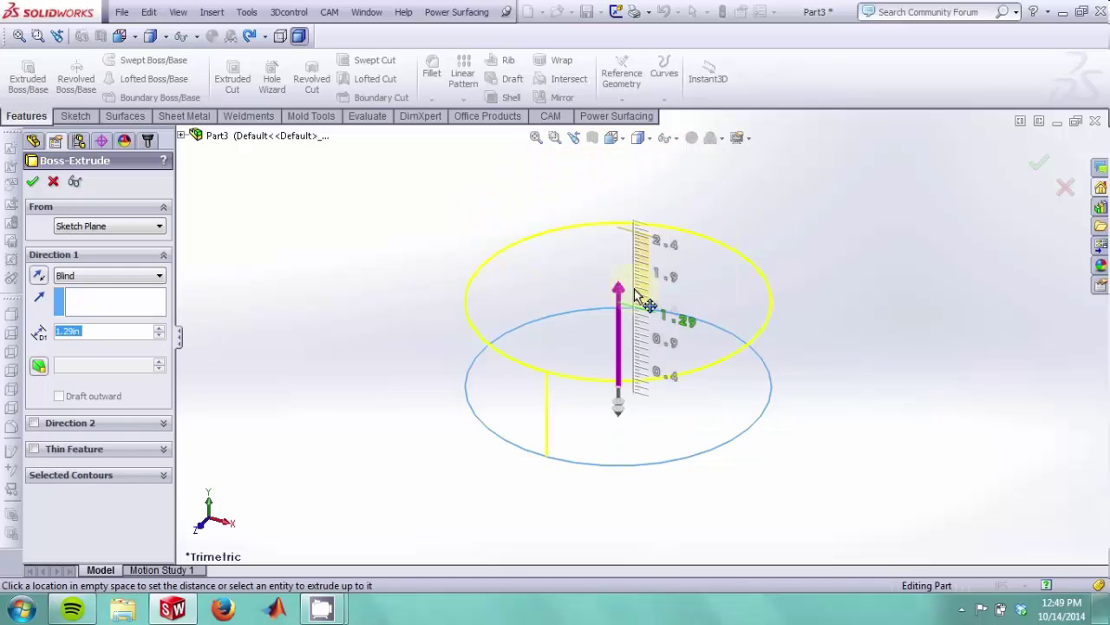
pyautogui.click(633, 224)
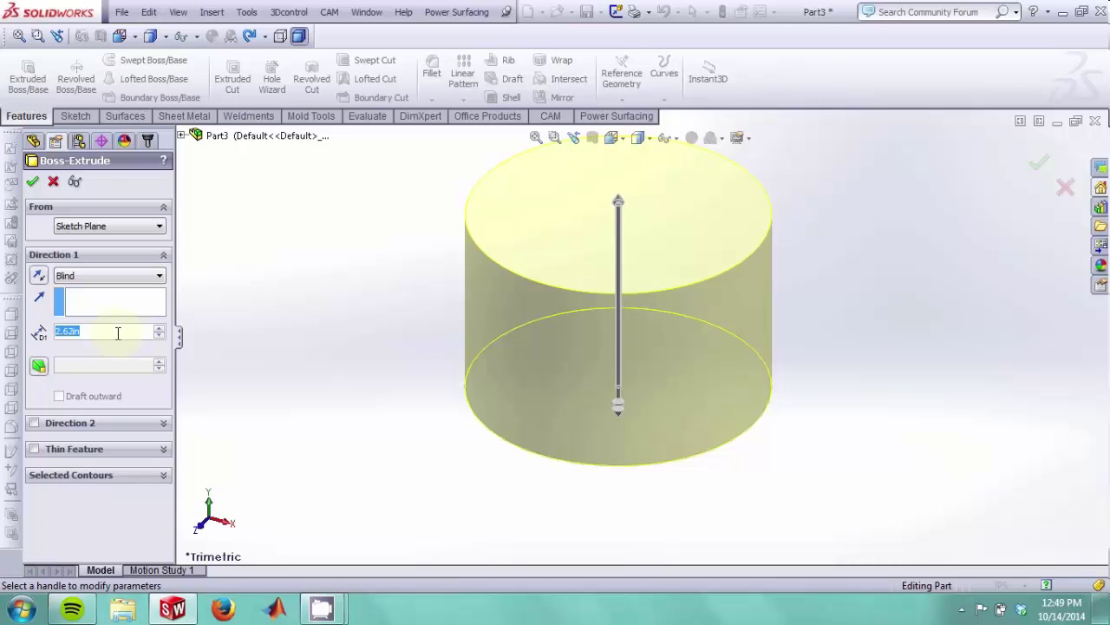
pyautogui.write('5.00')
pyautogui.write('i')
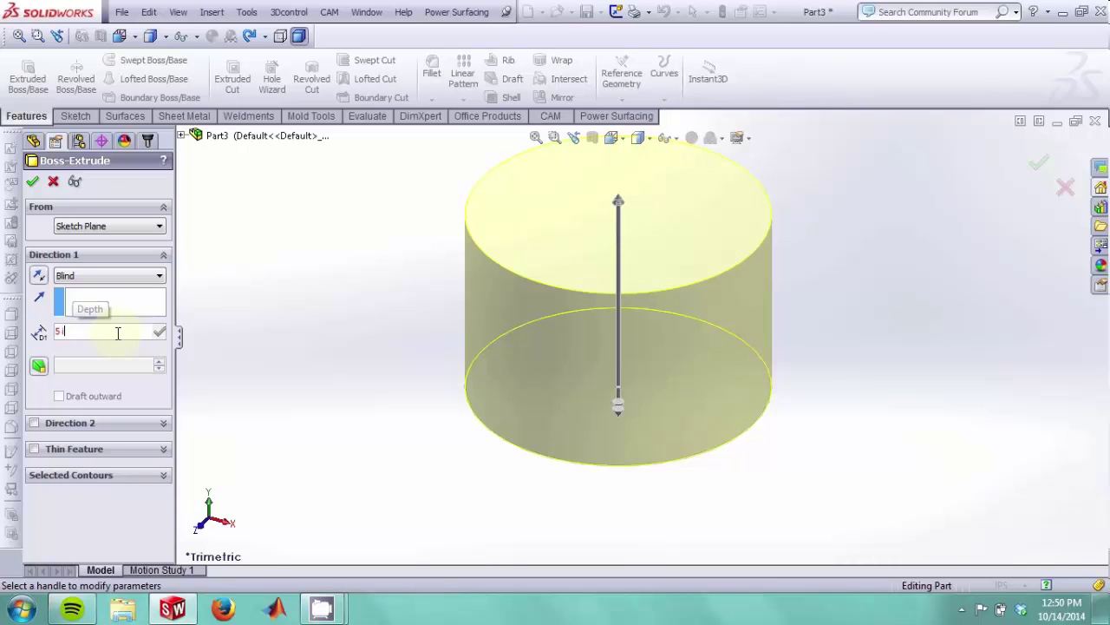
pyautogui.write('n')
pyautogui.press('Return')
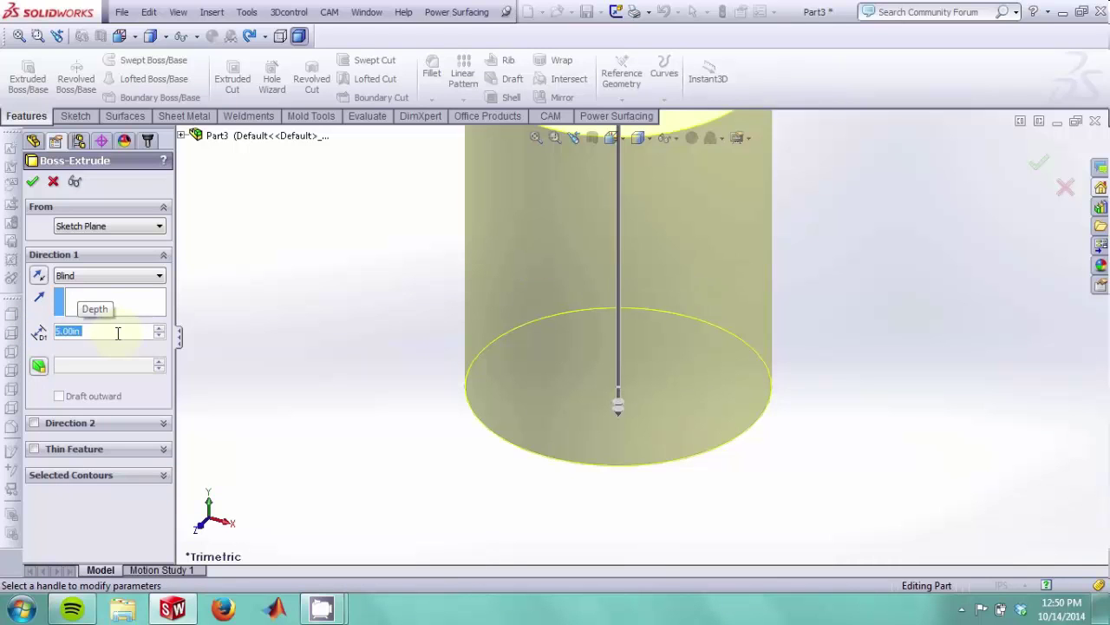
pyautogui.click(33, 182)
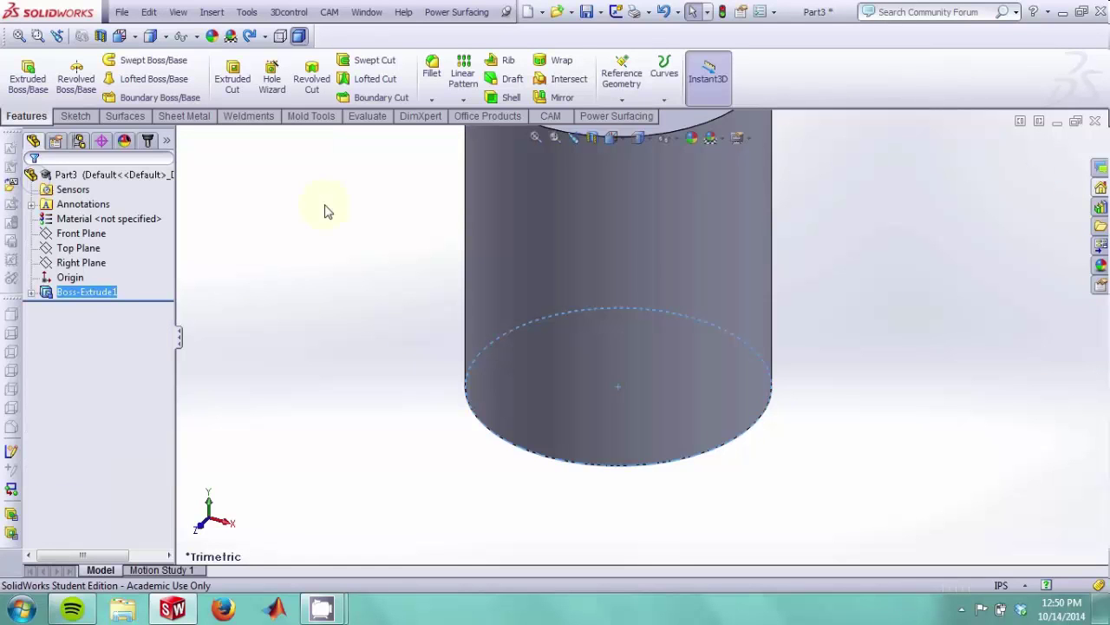
pyautogui.click(364, 213)
pyautogui.scroll(-1, 404, 215)
pyautogui.press('f')
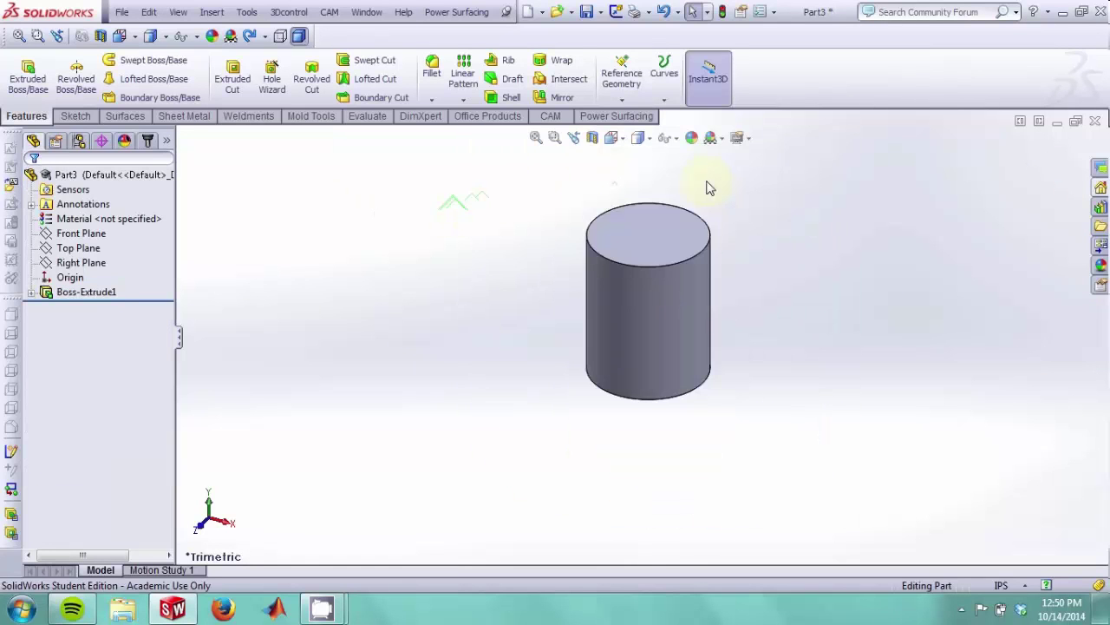
pyautogui.scroll(-1, 698, 242)
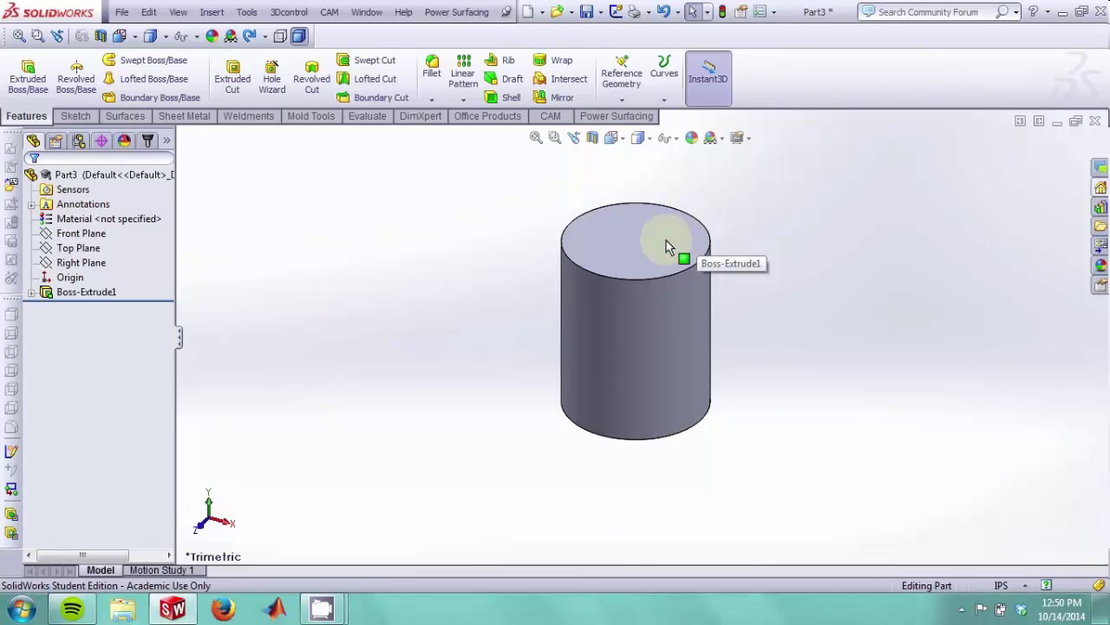
pyautogui.scroll(-2, 667, 247)
pyautogui.scroll(2, 632, 345)
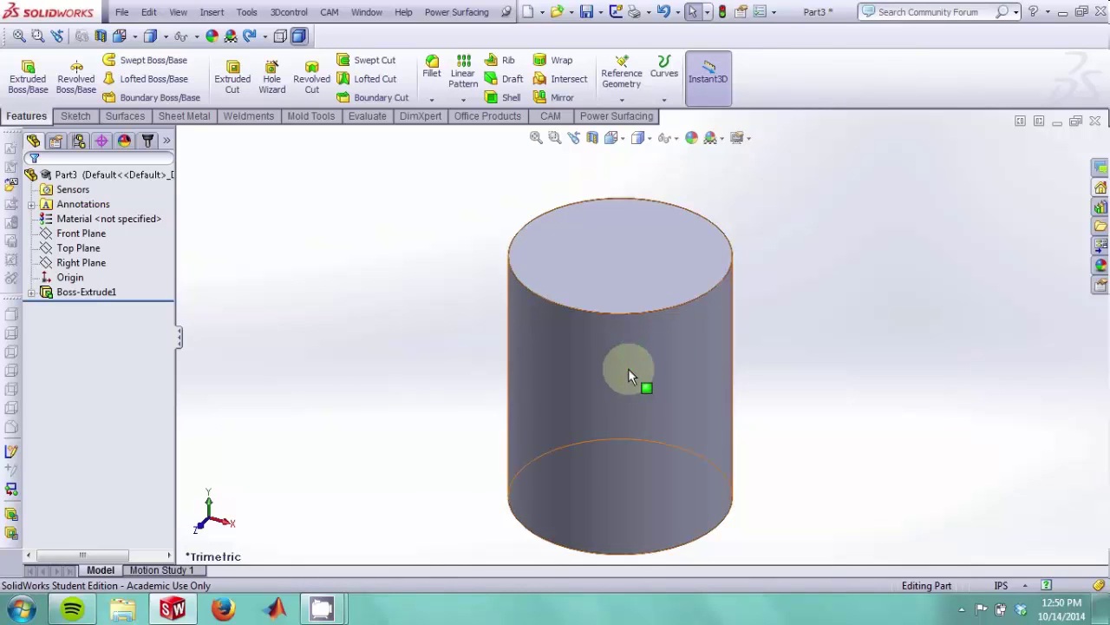
pyautogui.keyDown('ctrl'); pyautogui.moveTo(631, 374); pyautogui.dragTo(1018, 316, button='middle'); pyautogui.keyUp('ctrl')
pyautogui.moveTo(854, 305); pyautogui.dragTo(762, 249, button='middle')
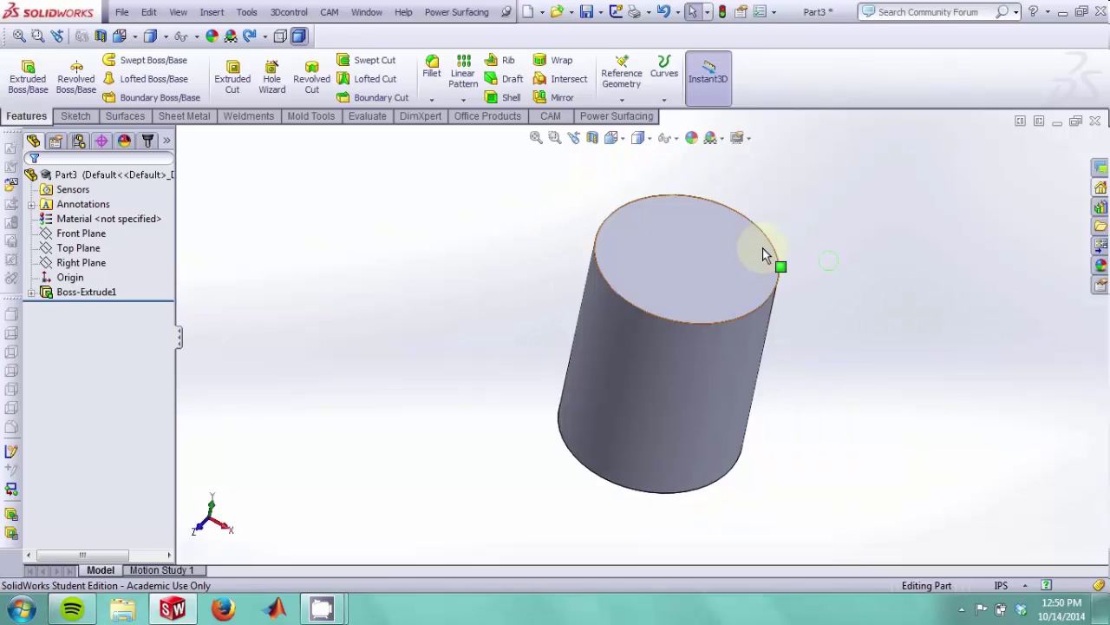
# Step: Open a new sketch on the cylinder's top face
pyautogui.click(685, 273)
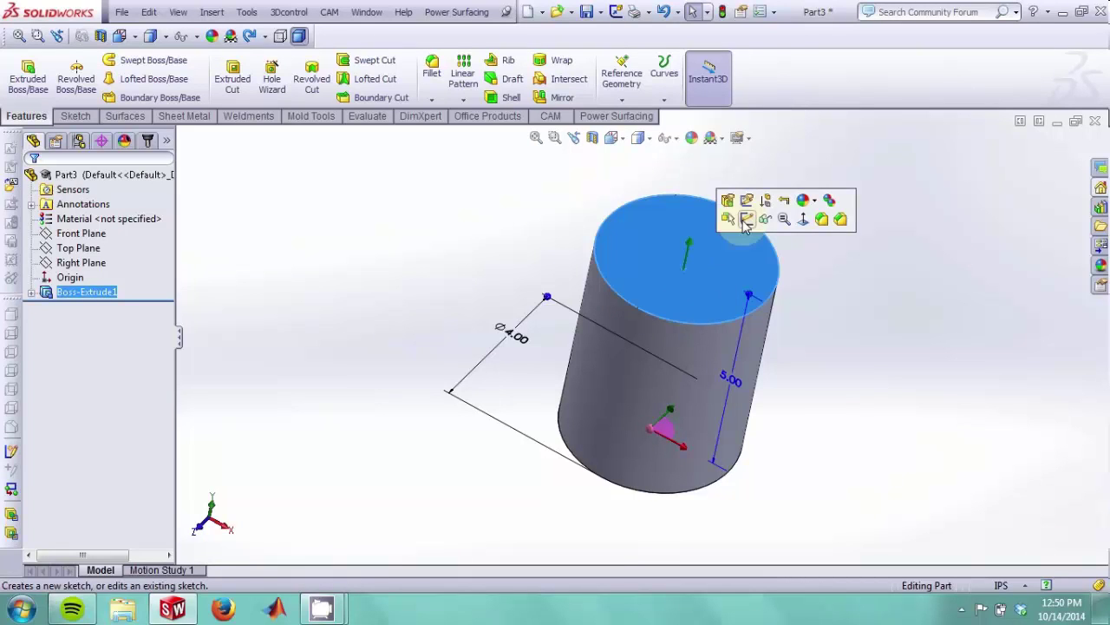
pyautogui.click(649, 245)
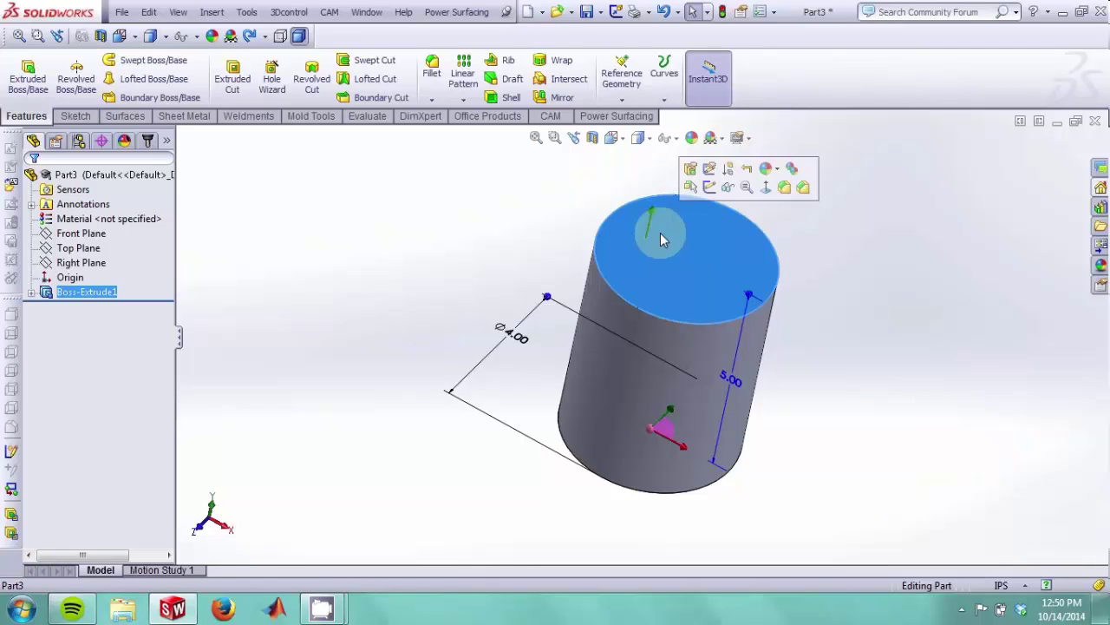
pyautogui.click(710, 188)
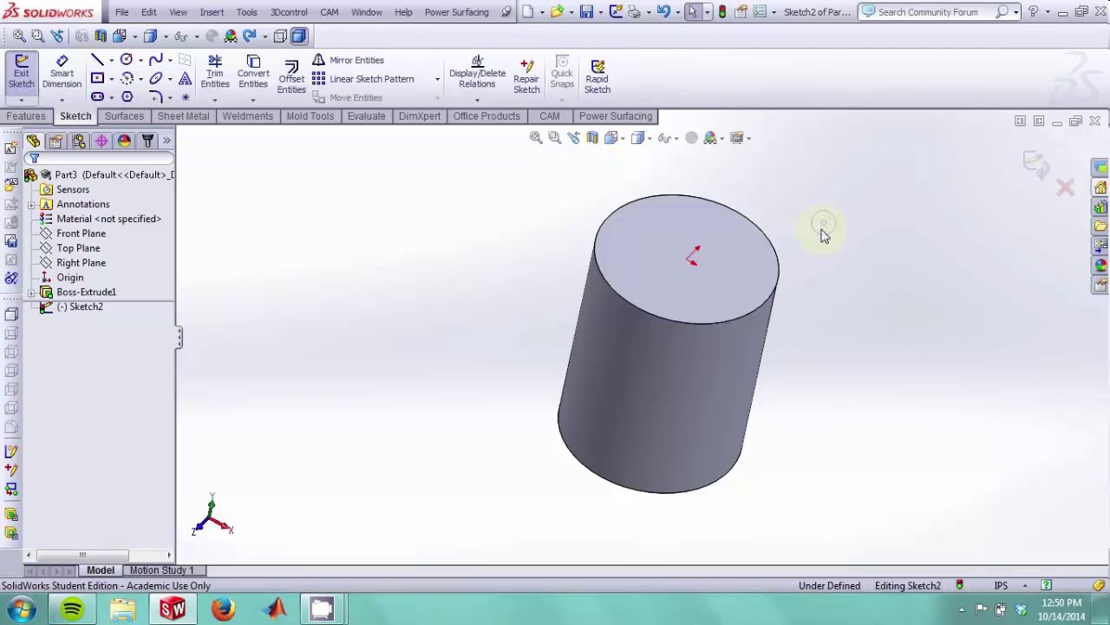
pyautogui.scroll(-2, 738, 264)
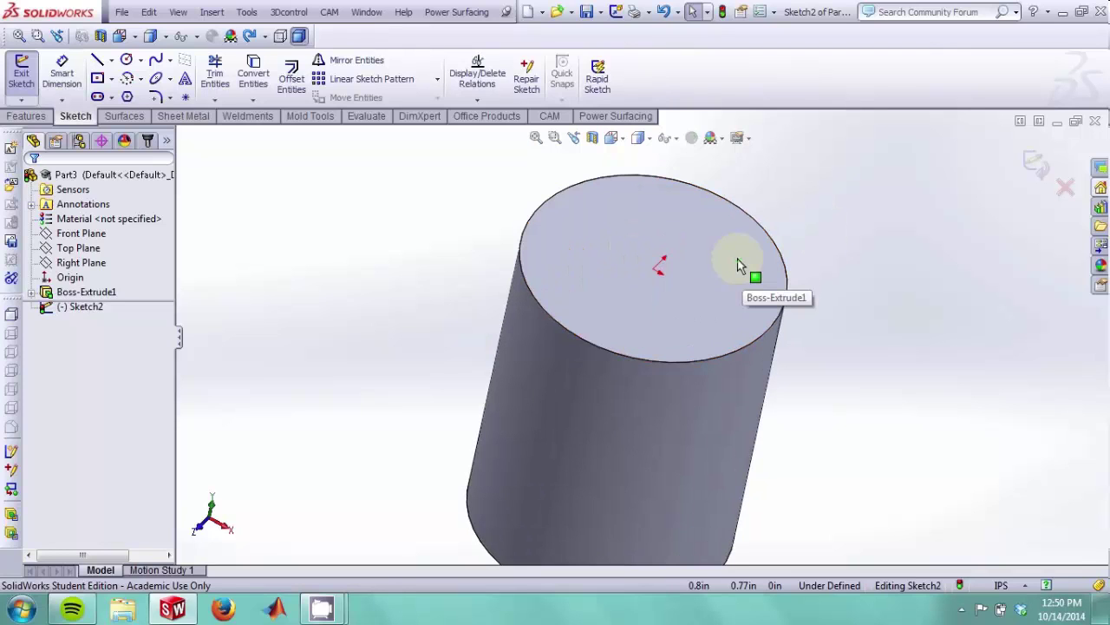
pyautogui.scroll(-1, 738, 264)
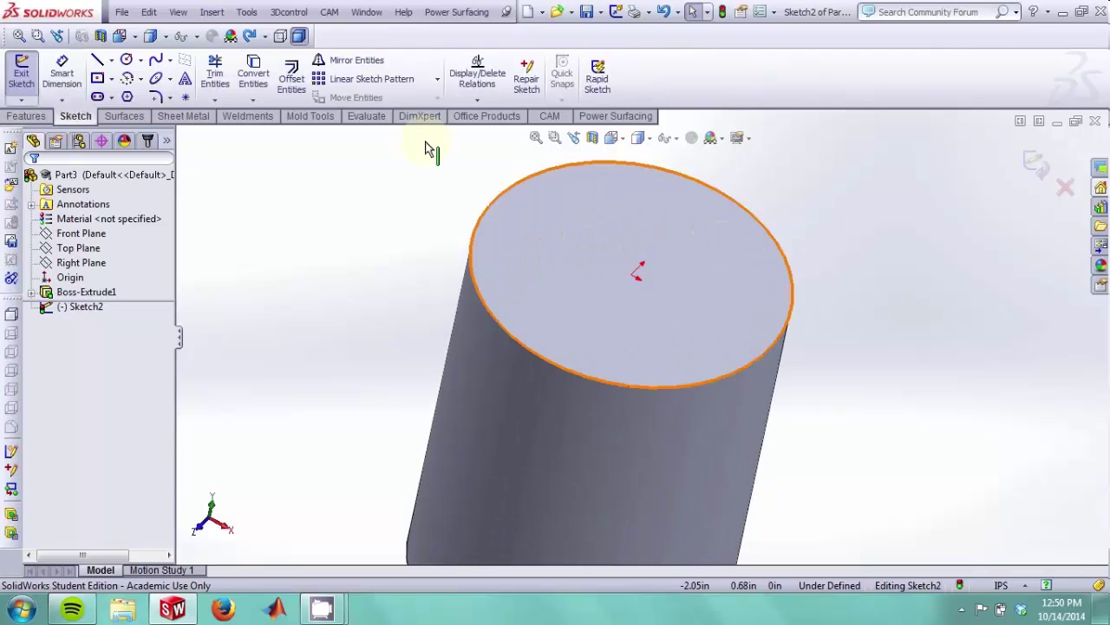
# Step: Offset the top circular edge 0.25 in inward, with Reverse ticked, into Sketch2
pyautogui.click(293, 83)
pyautogui.click(477, 229)
pyautogui.click(479, 231)
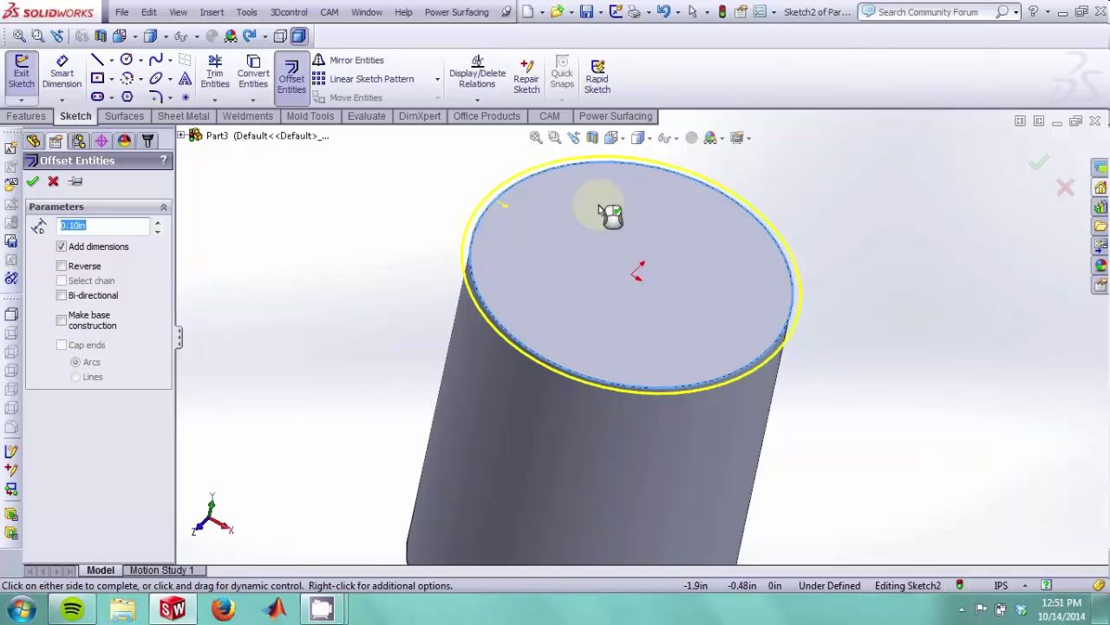
pyautogui.scroll(-3, 610, 215)
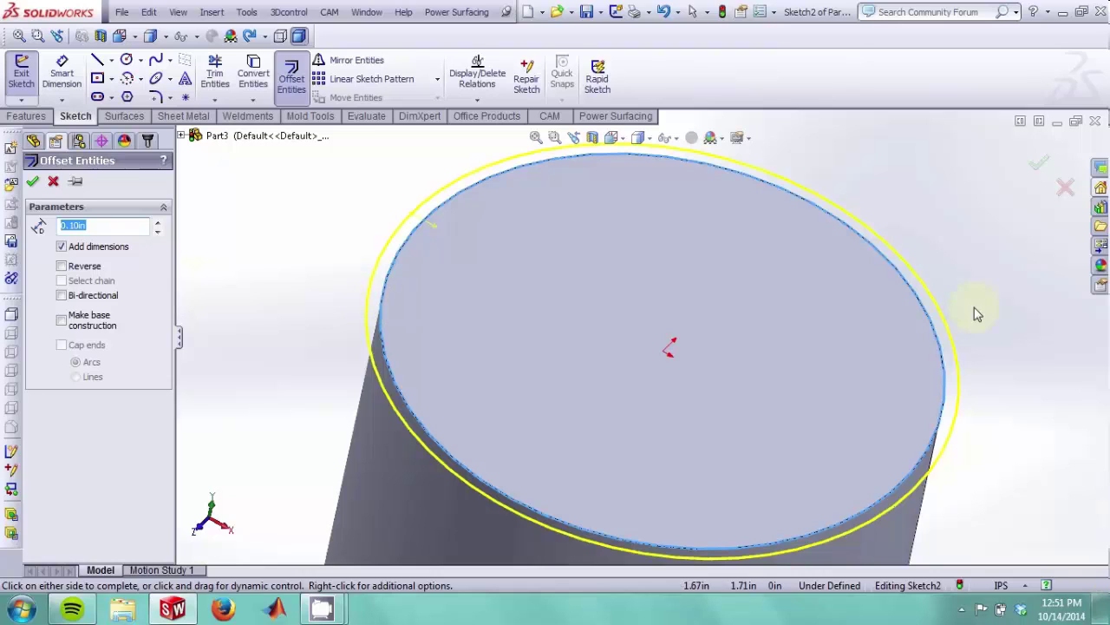
pyautogui.click(85, 226)
pyautogui.doubleClick(85, 226)
pyautogui.write('.25i')
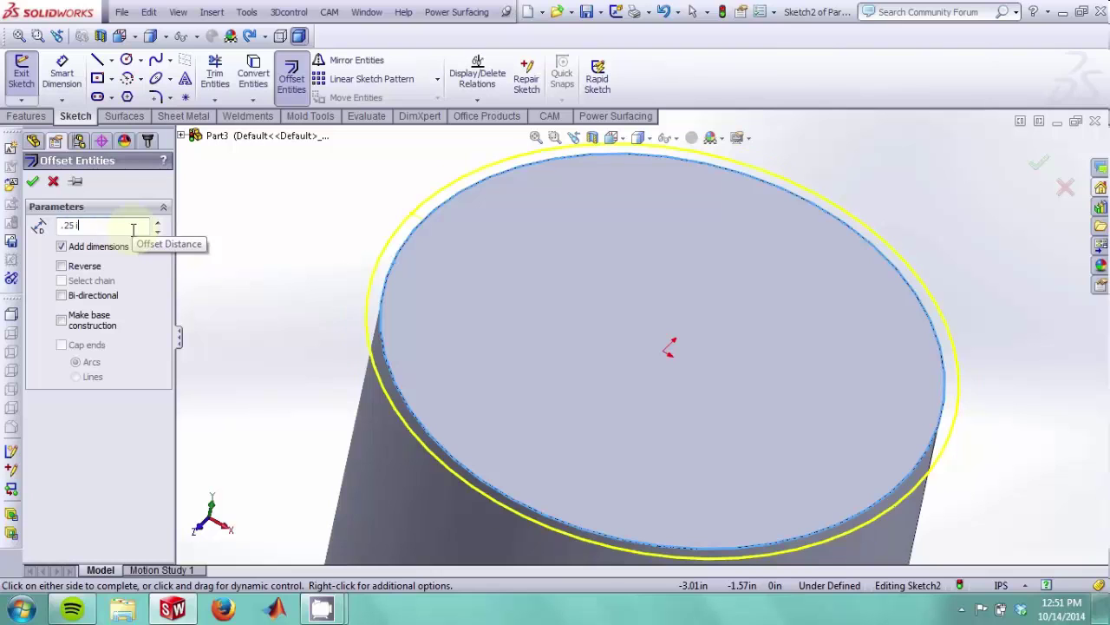
pyautogui.write('n')
pyautogui.press('Return')
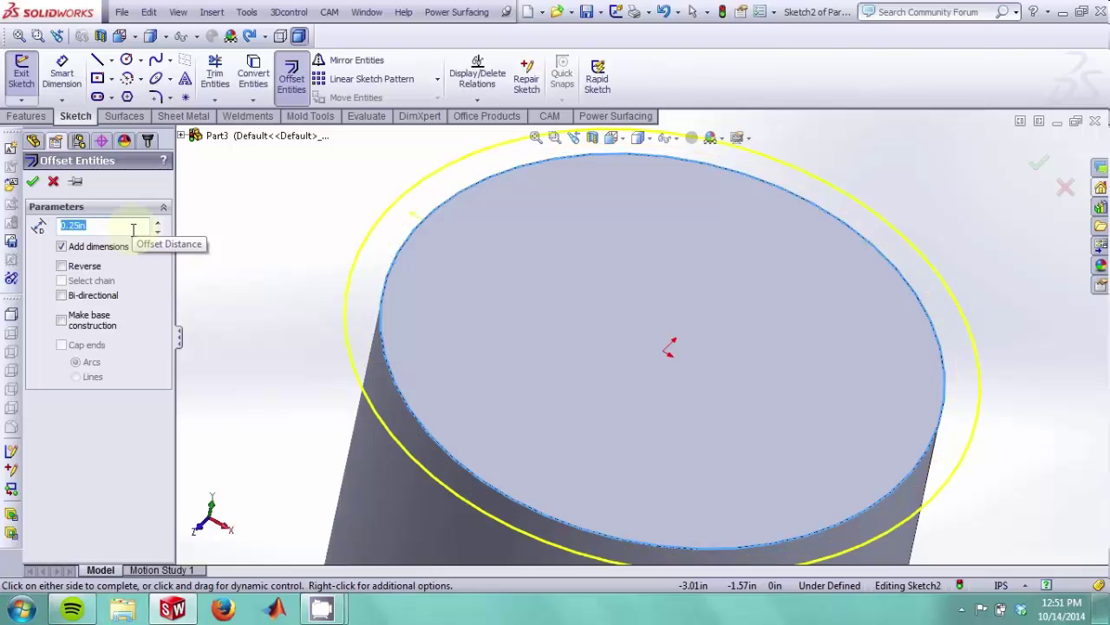
pyautogui.click(62, 266)
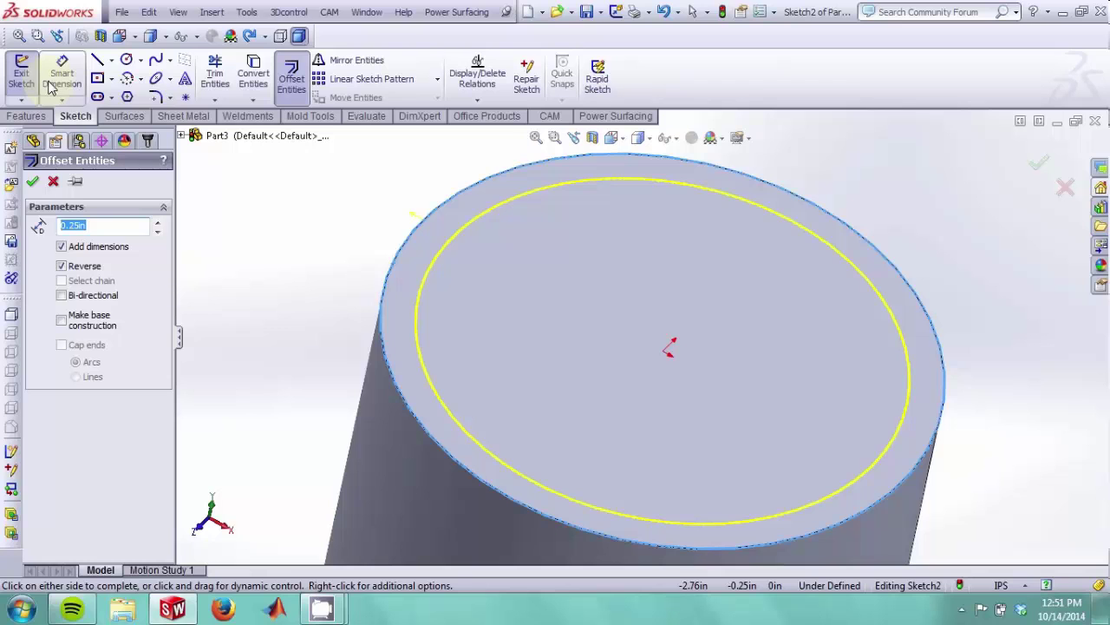
pyautogui.click(33, 183)
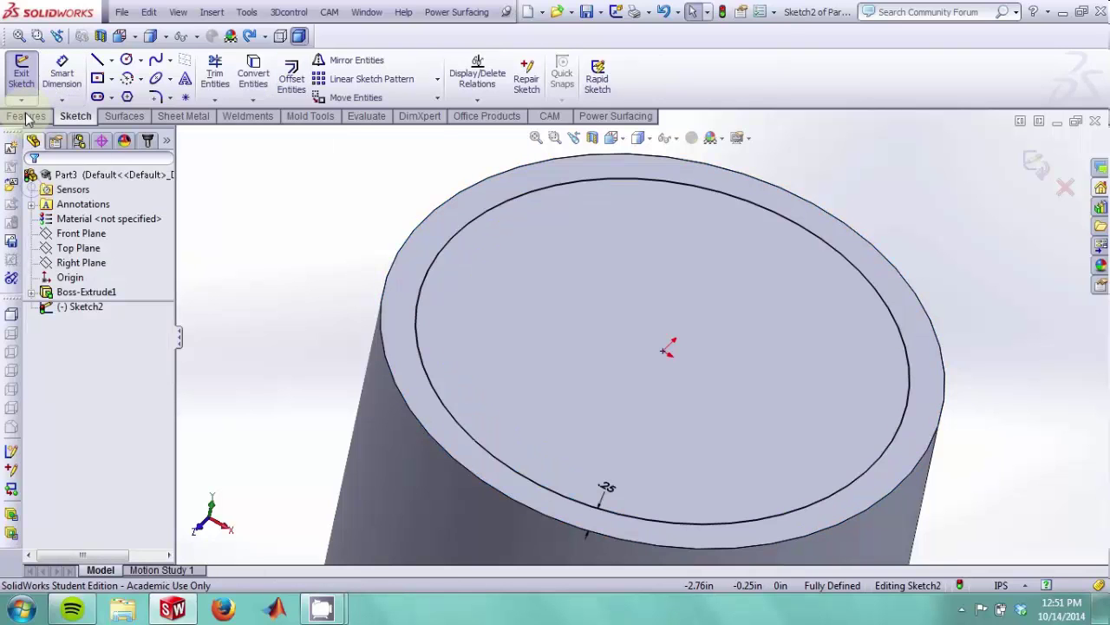
# Step: Exit the sketch and start an Extruded Cut from the offset circle
pyautogui.click(20, 71)
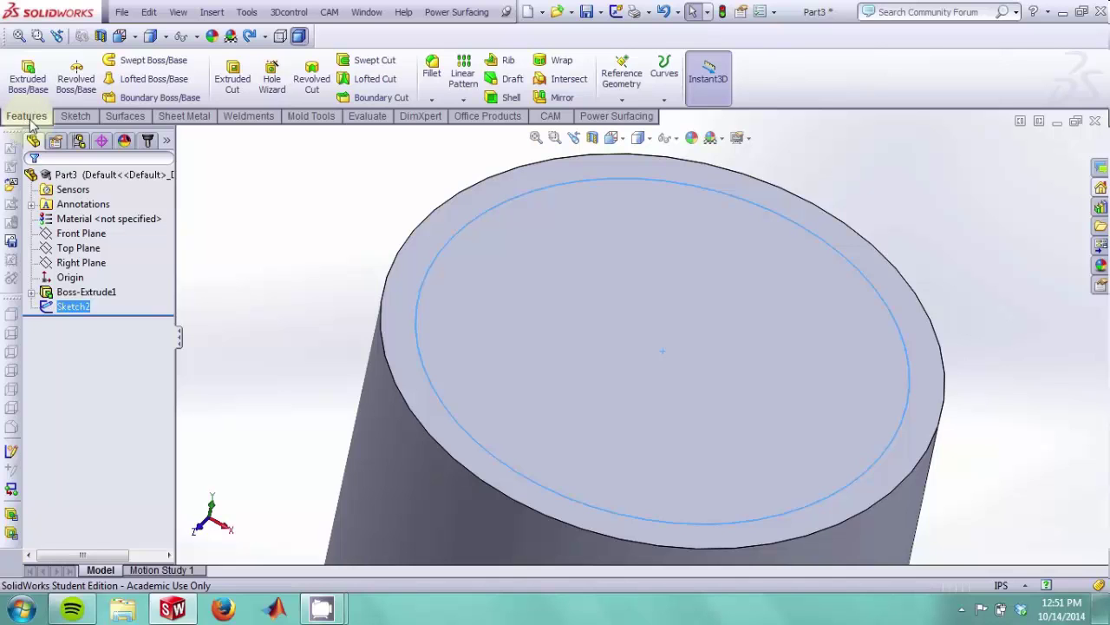
pyautogui.click(246, 94)
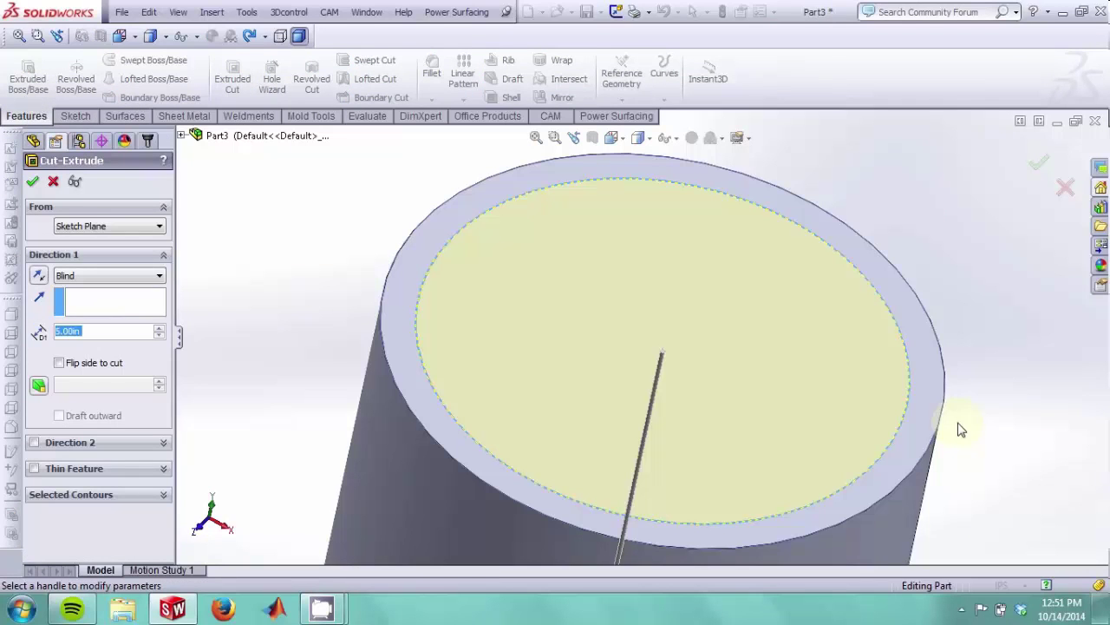
pyautogui.moveTo(734, 468); pyautogui.dragTo(737, 407, button='middle')
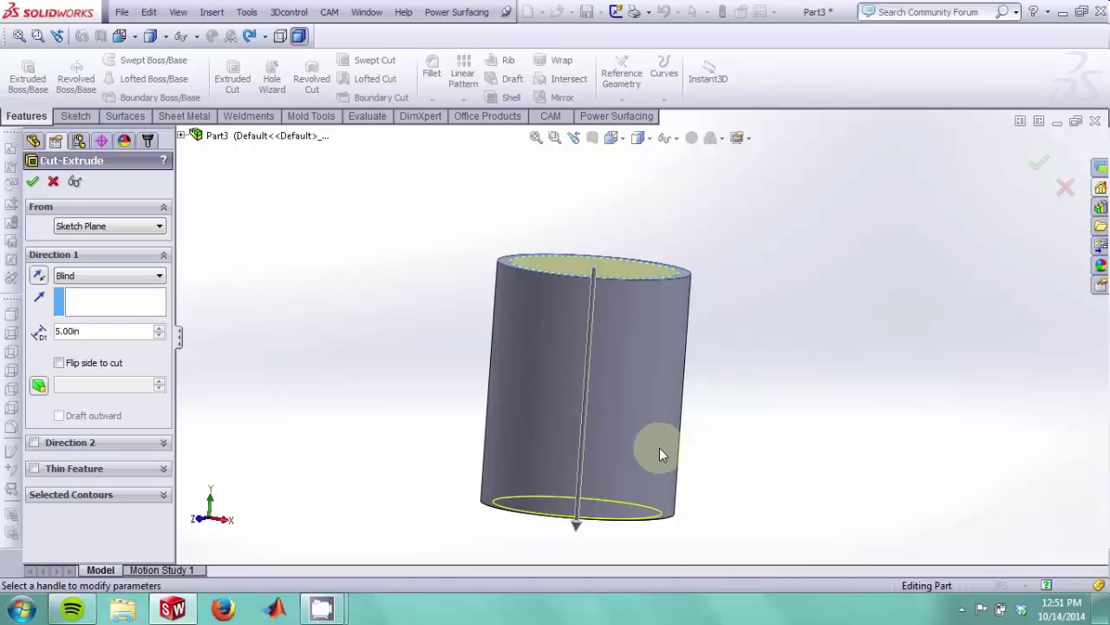
pyautogui.moveTo(671, 456); pyautogui.dragTo(702, 391, button='middle')
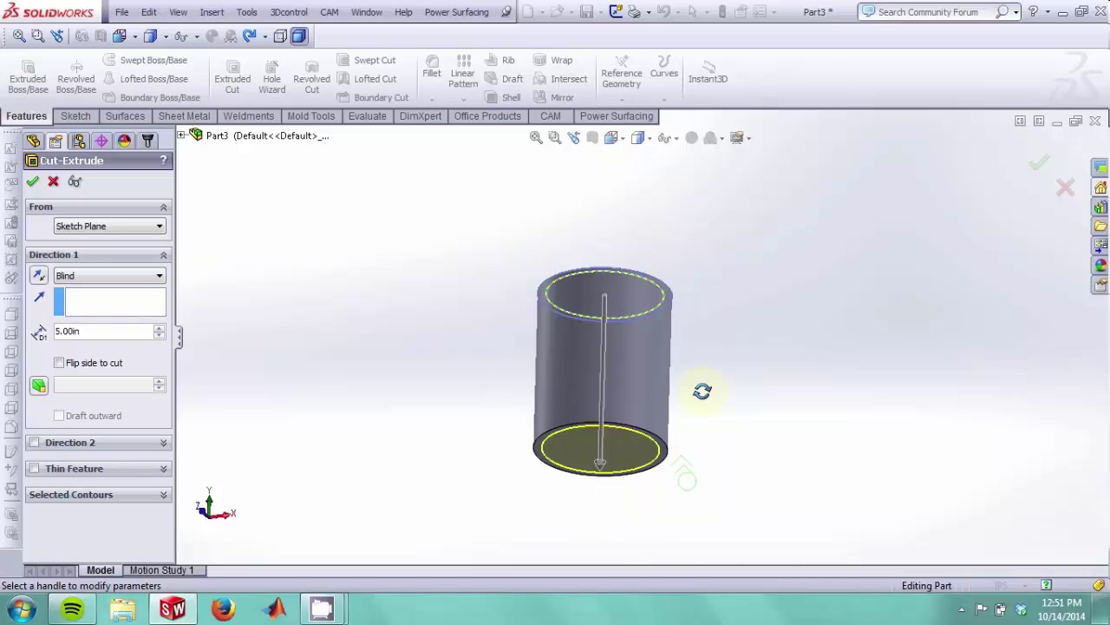
pyautogui.scroll(-4, 643, 413)
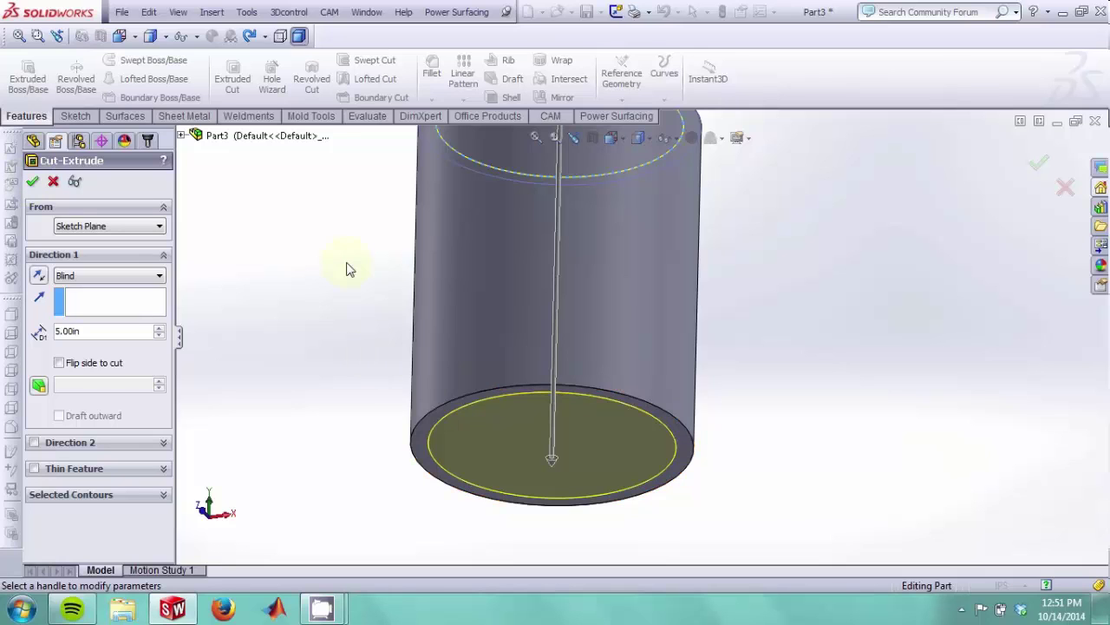
pyautogui.hotkey('ctrl', '1')
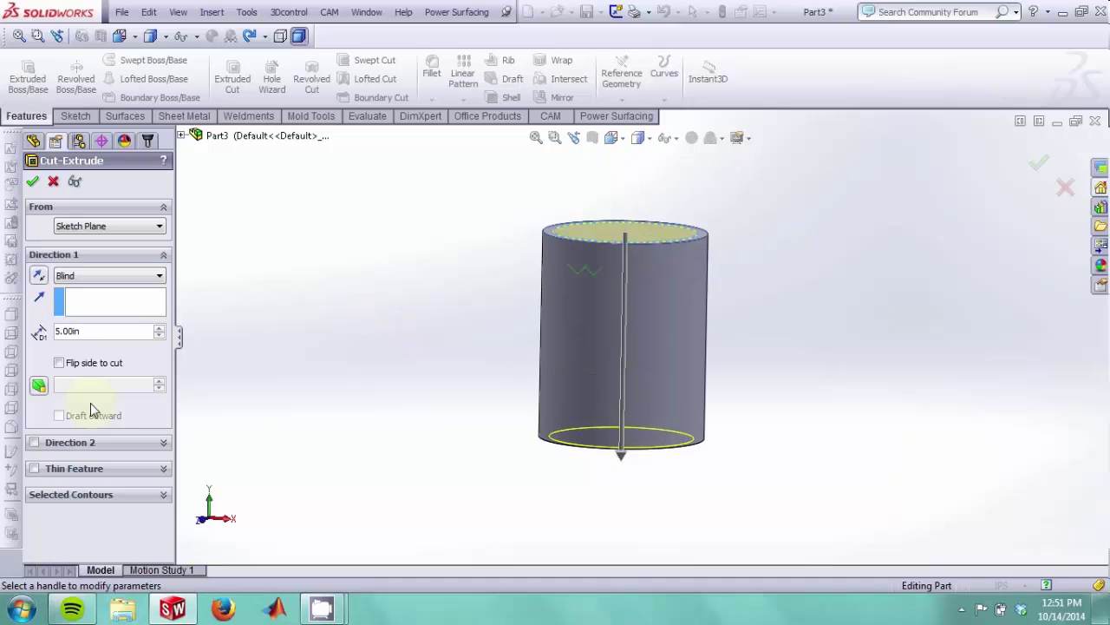
pyautogui.scroll(-2, 629, 455)
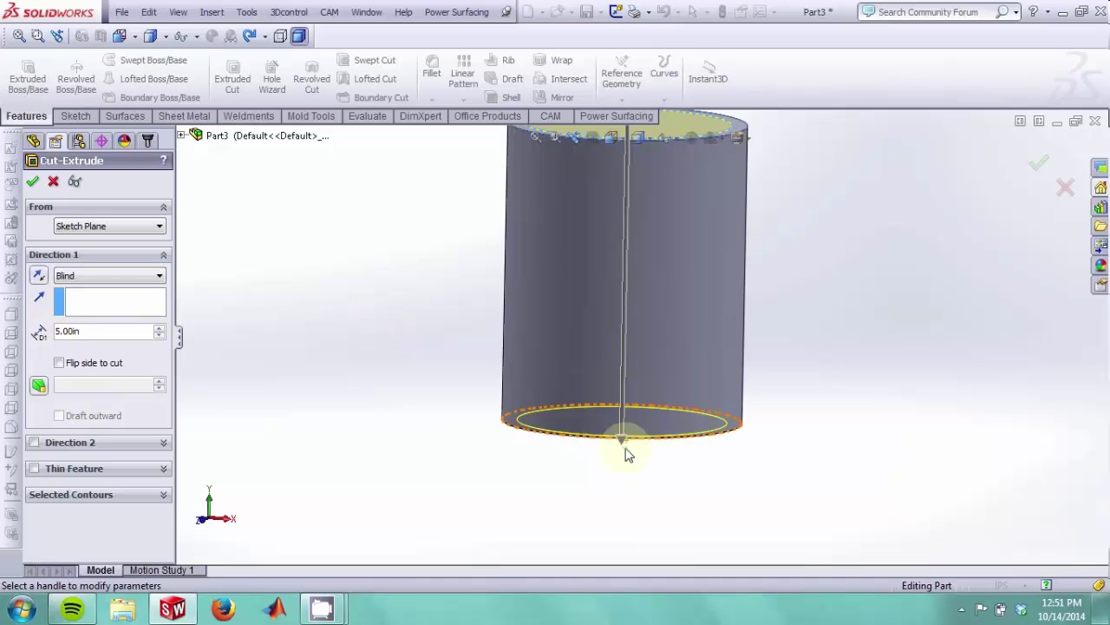
pyautogui.moveTo(629, 456); pyautogui.dragTo(624, 469, button='middle')
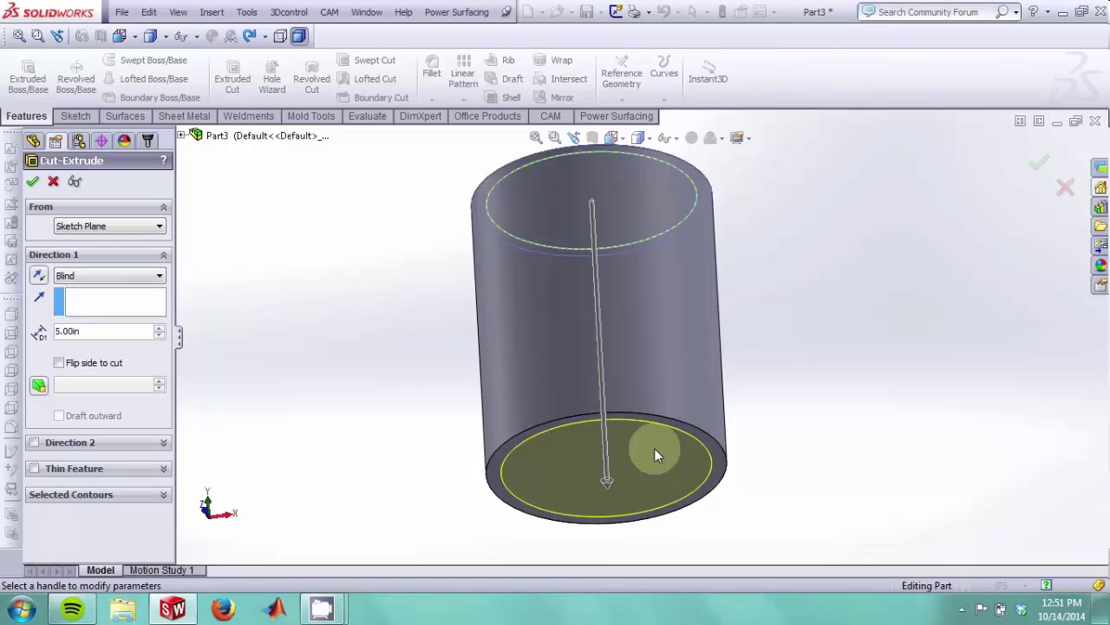
# Step: Set the cut's end condition to Offset From Surface, 0.25 in from the bottom face
pyautogui.click(159, 277)
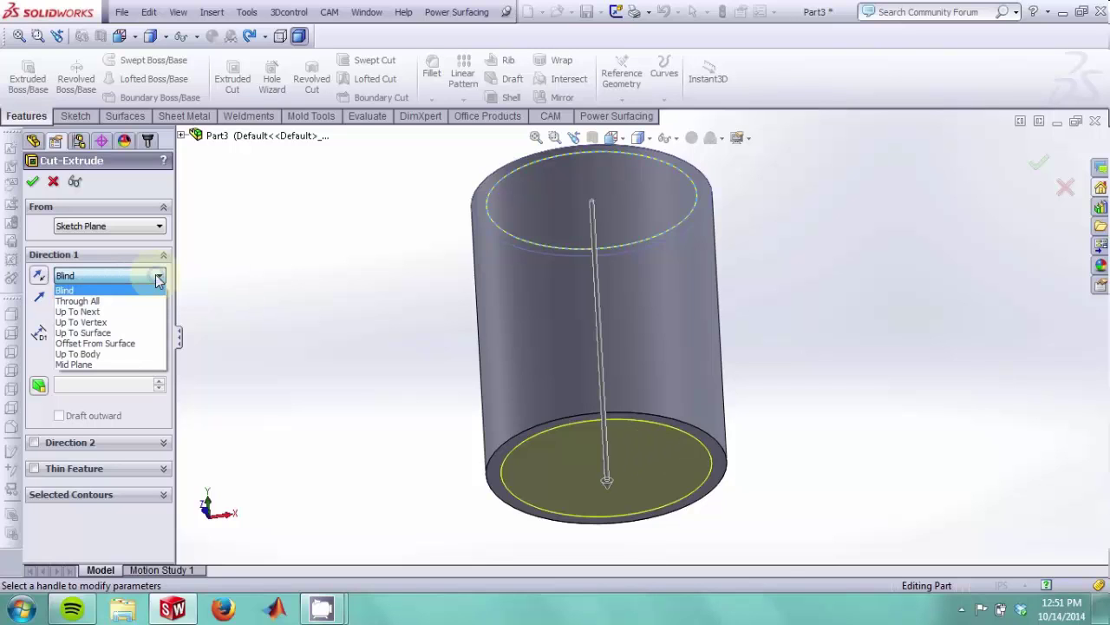
pyautogui.click(135, 344)
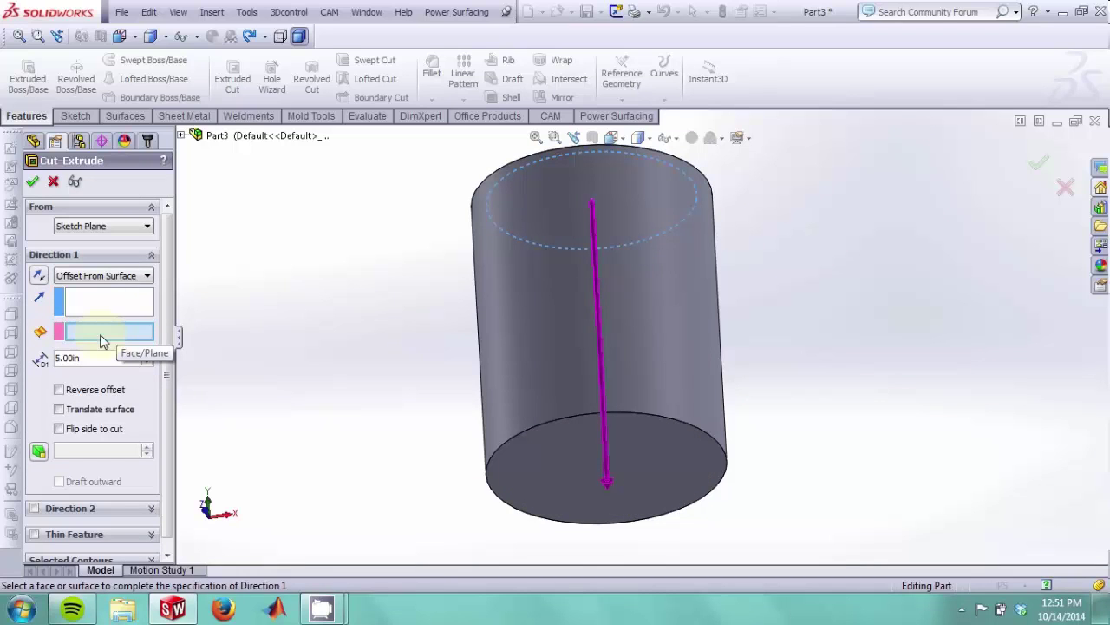
pyautogui.click(110, 336)
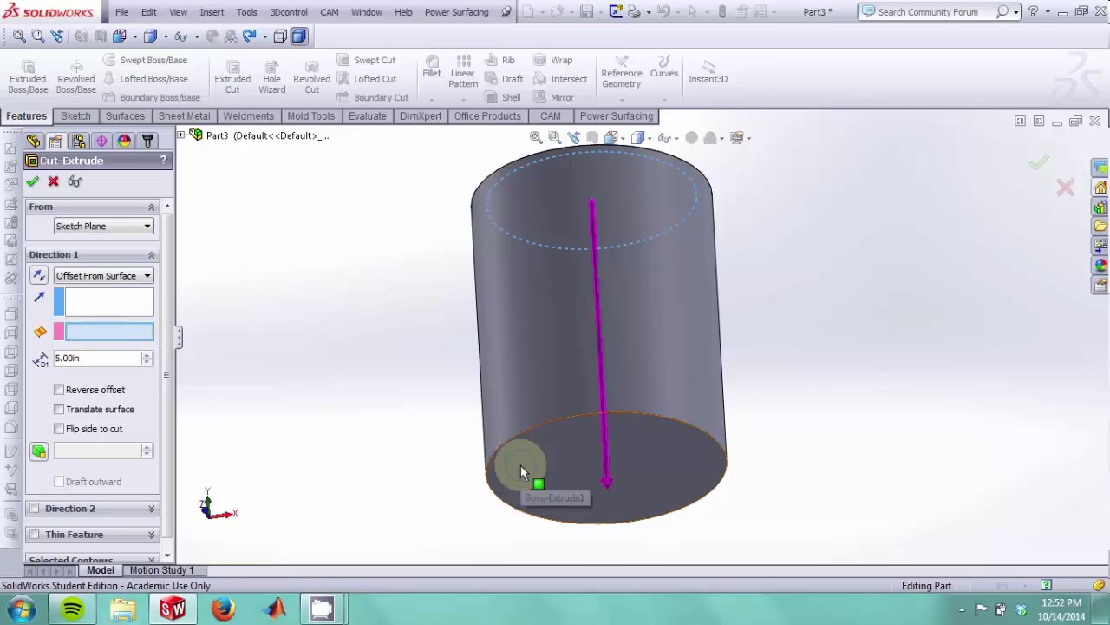
pyautogui.click(521, 471)
pyautogui.moveTo(328, 243); pyautogui.dragTo(306, 353, button='middle')
pyautogui.click(95, 357)
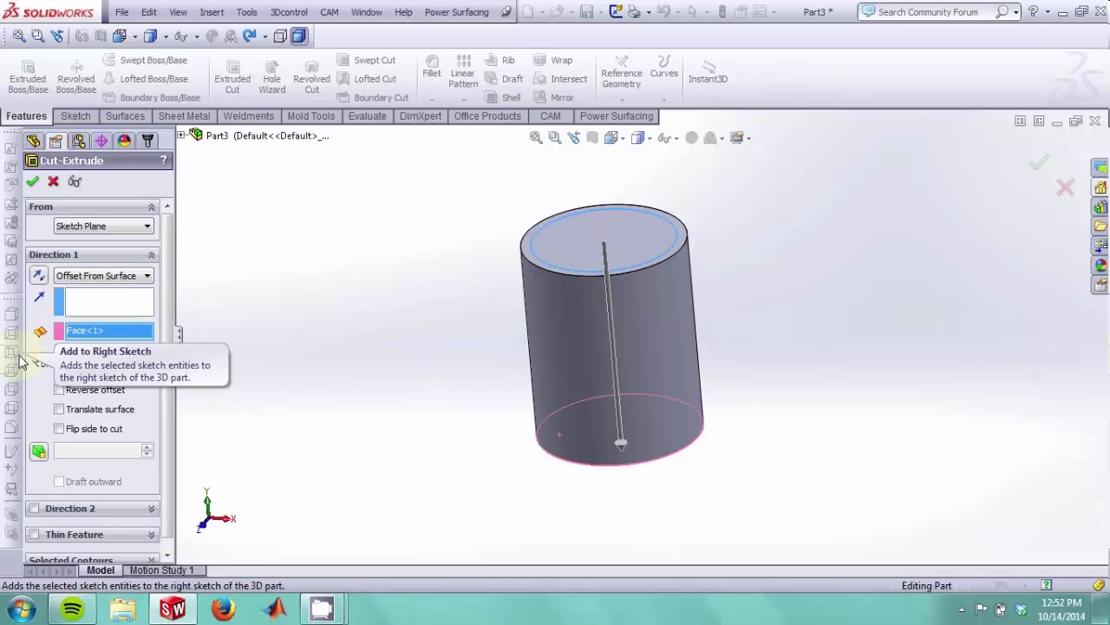
pyautogui.write('.25')
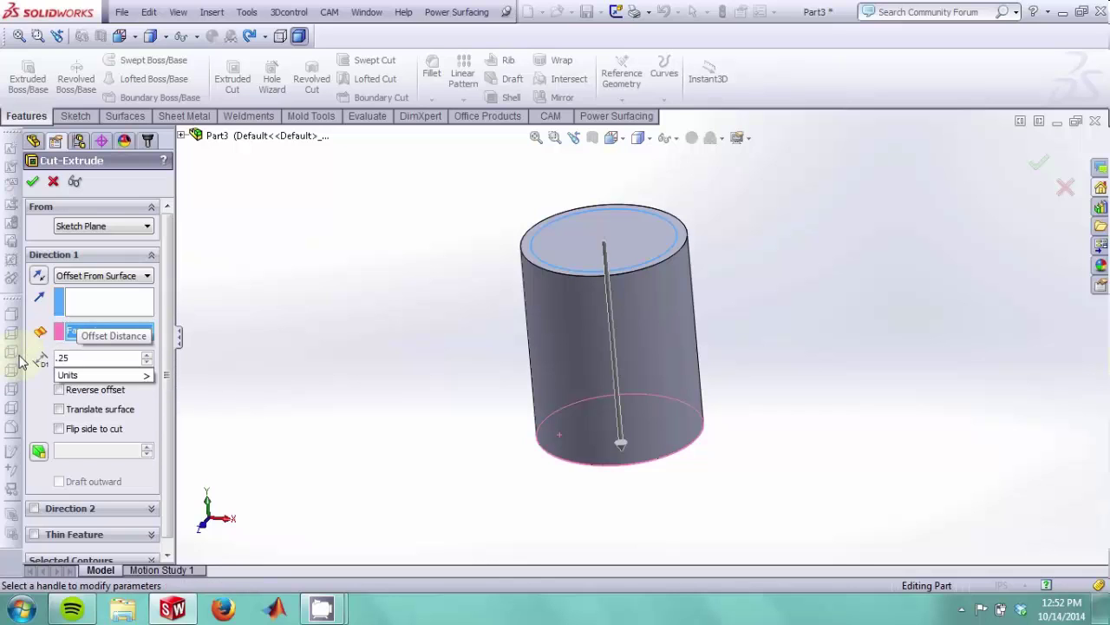
pyautogui.press('Return')
# Step: Confirm Cut-Extrude1 and orbit to inspect the hollow top of the cup
pyautogui.moveTo(697, 413); pyautogui.dragTo(803, 328, button='middle')
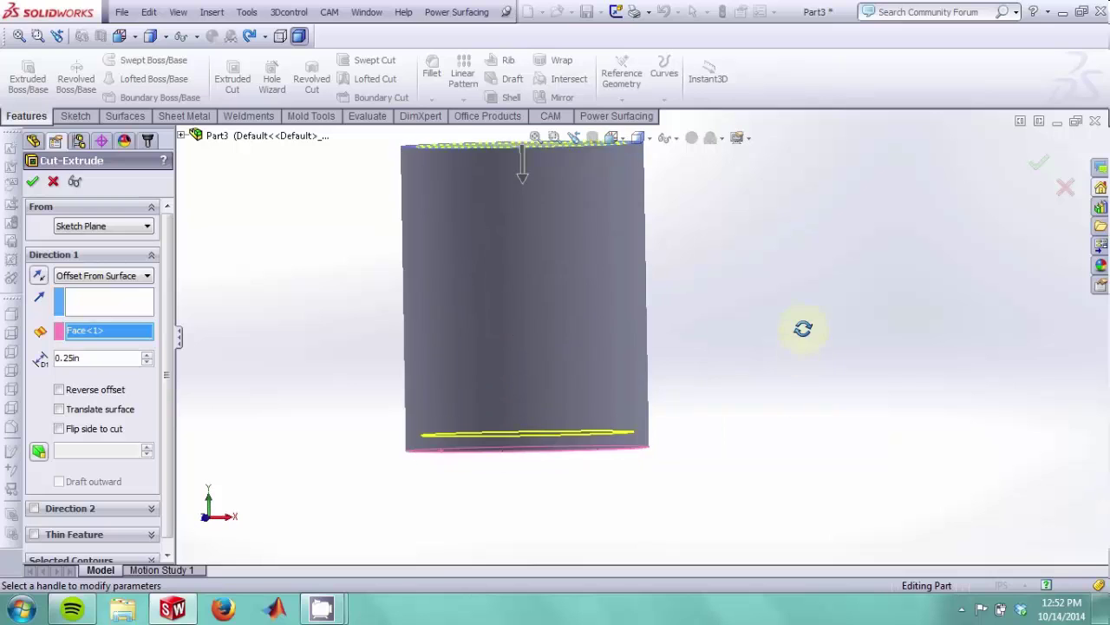
pyautogui.click(522, 174)
pyautogui.moveTo(523, 170)
pyautogui.mouseDown()
pyautogui.moveTo(522, 150)
pyautogui.moveTo(528, 180)
pyautogui.moveTo(449, 451)
pyautogui.mouseUp()
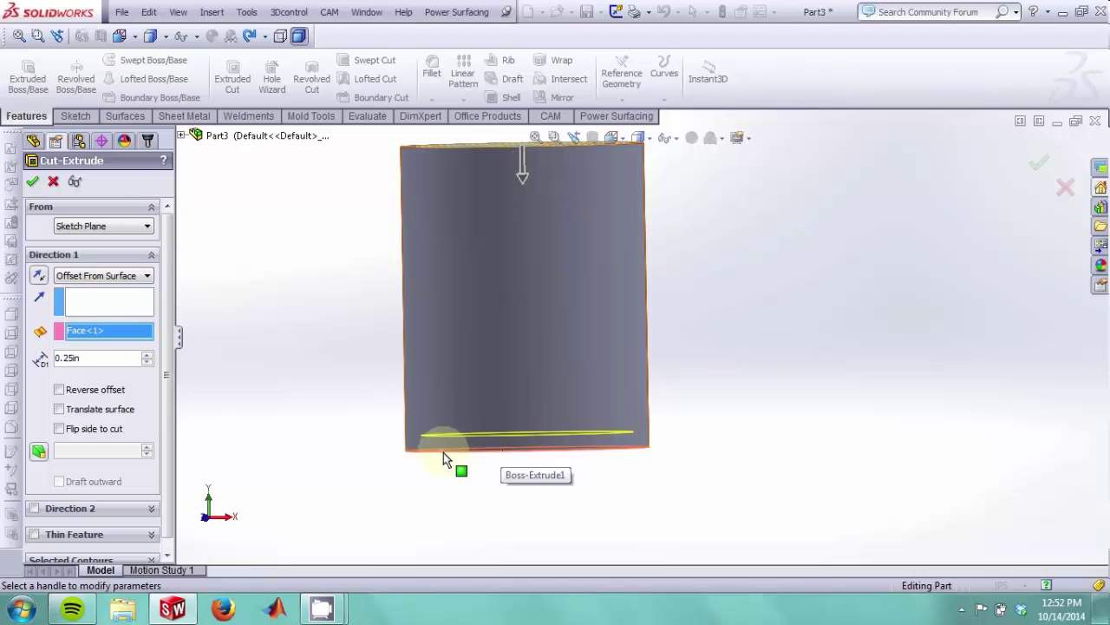
pyautogui.moveTo(444, 452); pyautogui.dragTo(558, 436)
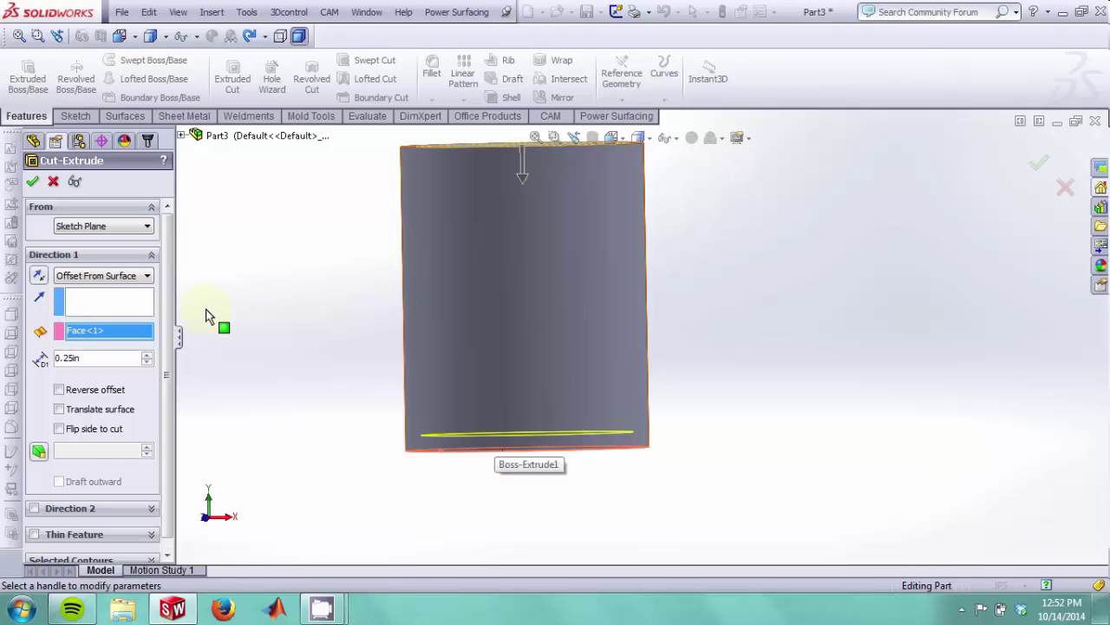
pyautogui.click(33, 182)
pyautogui.moveTo(403, 229); pyautogui.dragTo(390, 315, button='middle')
pyautogui.click(390, 314)
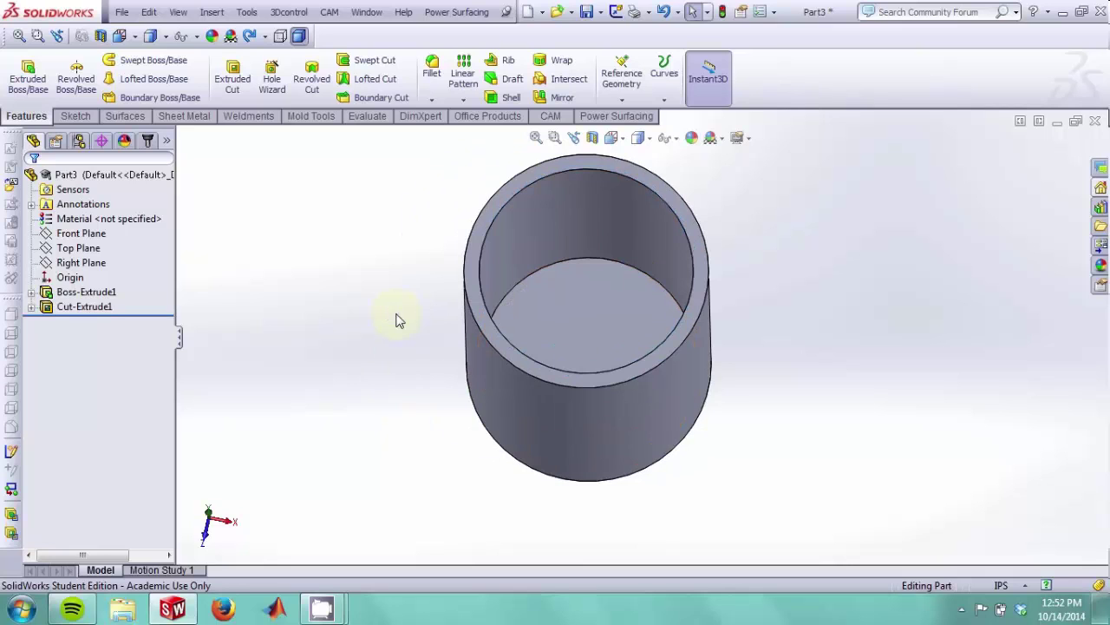
# Step: Begin a new plane from Reference Geometry > Plane with no references chosen
pyautogui.moveTo(454, 381); pyautogui.dragTo(438, 228, button='middle')
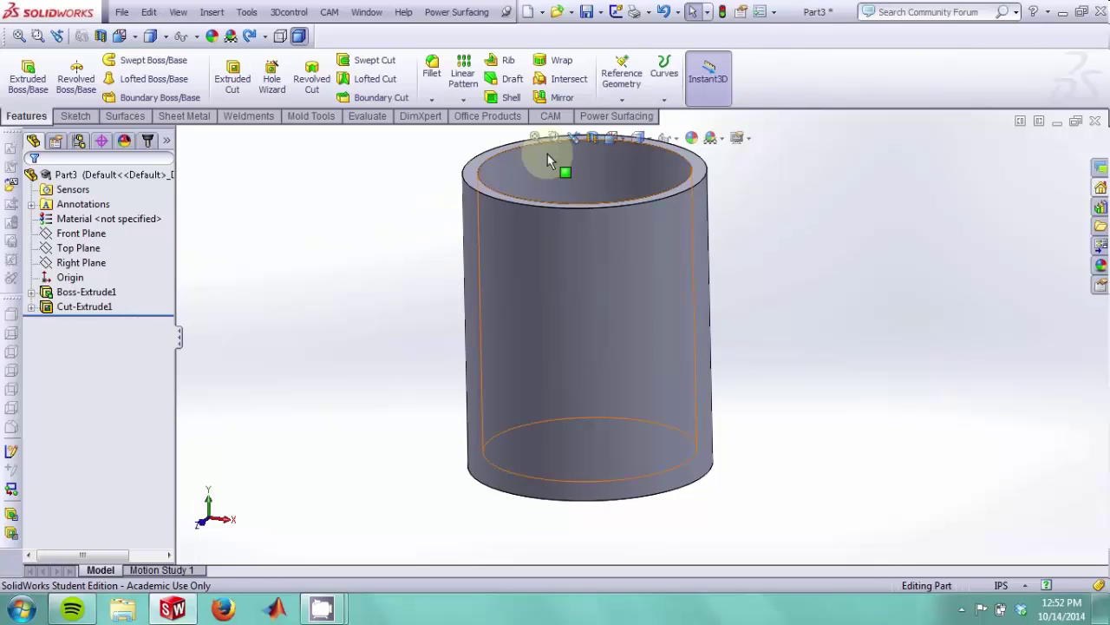
pyautogui.click(622, 80)
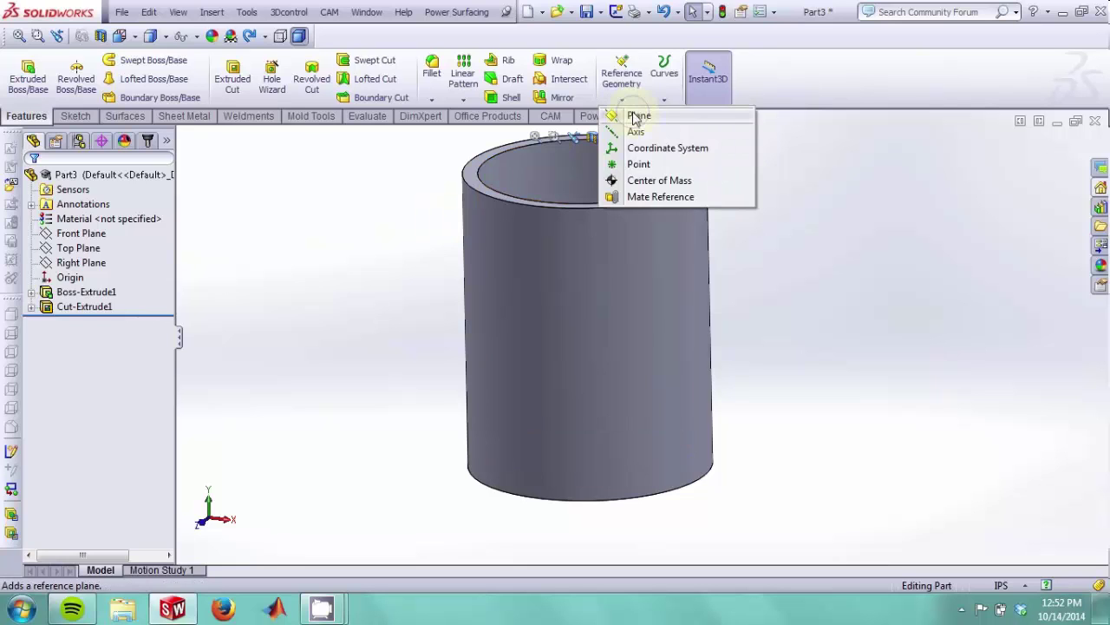
pyautogui.click(638, 117)
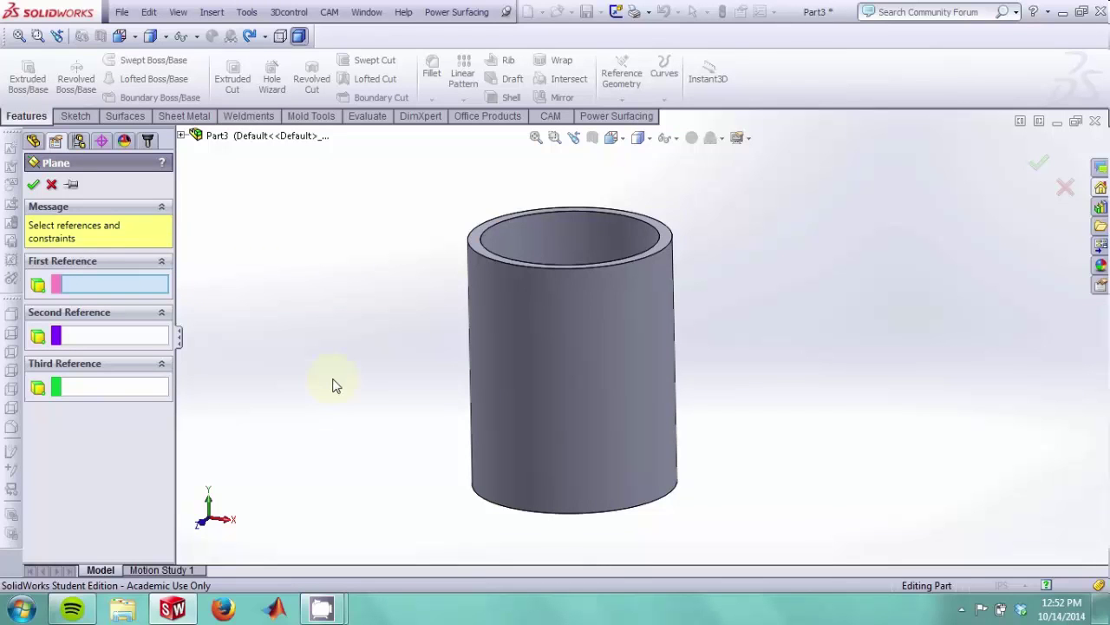
# Step: Set the cylinder's outer face as the first reference, Tangent
pyautogui.click(619, 231)
pyautogui.moveTo(549, 226); pyautogui.dragTo(604, 250, button='middle')
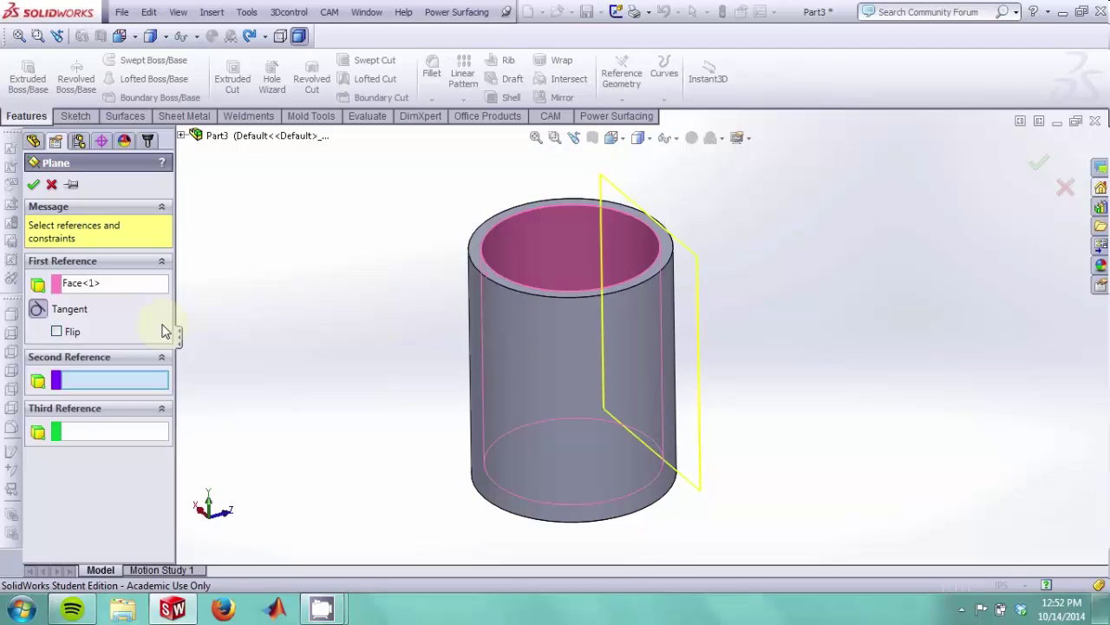
pyautogui.scroll(-2, 669, 229)
pyautogui.scroll(-1, 669, 229)
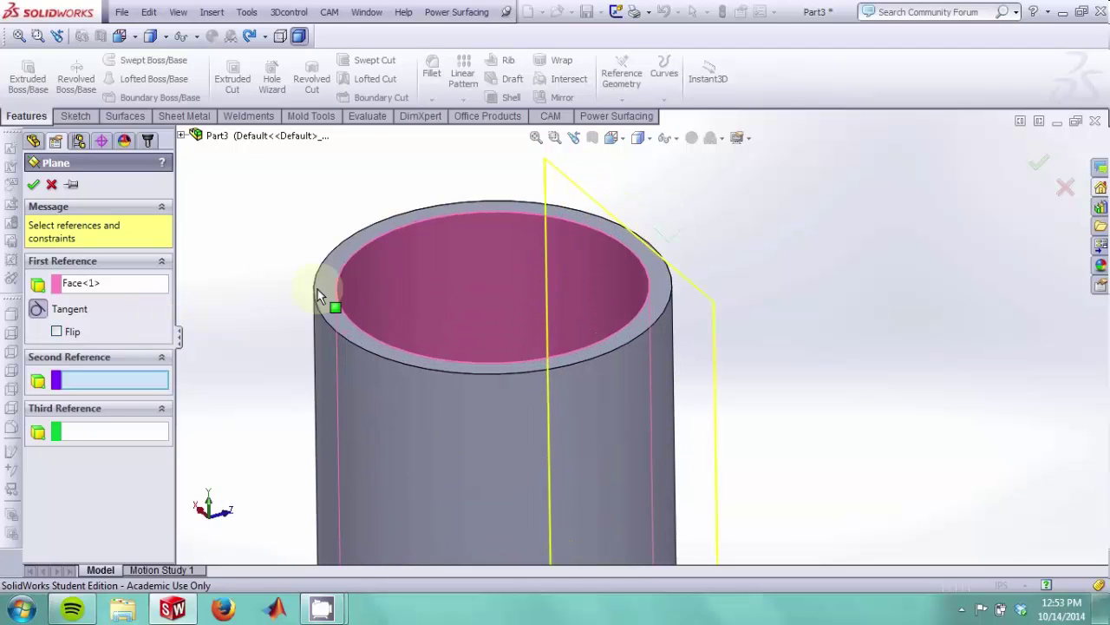
pyautogui.click(38, 309)
# Step: Add the Front Plane as second reference and create Plane1
pyautogui.click(118, 382)
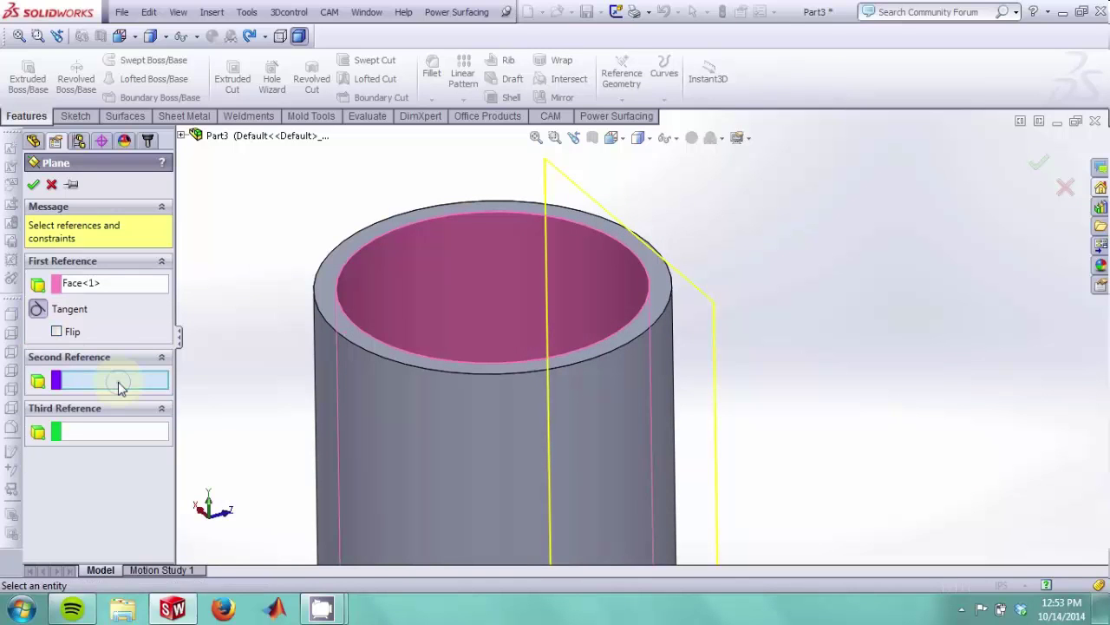
pyautogui.click(183, 136)
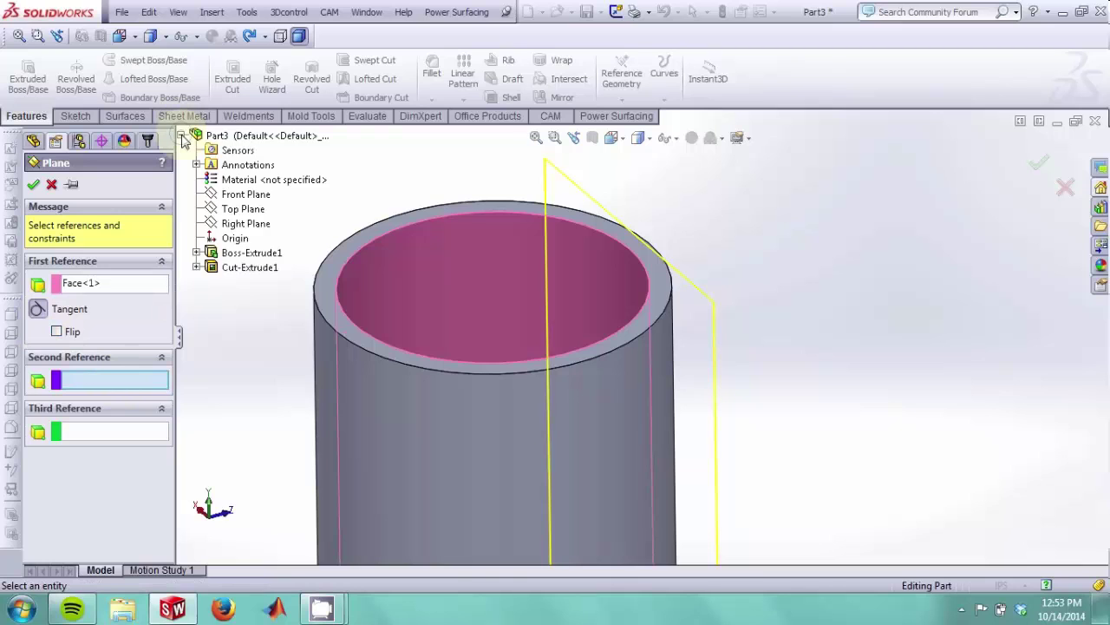
pyautogui.click(245, 194)
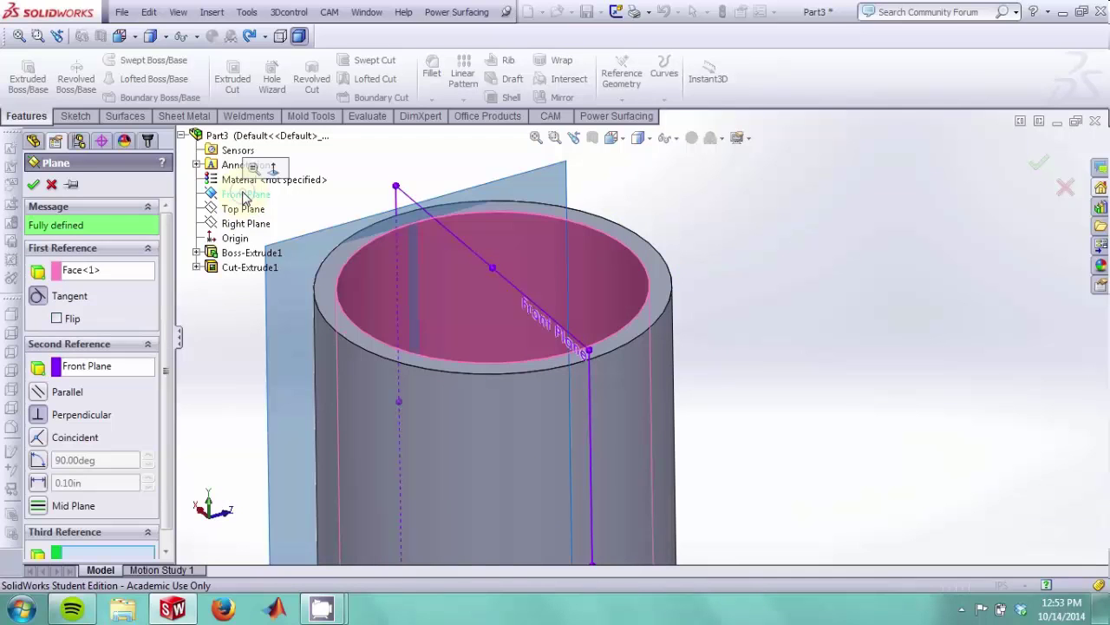
pyautogui.click(472, 265)
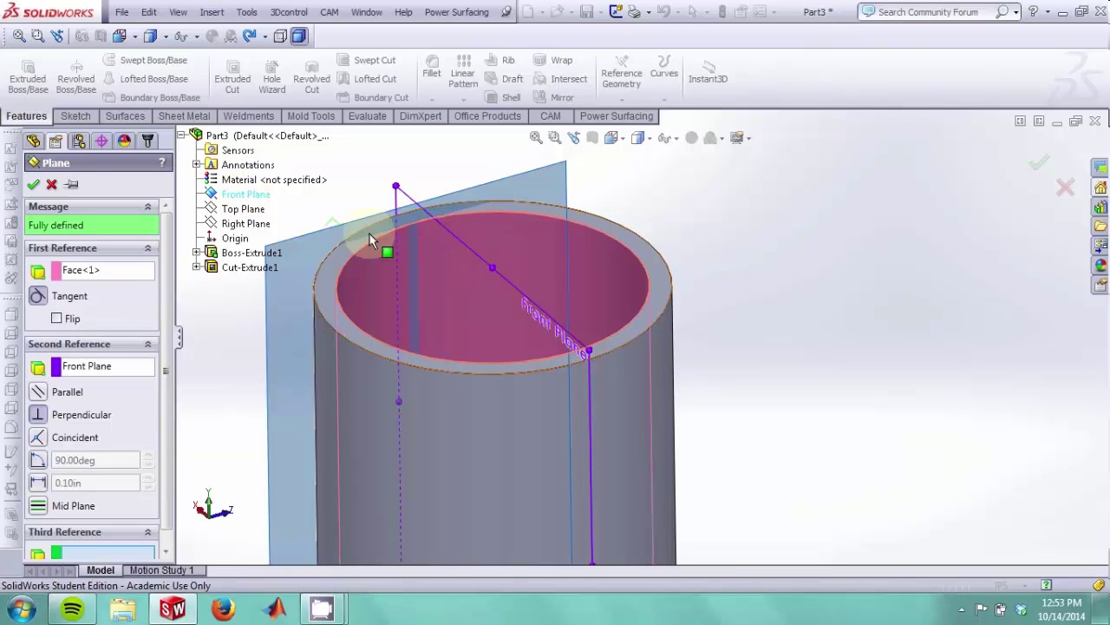
pyautogui.scroll(-1, 168, 373)
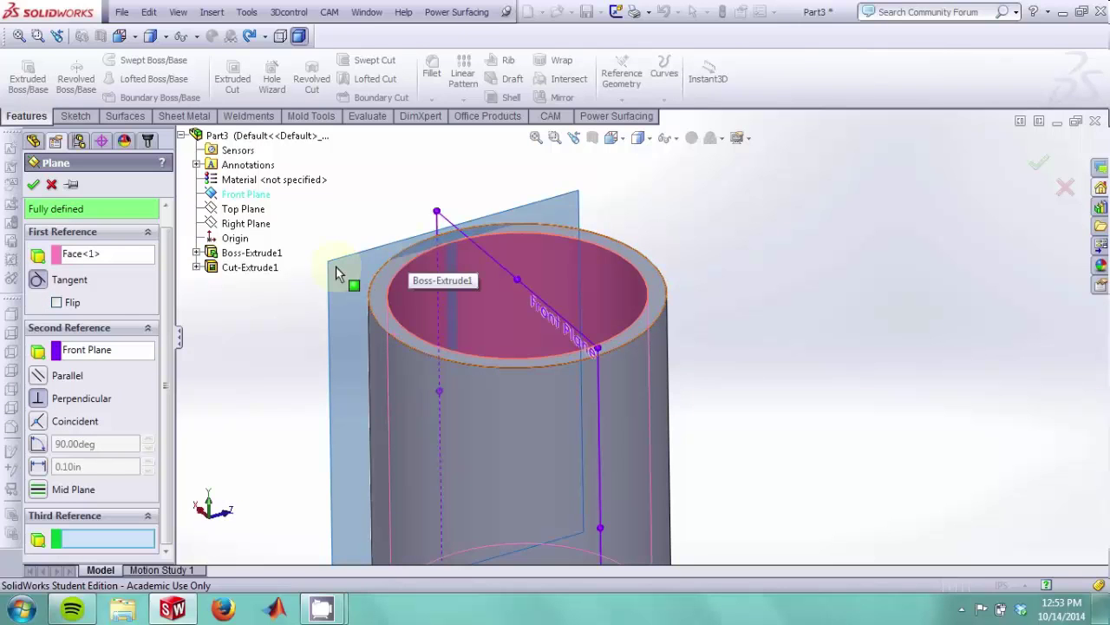
pyautogui.scroll(1, 167, 232)
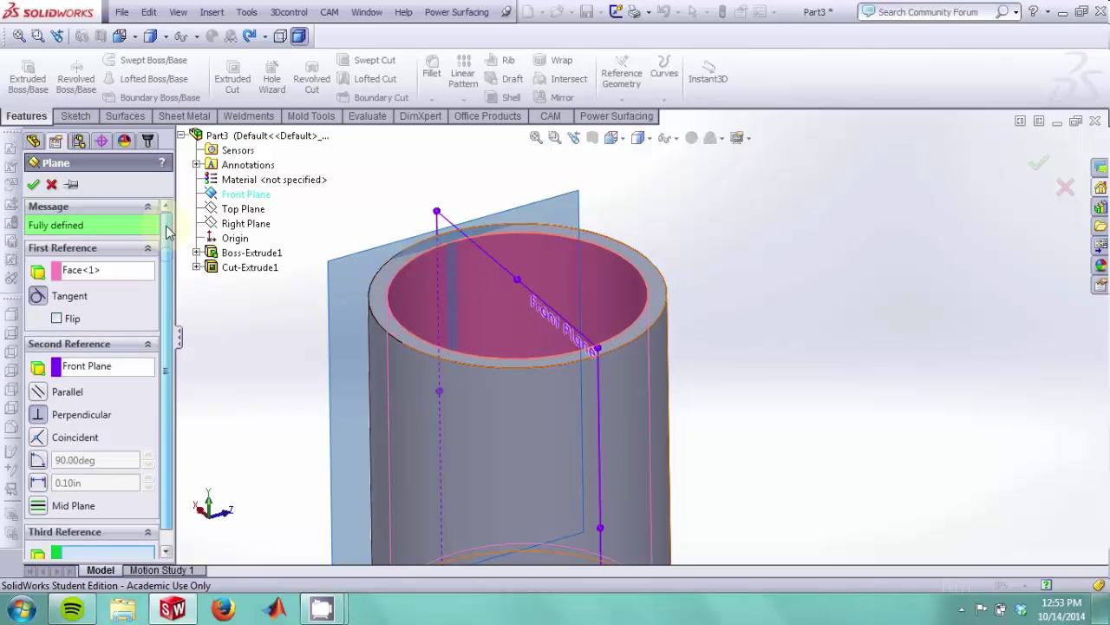
pyautogui.click(34, 186)
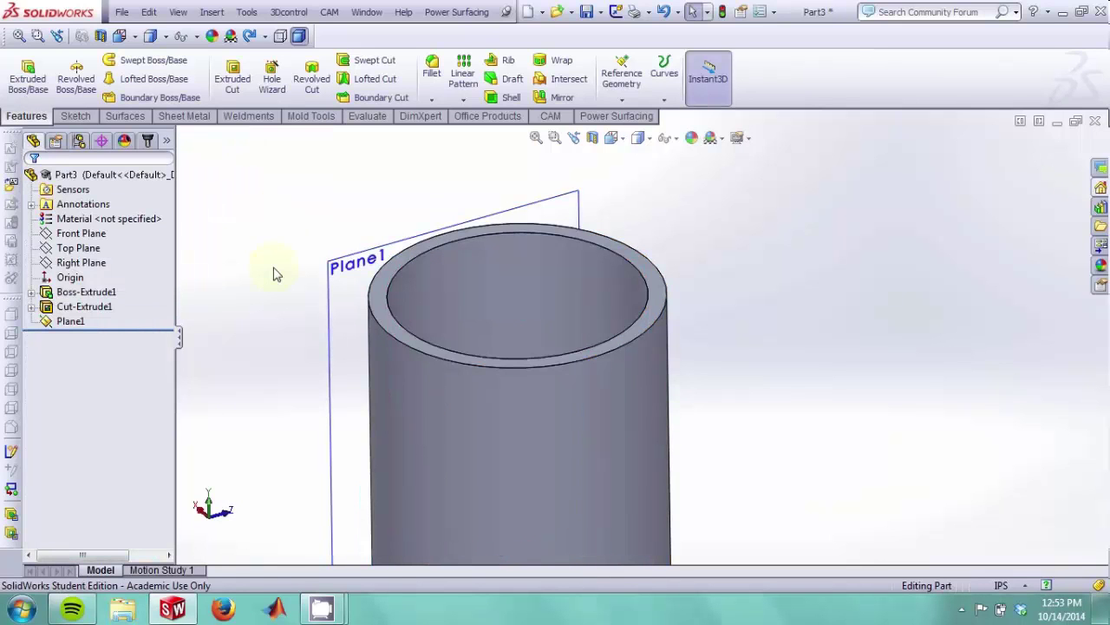
# Step: Open Sketch3 on Plane1 and turn the view Normal To that plane
pyautogui.click(358, 266)
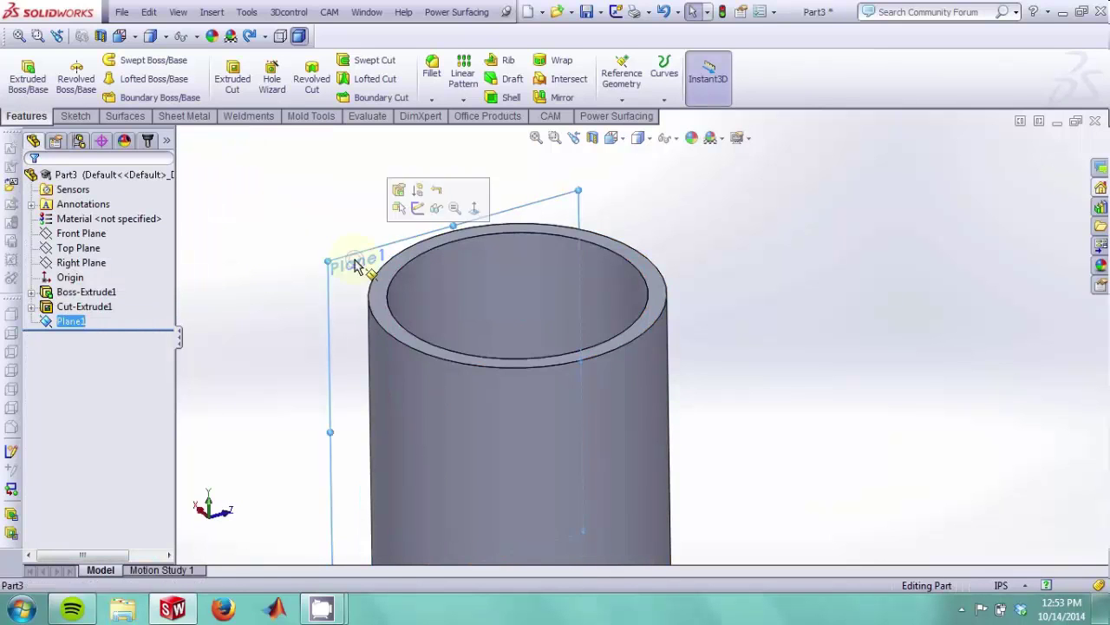
pyautogui.click(418, 208)
pyautogui.moveTo(320, 242); pyautogui.dragTo(507, 361, button='middle')
pyautogui.press('f')
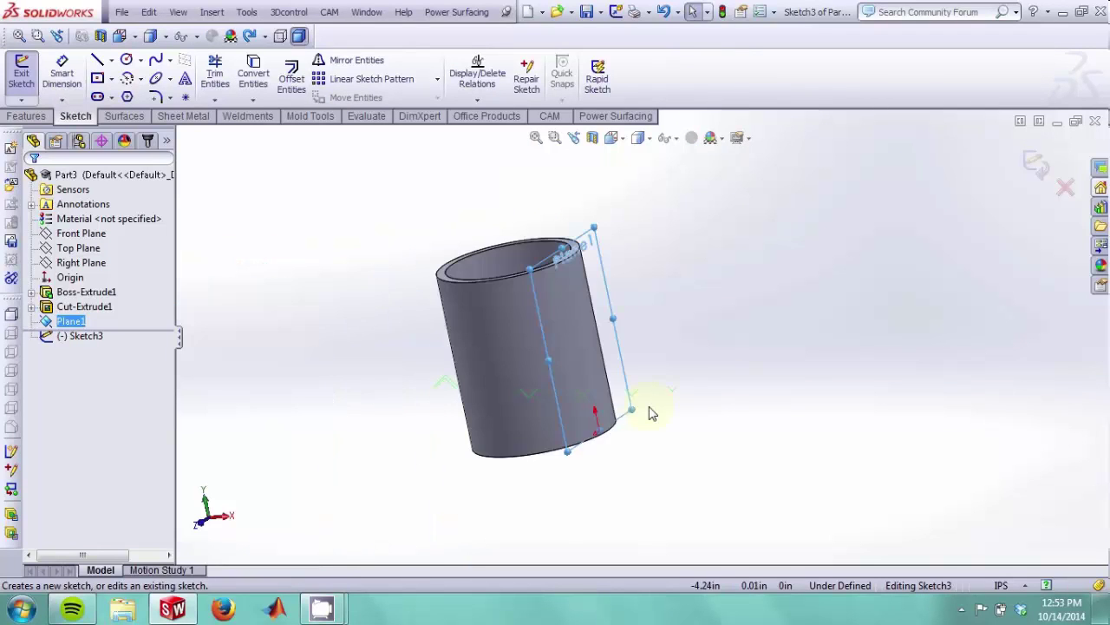
pyautogui.moveTo(652, 414); pyautogui.dragTo(595, 473, button='middle')
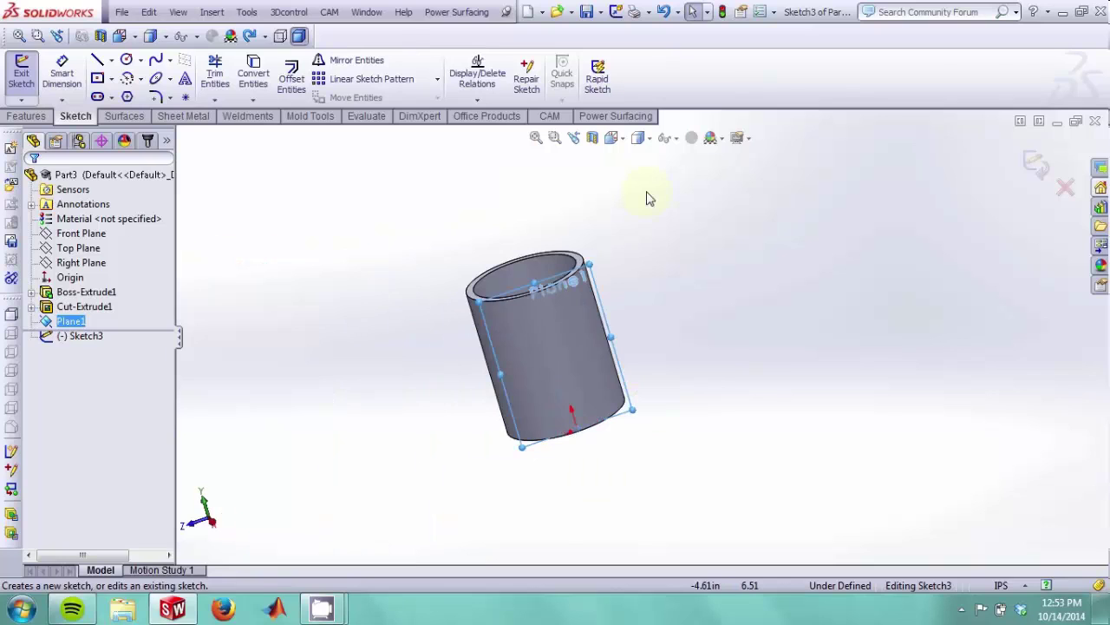
pyautogui.click(621, 140)
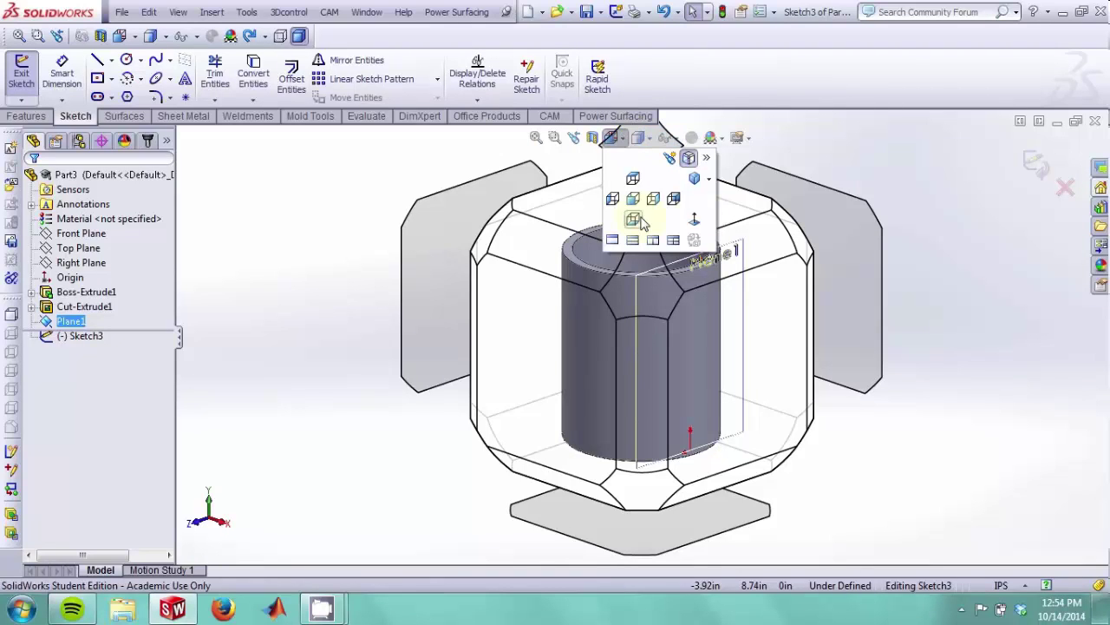
pyautogui.click(694, 223)
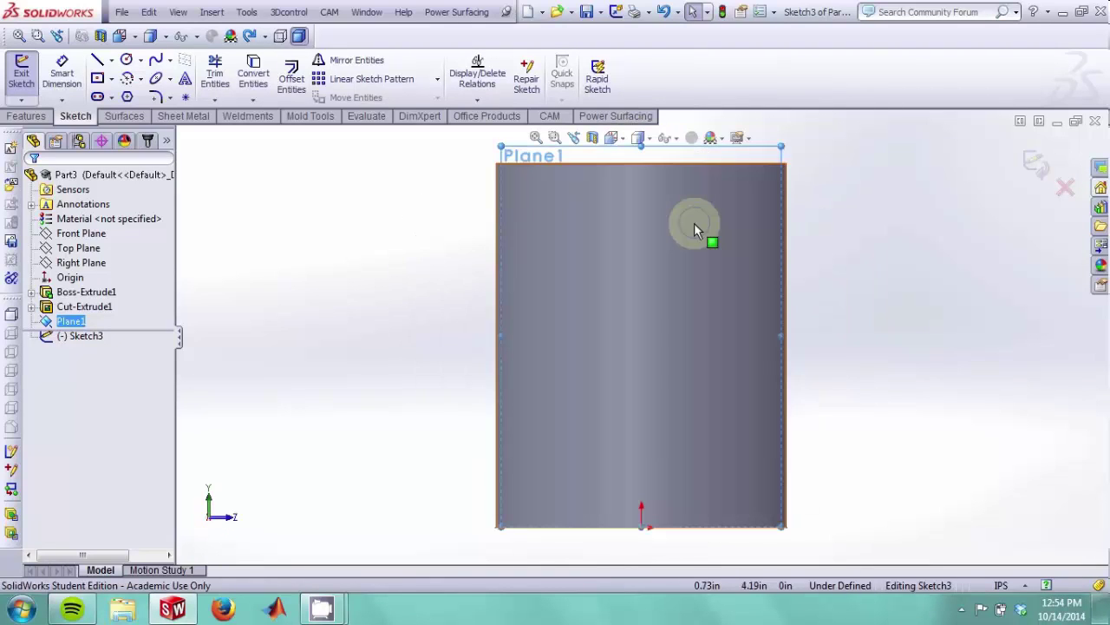
pyautogui.click(868, 300)
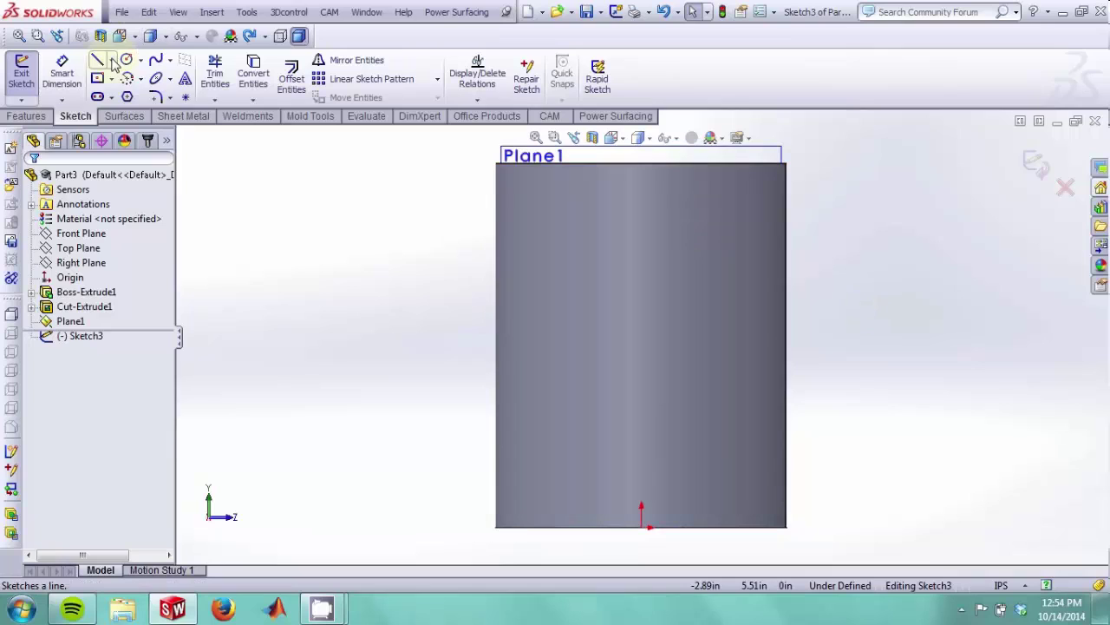
# Step: Draw a vertical centerline upward from the sketch origin
pyautogui.click(112, 61)
pyautogui.click(118, 92)
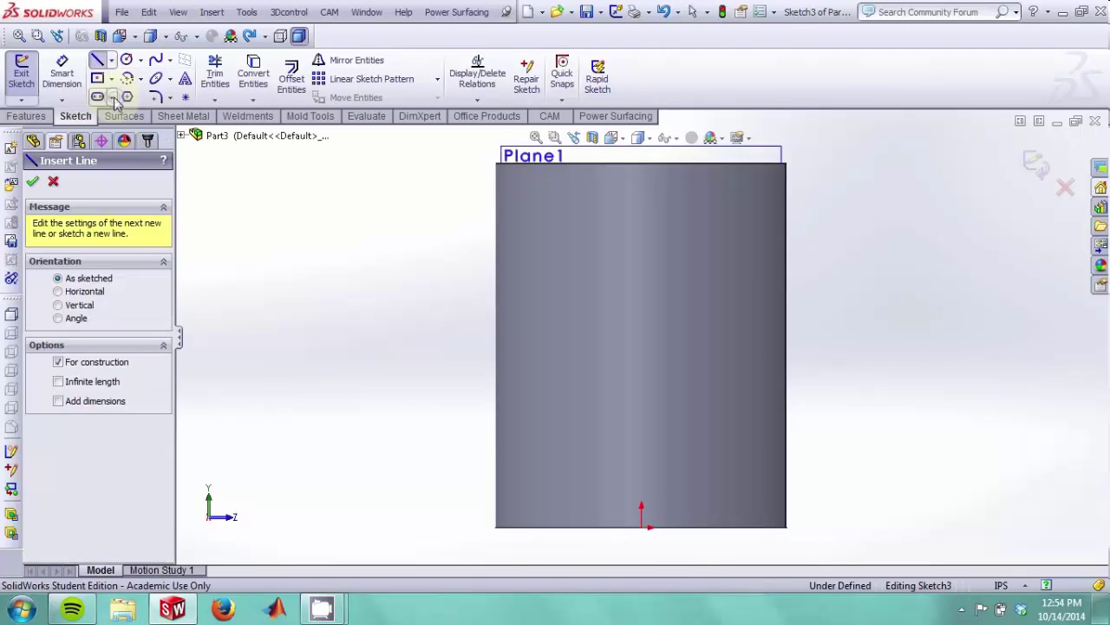
pyautogui.click(641, 520)
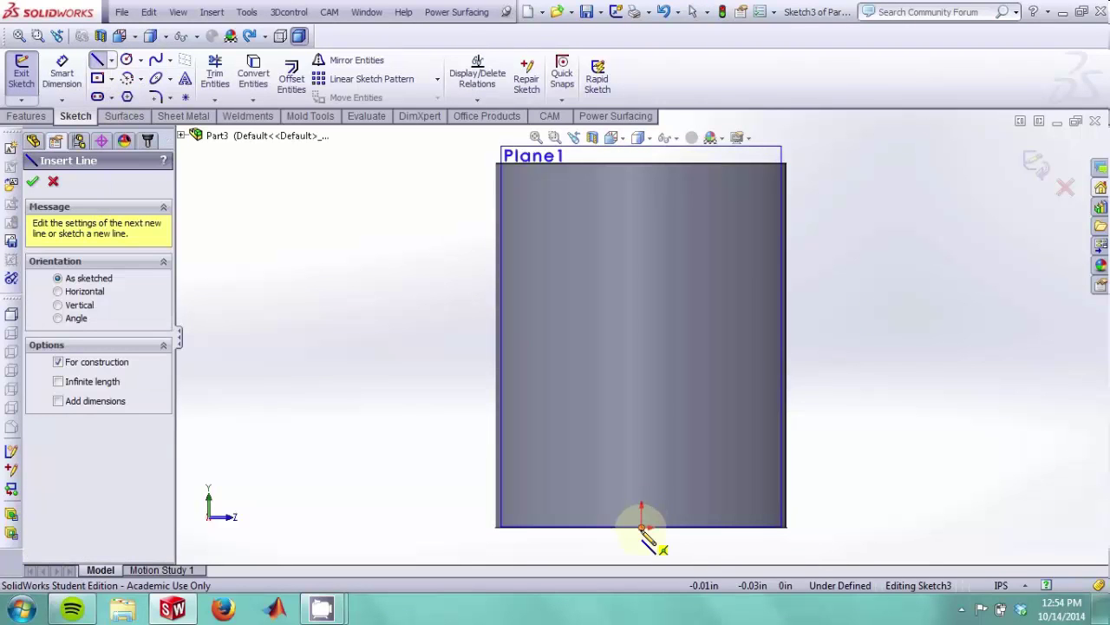
pyautogui.click(642, 527)
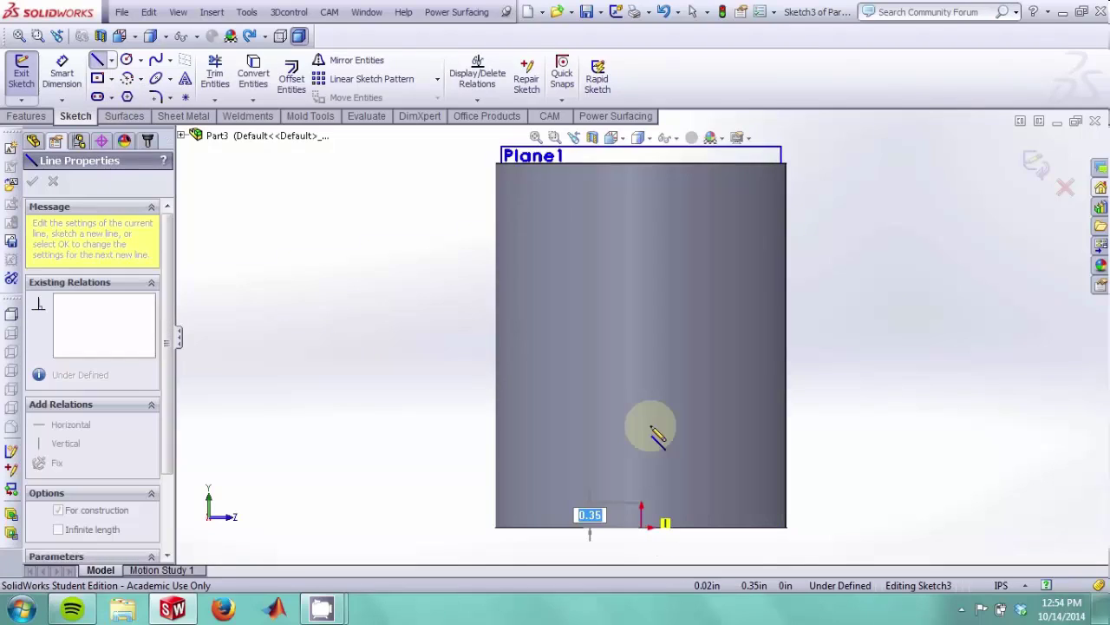
pyautogui.click(642, 223)
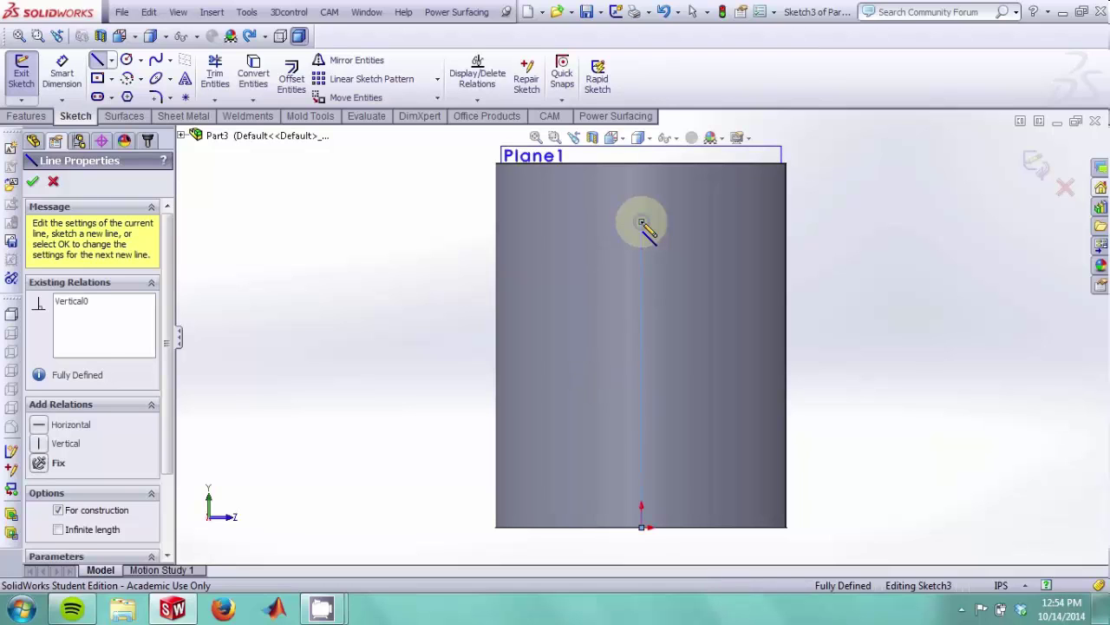
pyautogui.press('Escape')
# Step: Set the centerline to Infinite length in its Line Properties
pyautogui.click(641, 247)
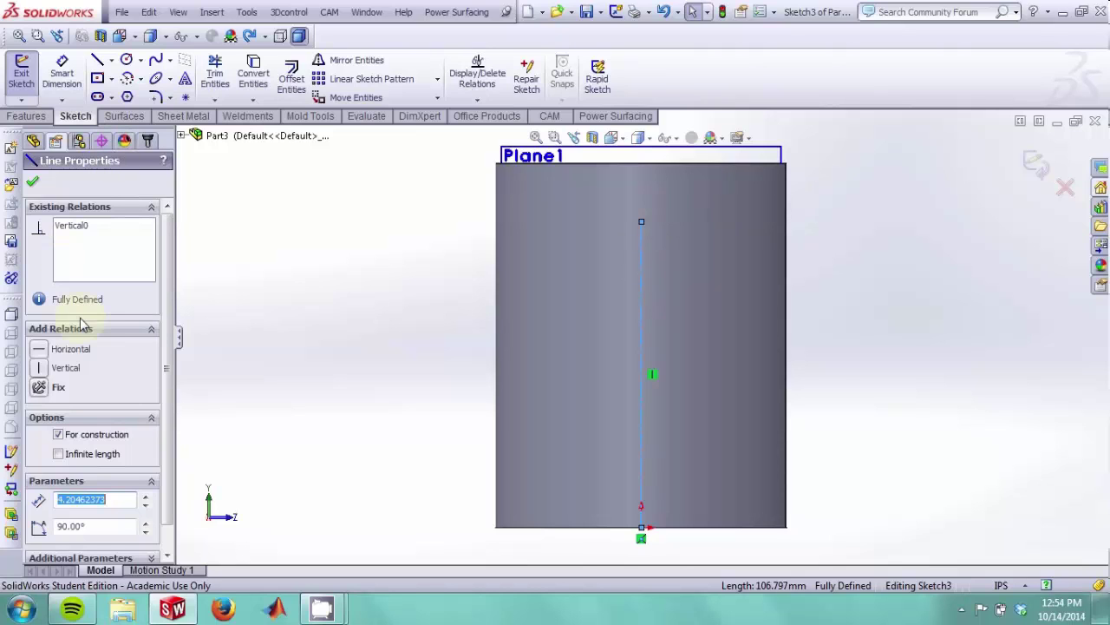
pyautogui.click(58, 455)
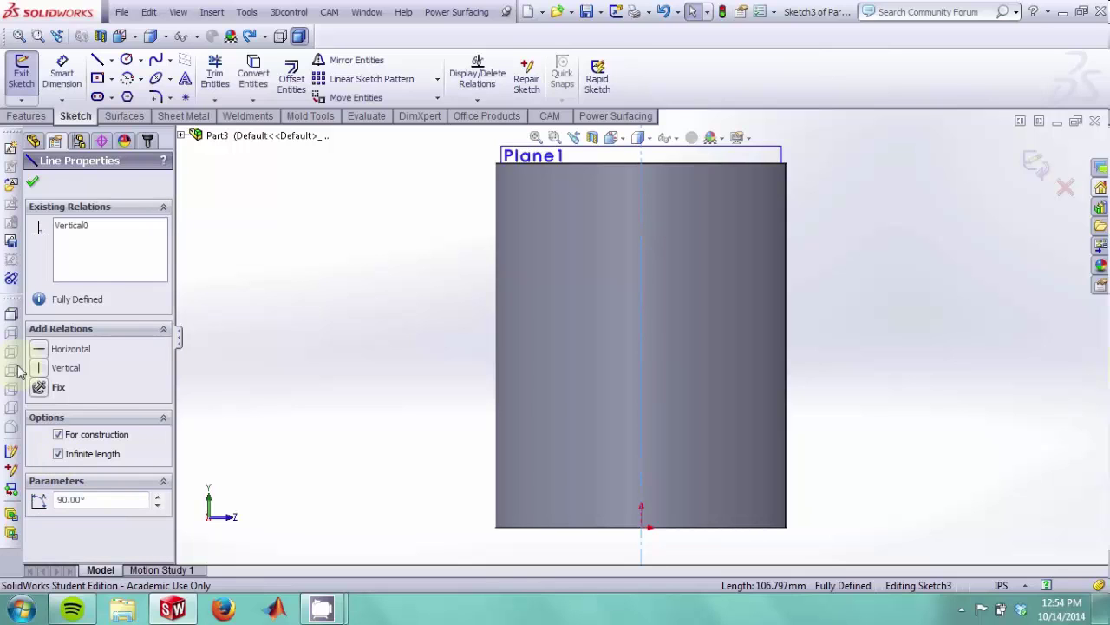
pyautogui.click(32, 186)
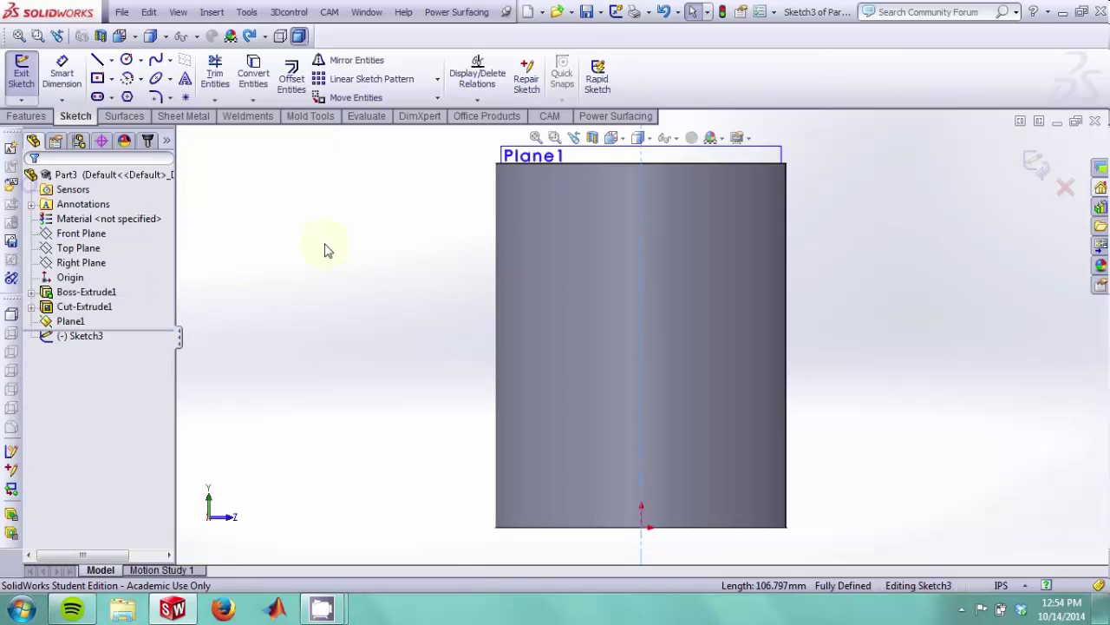
pyautogui.click(325, 250)
pyautogui.press('z')
# Step: Zoom the view and reselect the centerline to check its properties
pyautogui.scroll(2, 692, 286)
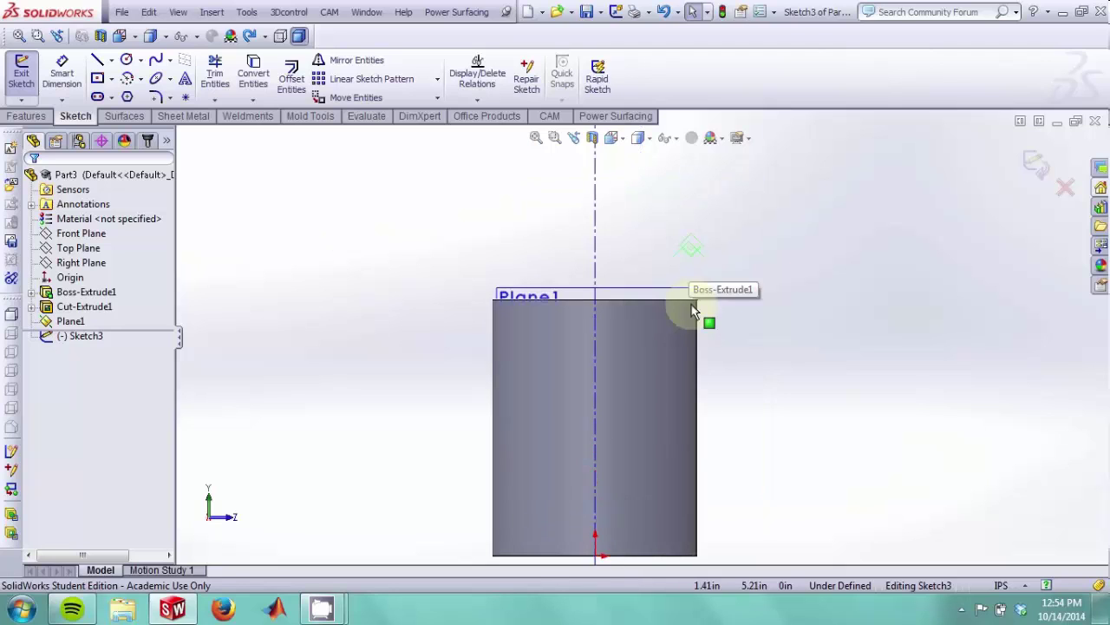
pyautogui.scroll(2, 694, 311)
pyautogui.scroll(-2, 639, 417)
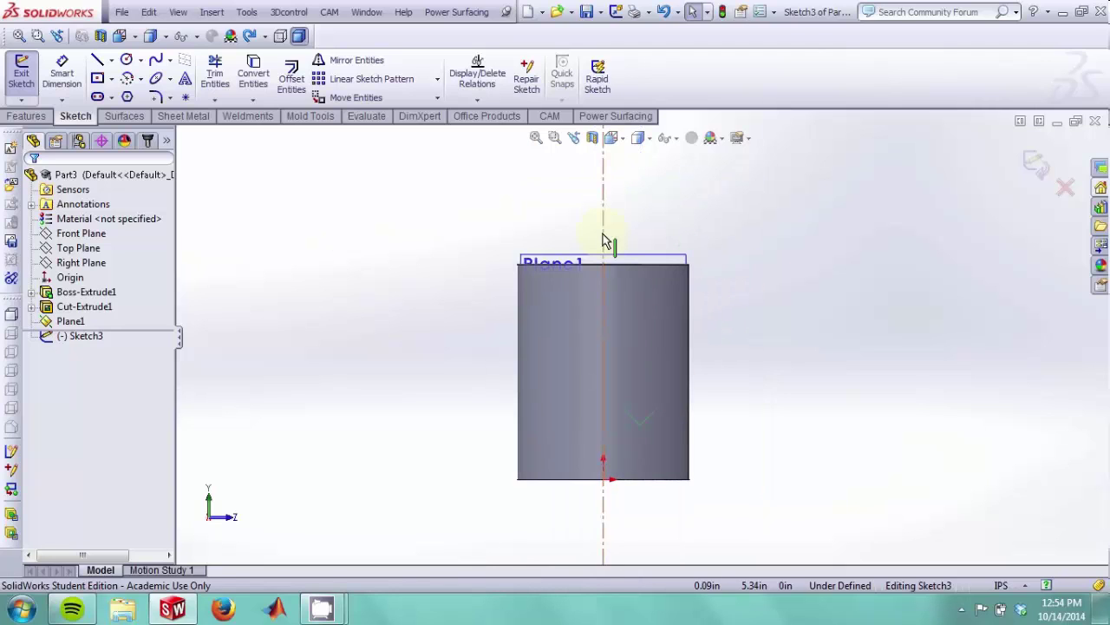
pyautogui.click(605, 211)
pyautogui.click(705, 222)
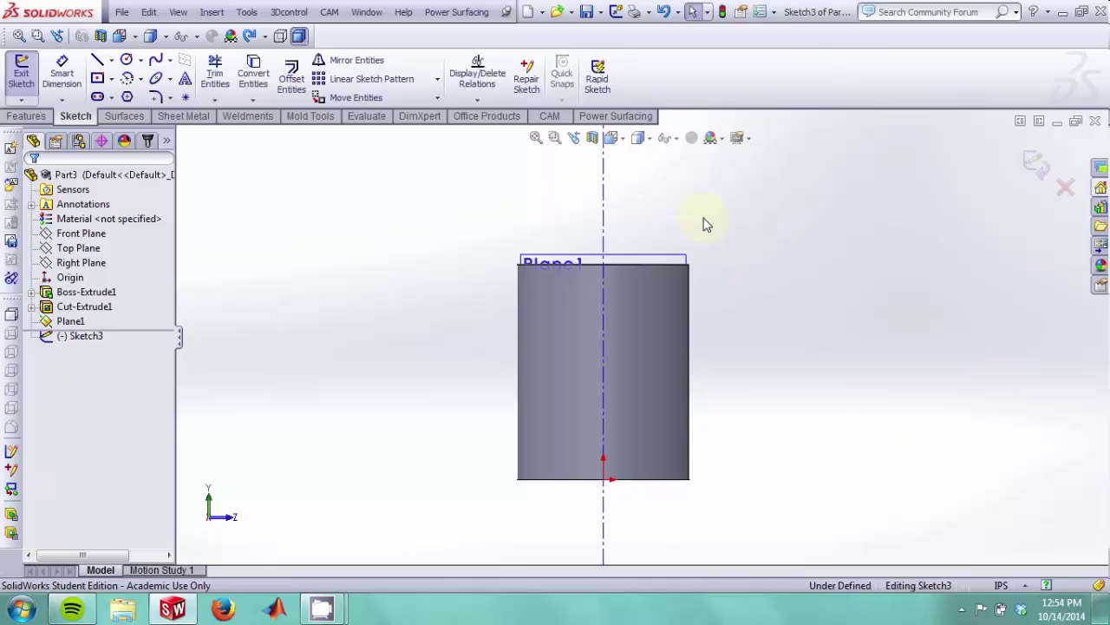
pyautogui.scroll(-2, 667, 278)
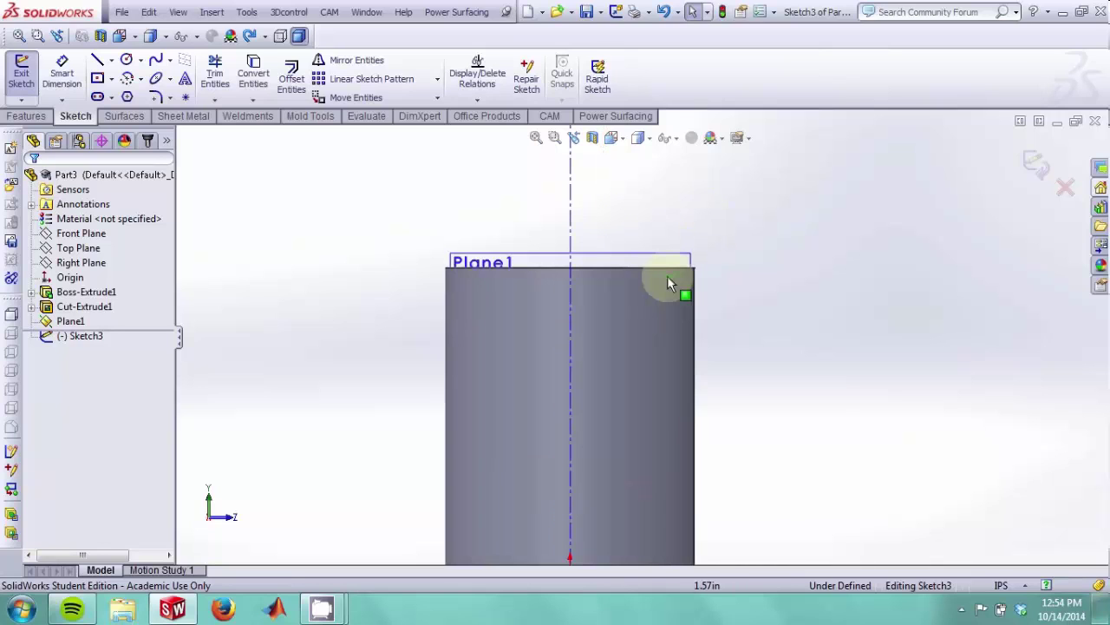
pyautogui.scroll(2, 666, 339)
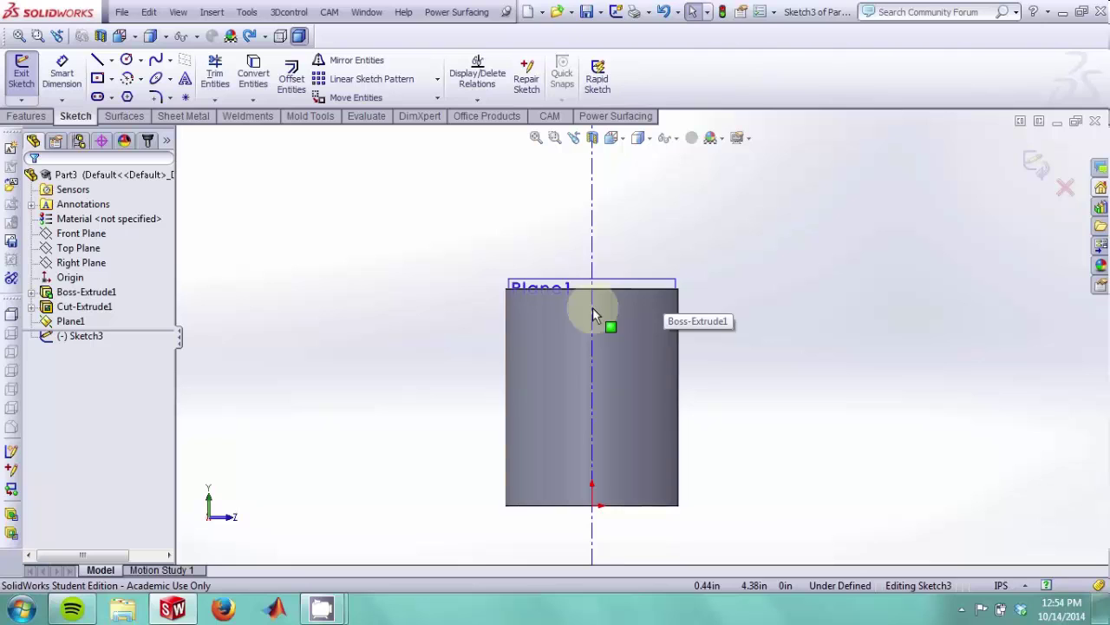
pyautogui.scroll(-2, 608, 351)
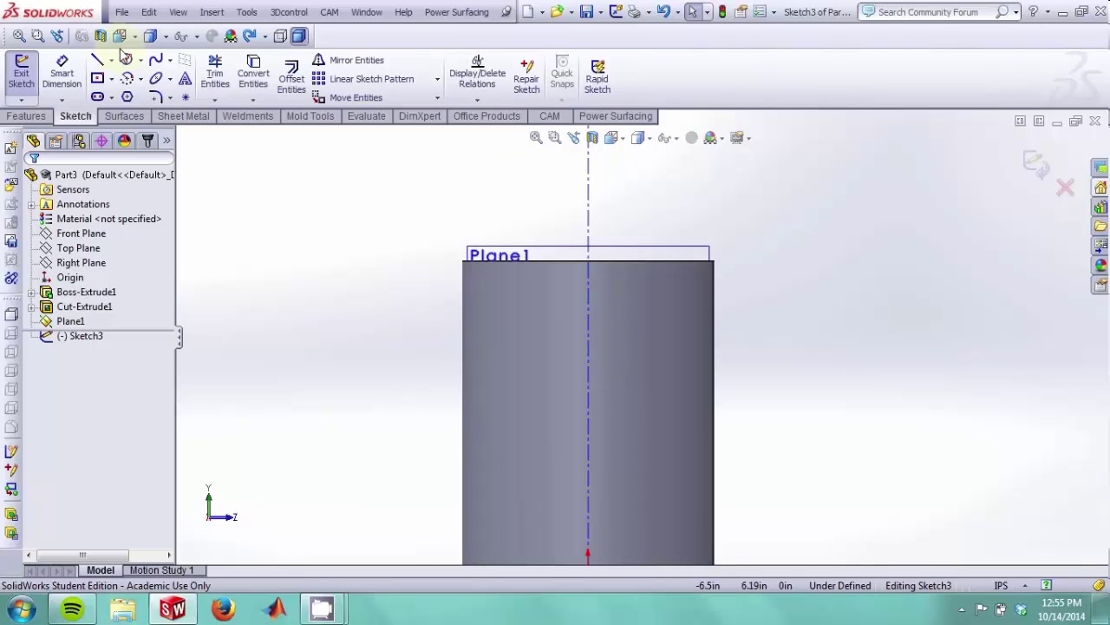
# Step: Draw a small circle on Plane1 centred on the mug's vertical axis near the top
pyautogui.click(126, 59)
pyautogui.click(589, 319)
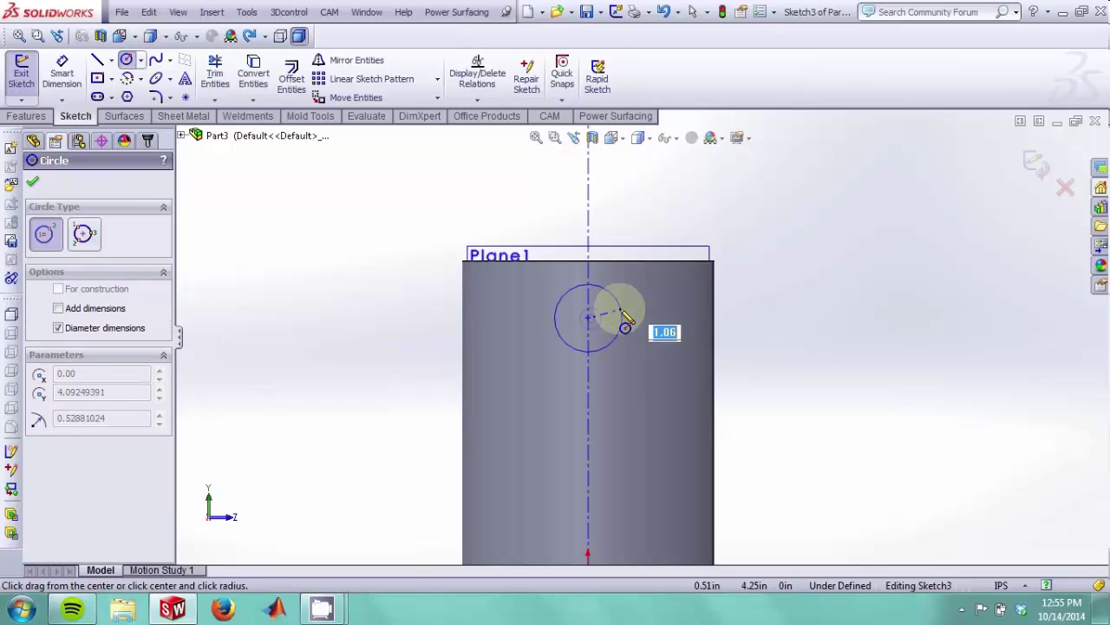
pyautogui.click(621, 313)
pyautogui.press('Escape')
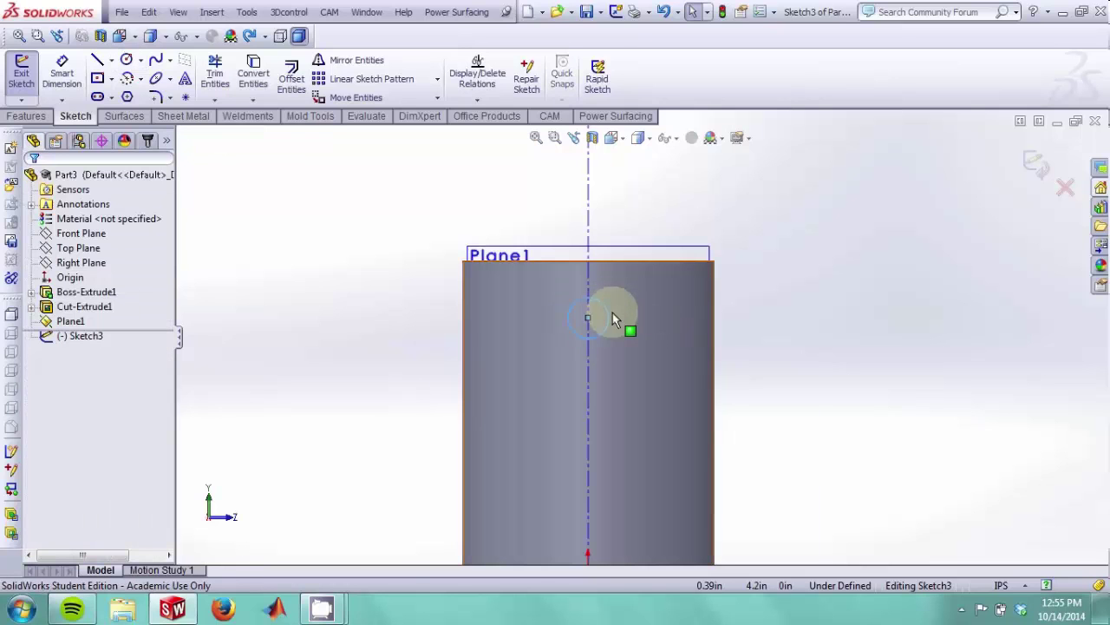
pyautogui.scroll(-2, 613, 318)
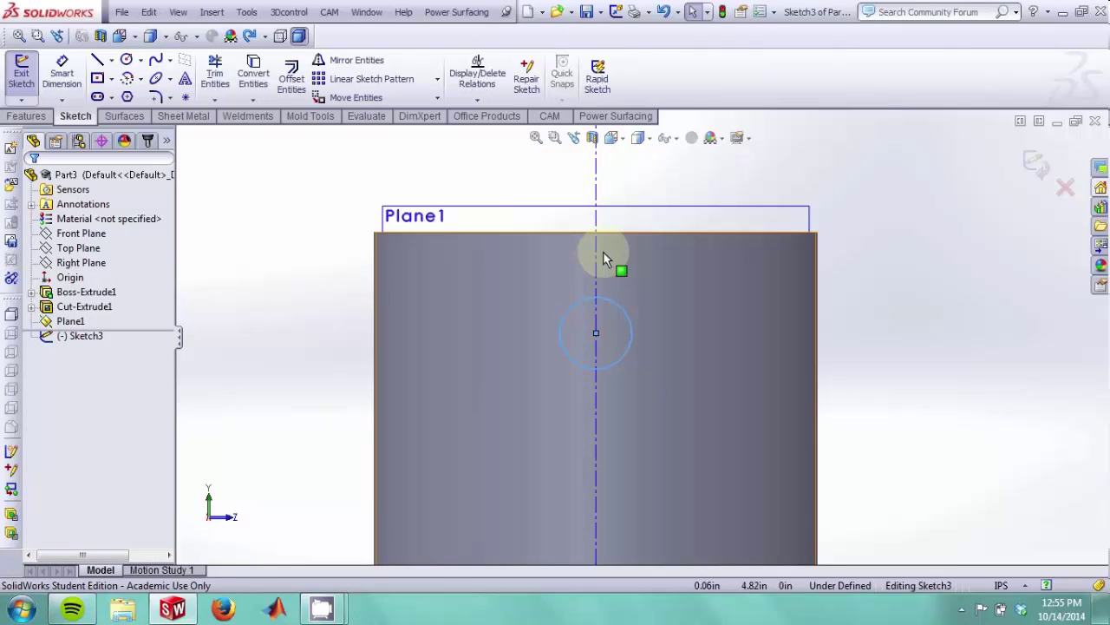
# Step: Drag the circle's centre point up along the axis and exit the sketch
pyautogui.click(595, 335)
pyautogui.moveTo(589, 340); pyautogui.dragTo(598, 310)
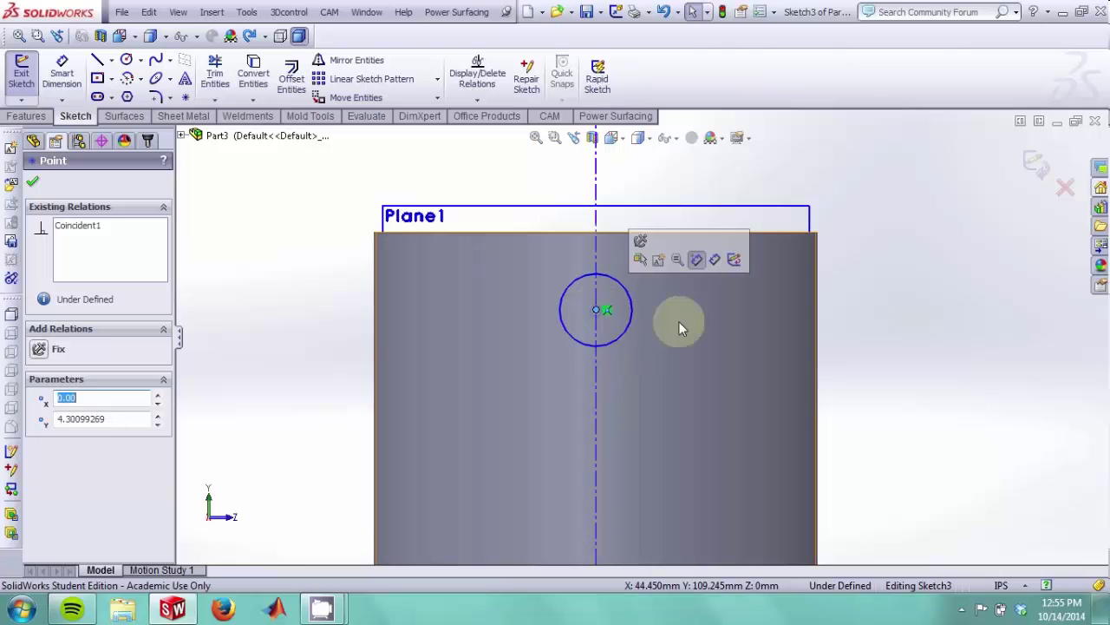
pyautogui.click(680, 328)
pyautogui.press('f')
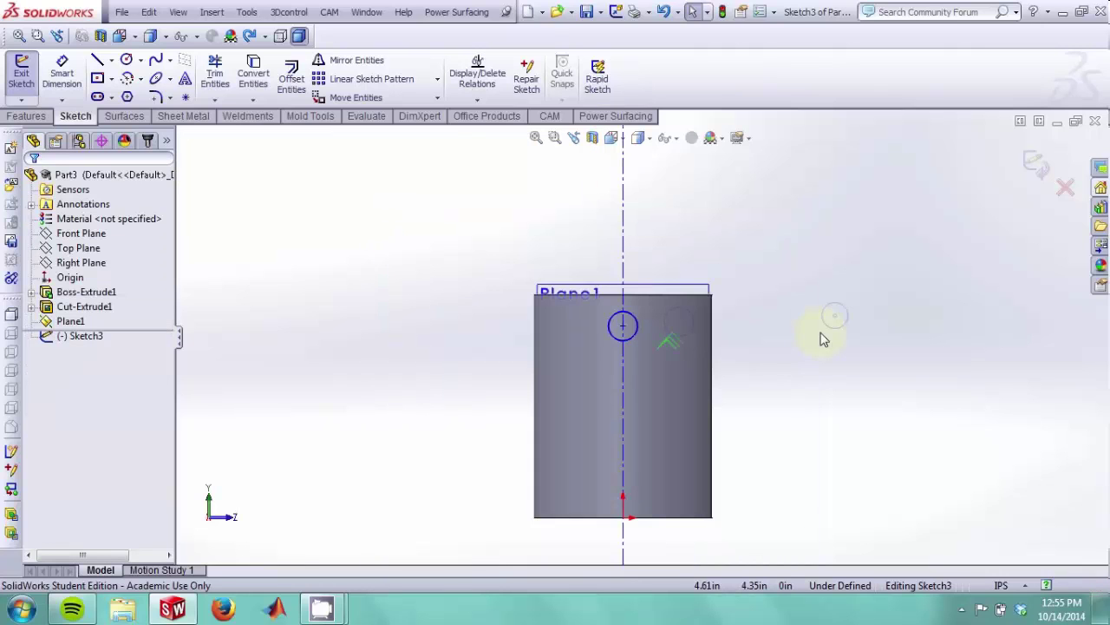
pyautogui.scroll(-2, 776, 411)
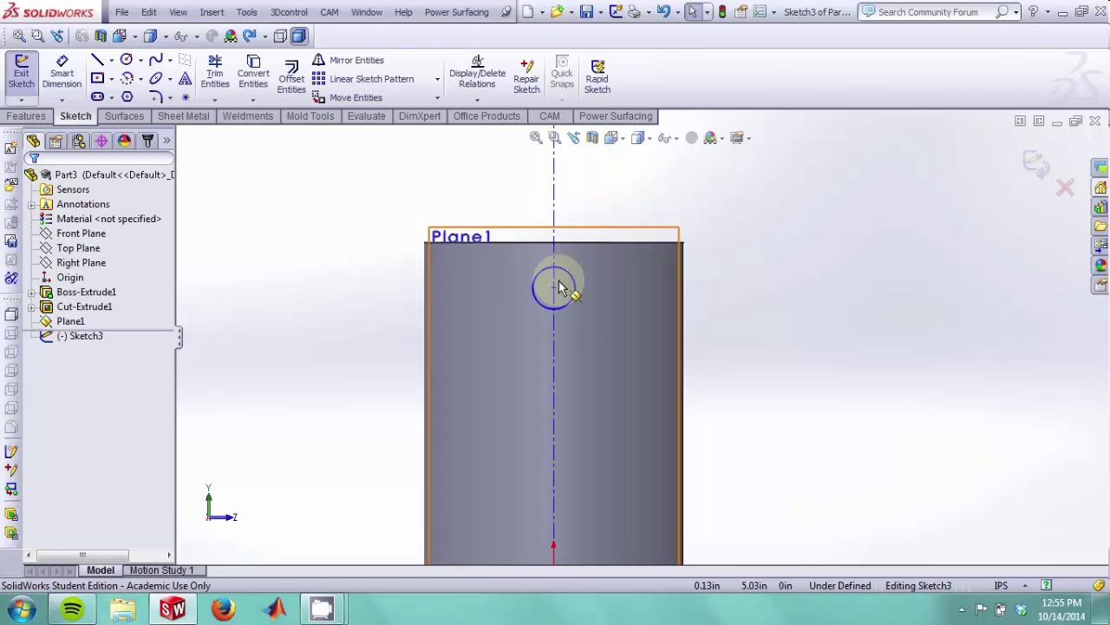
pyautogui.scroll(-1, 564, 378)
pyautogui.scroll(3, 682, 274)
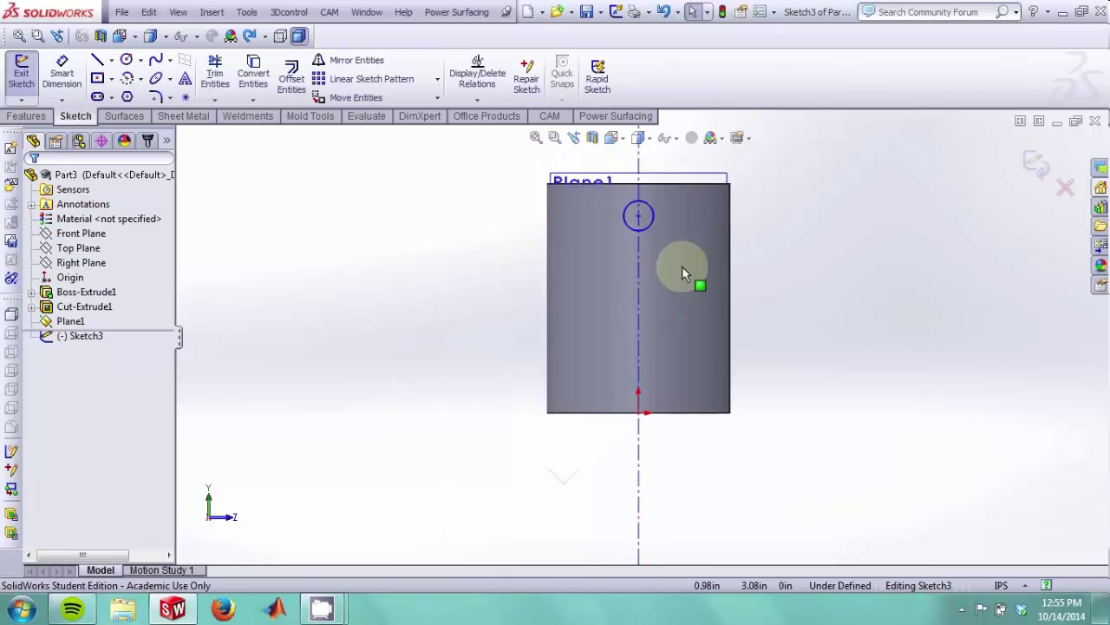
pyautogui.scroll(-1, 638, 227)
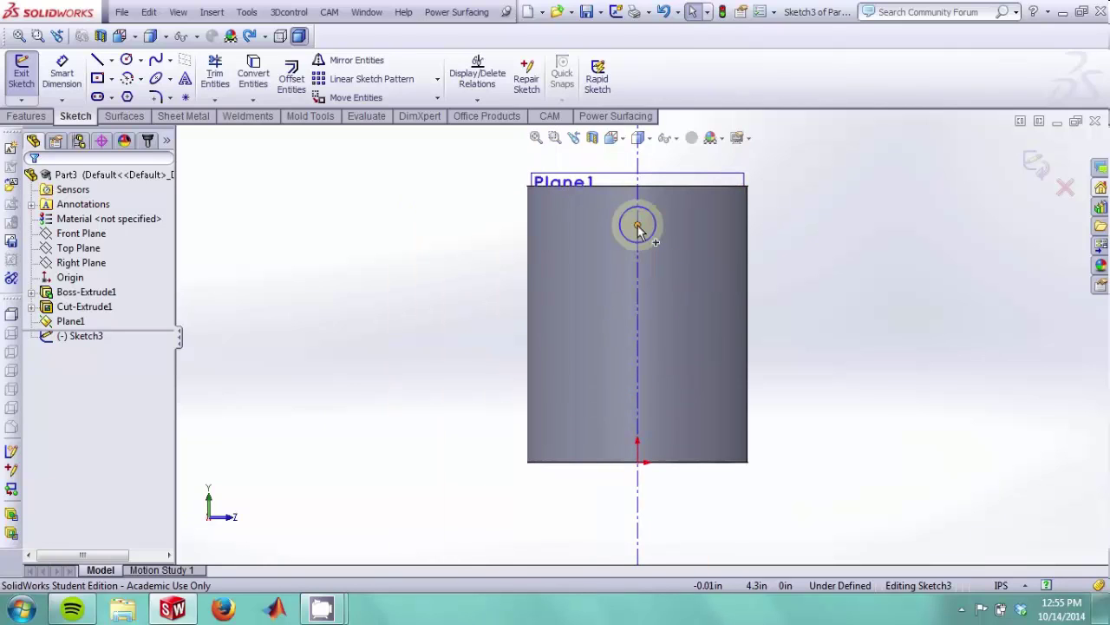
pyautogui.click(22, 77)
pyautogui.moveTo(327, 245); pyautogui.dragTo(664, 340, button='middle')
# Step: Start a new sketch, Sketch4, on the Front Plane of the mug body
pyautogui.scroll(-2, 663, 338)
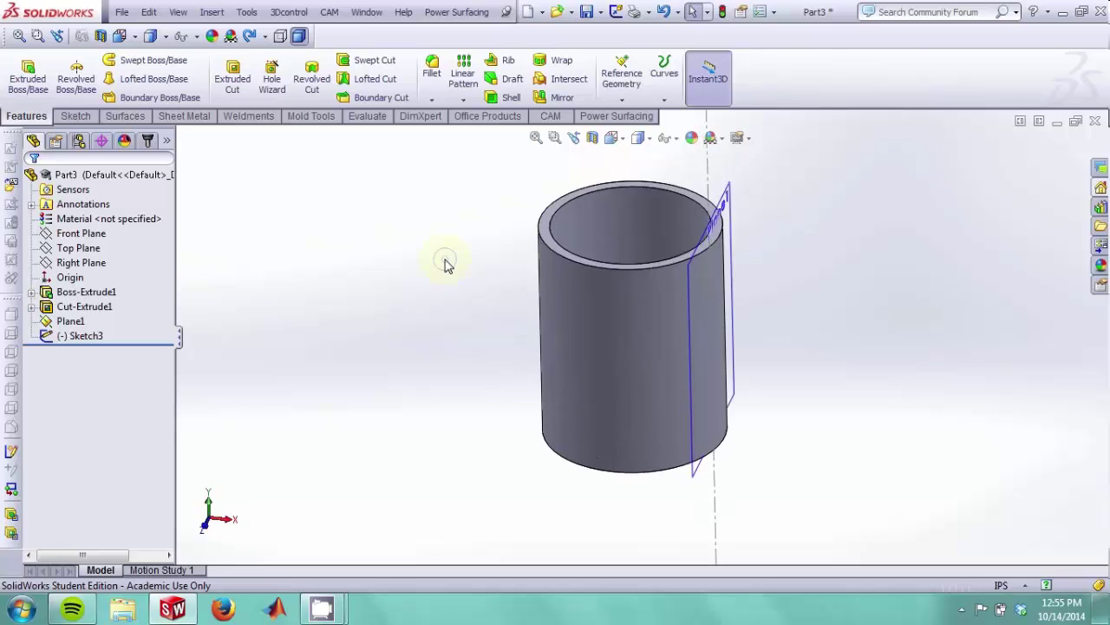
pyautogui.click(85, 234)
pyautogui.click(85, 234)
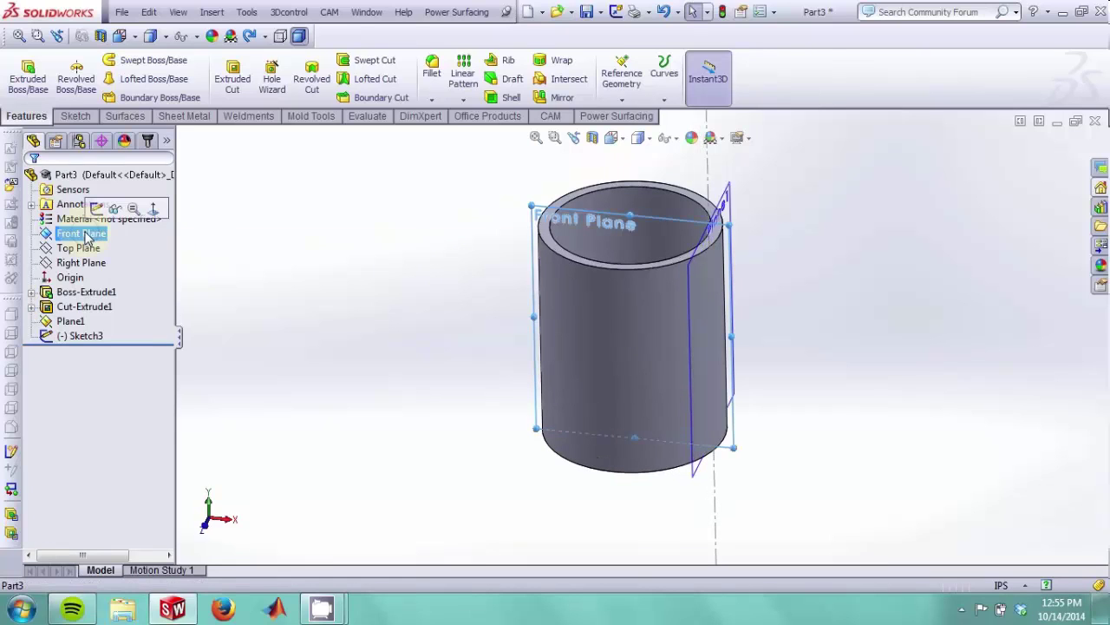
pyautogui.click(96, 209)
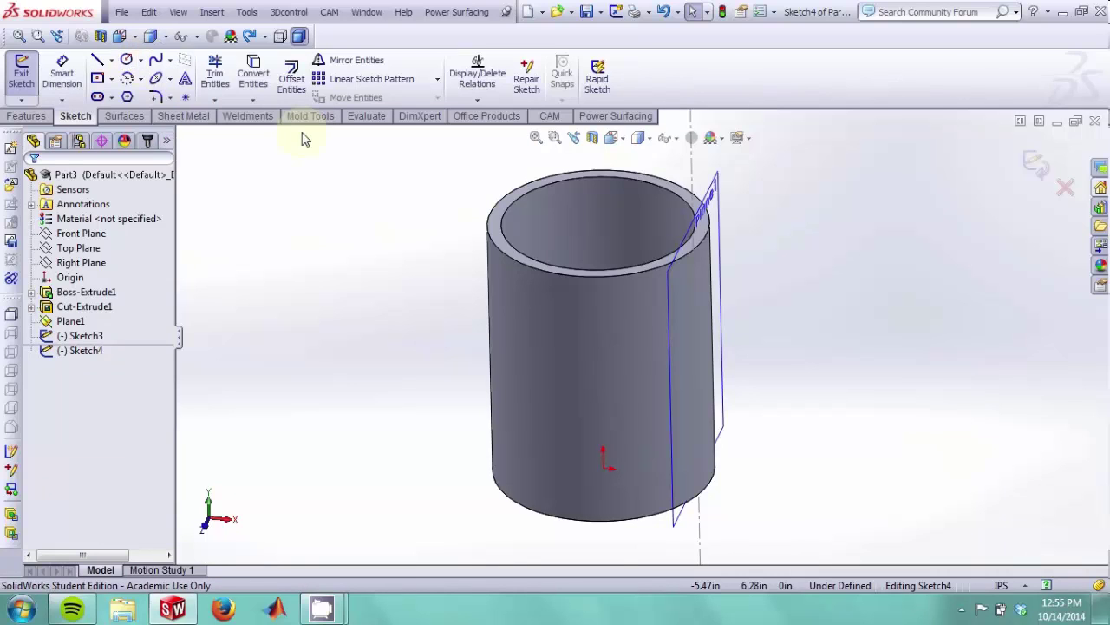
pyautogui.click(141, 79)
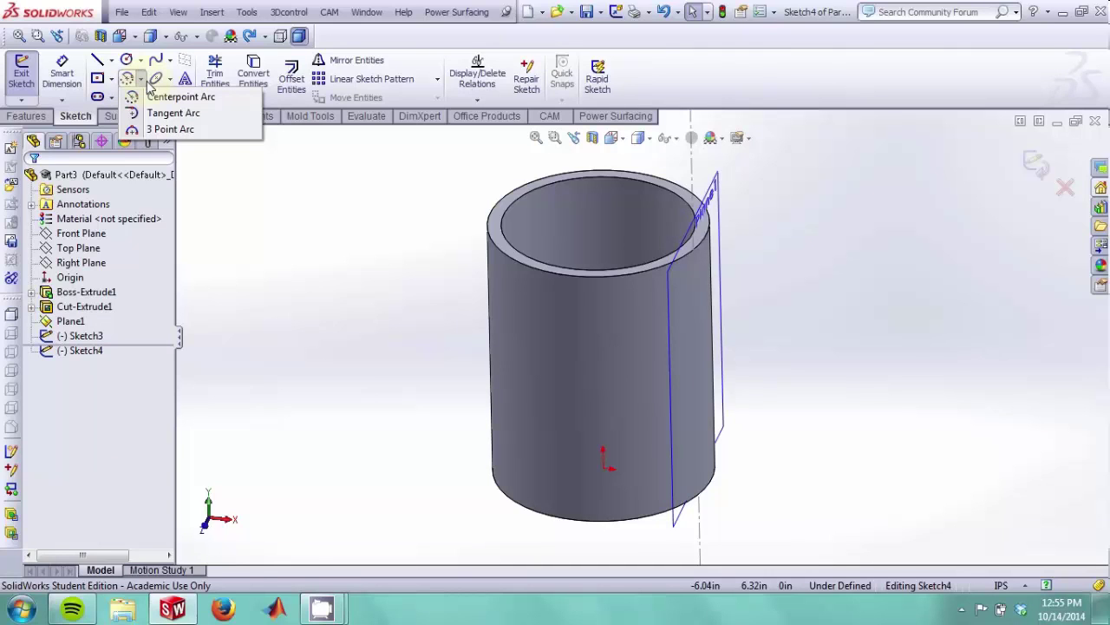
# Step: Draw a three-point arc from the mug's upper to lower side, bulging outward, then exit the sketch
pyautogui.click(140, 130)
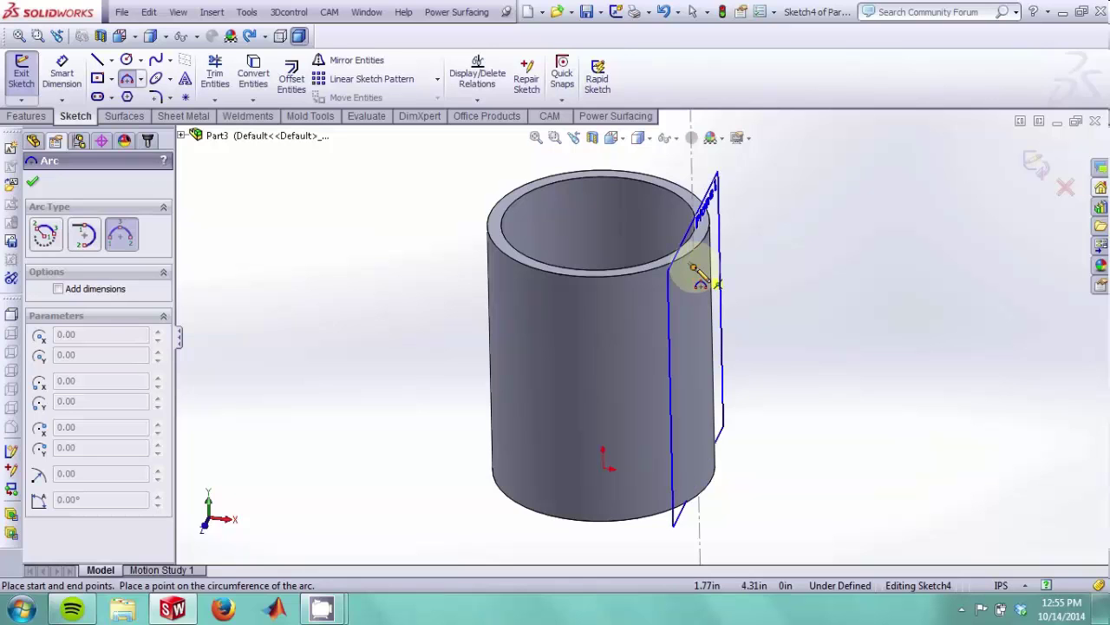
pyautogui.scroll(-2, 700, 274)
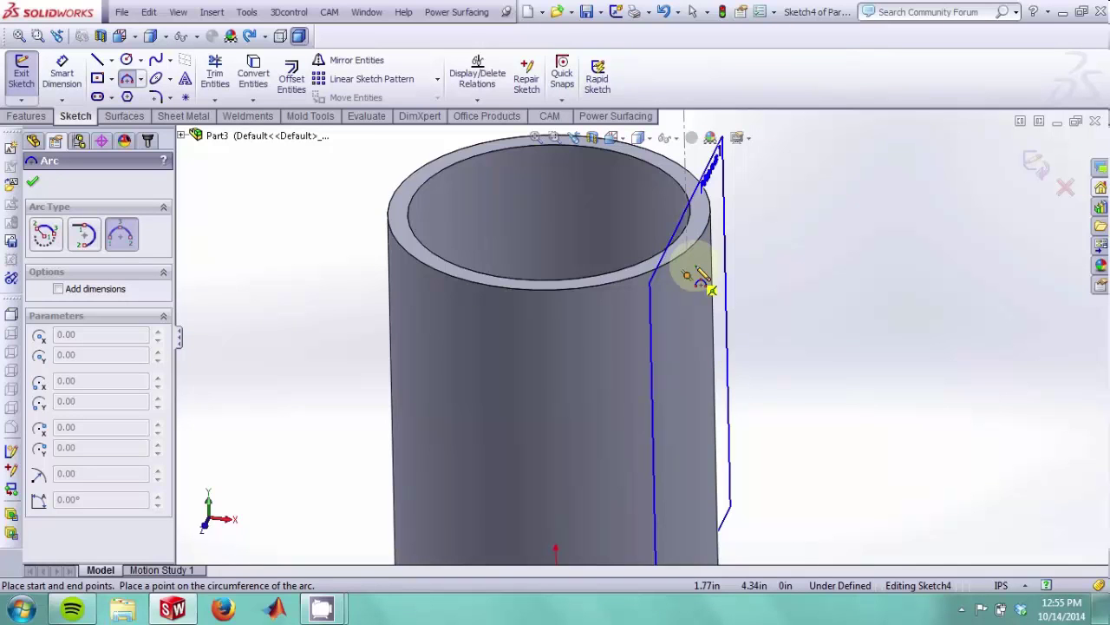
pyautogui.scroll(-3, 699, 275)
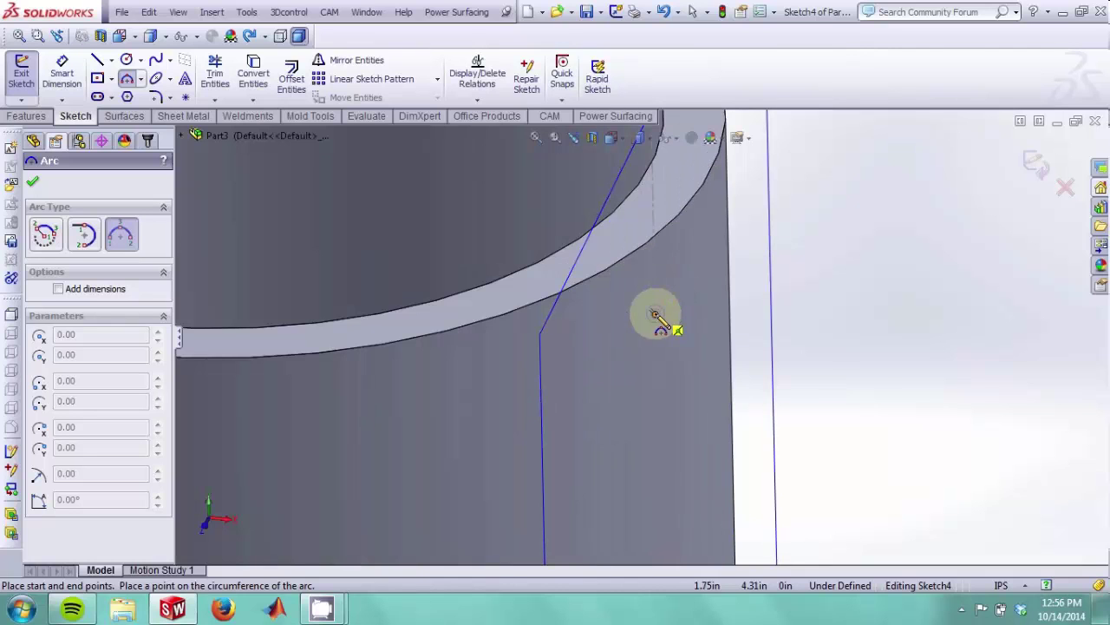
pyautogui.click(656, 314)
pyautogui.scroll(4, 729, 364)
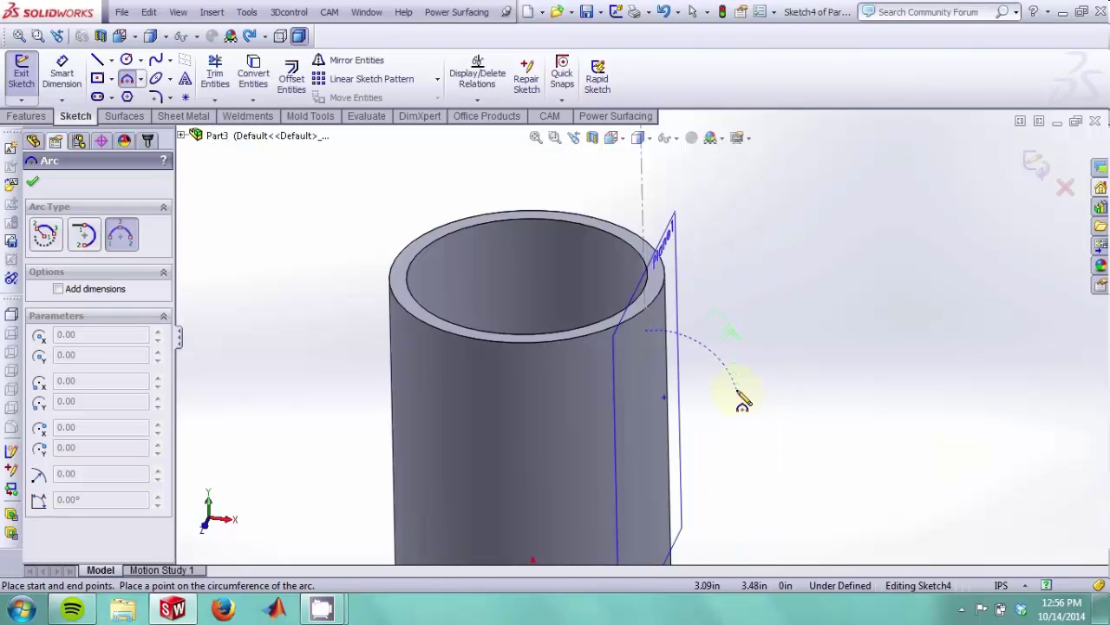
pyautogui.scroll(-3, 744, 400)
pyautogui.click(654, 482)
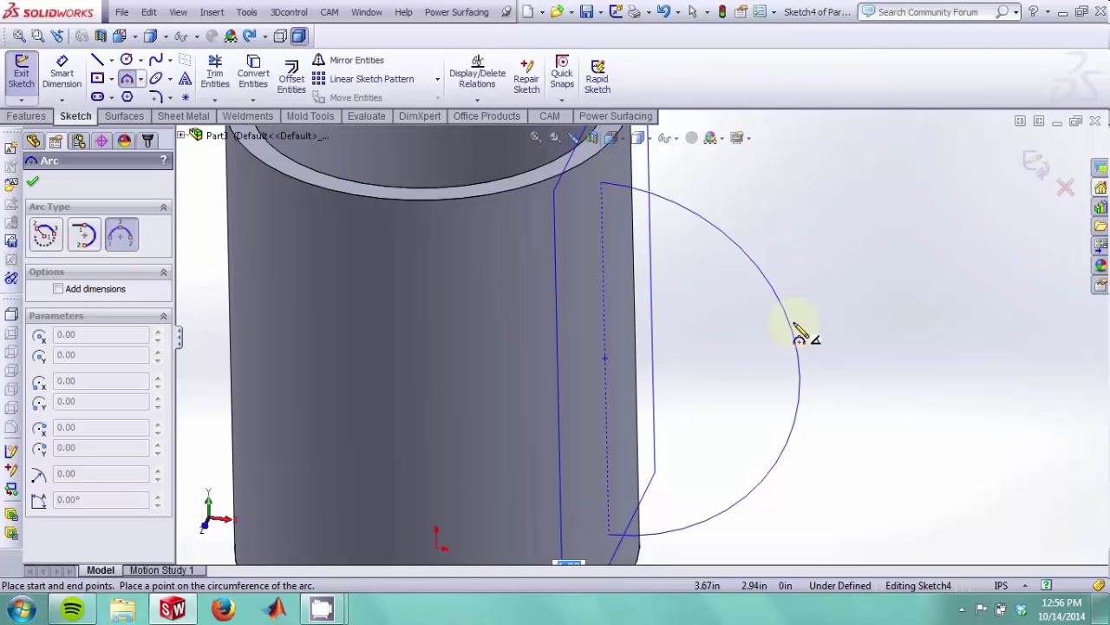
pyautogui.click(800, 338)
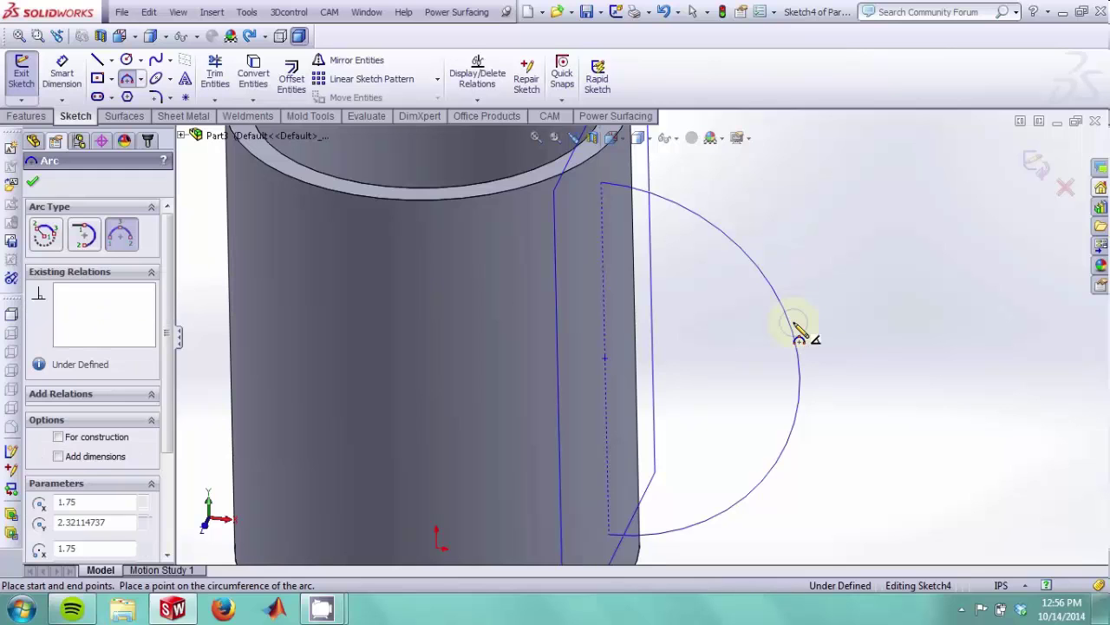
pyautogui.press('z')
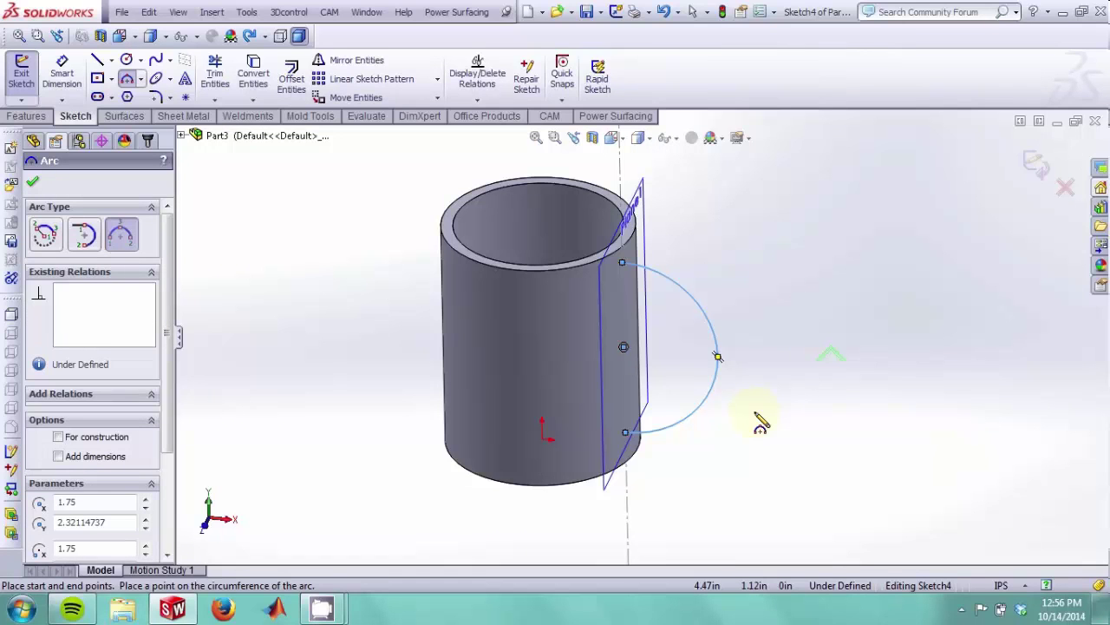
pyautogui.press('Escape')
pyautogui.moveTo(755, 415); pyautogui.dragTo(760, 361, button='middle')
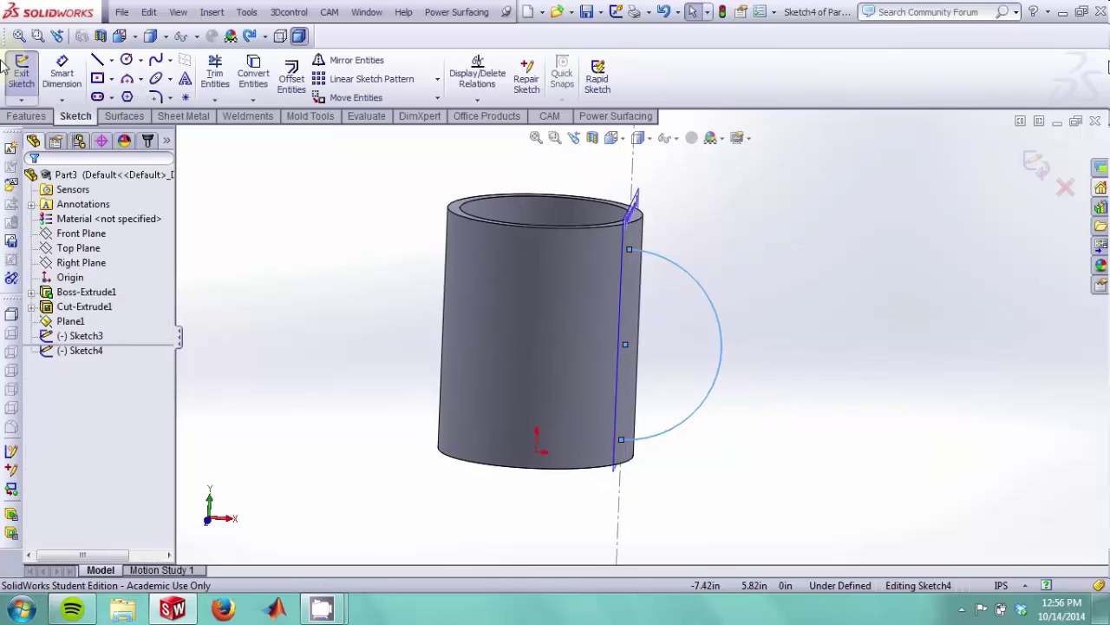
pyautogui.click(24, 77)
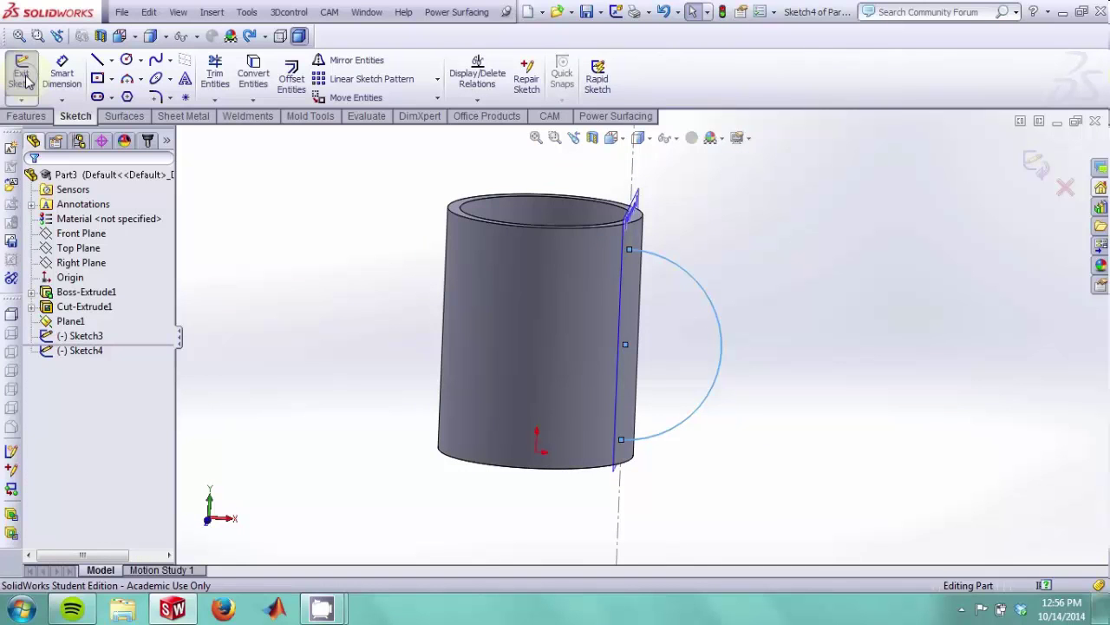
# Step: Start a Sweep feature and choose the circle Sketch3 as its profile
pyautogui.click(264, 255)
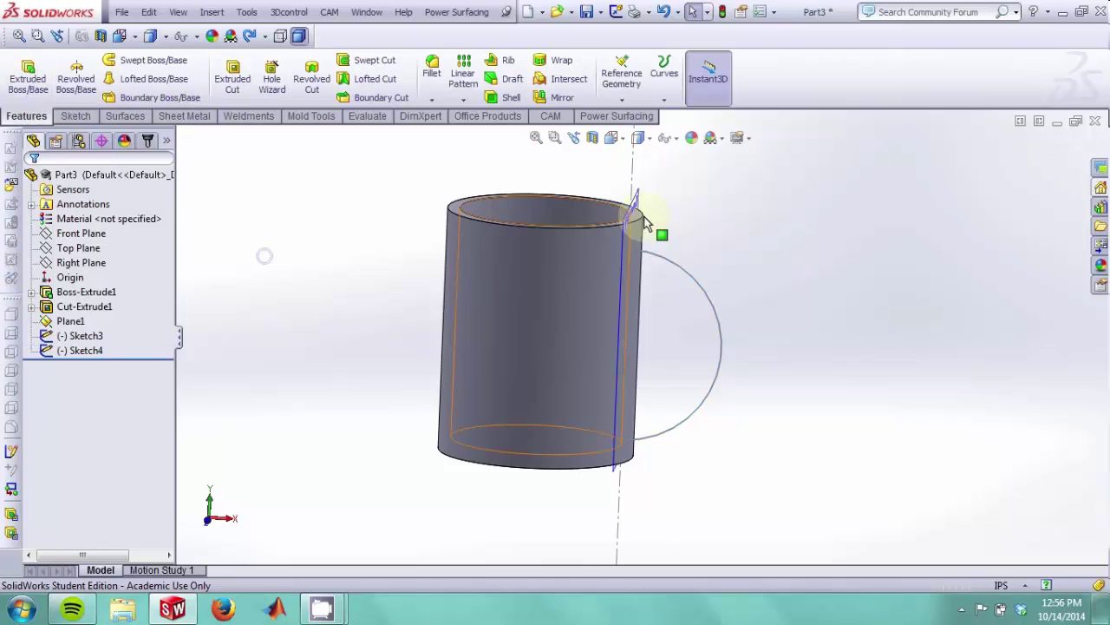
pyautogui.moveTo(644, 223); pyautogui.dragTo(737, 215, button='middle')
pyautogui.scroll(-2, 690, 233)
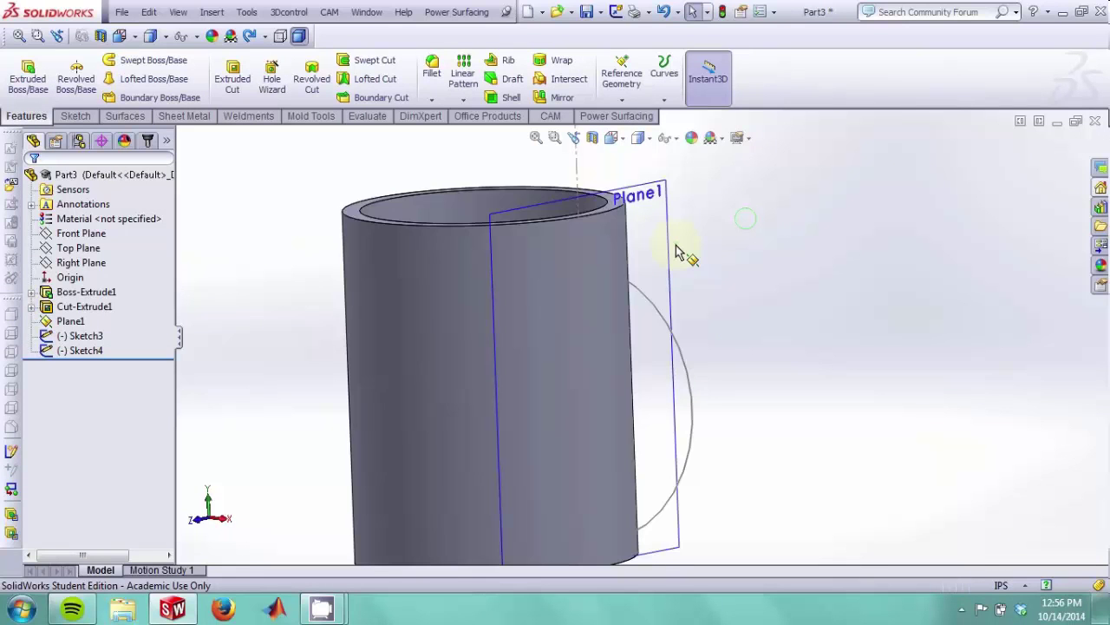
pyautogui.scroll(1, 668, 312)
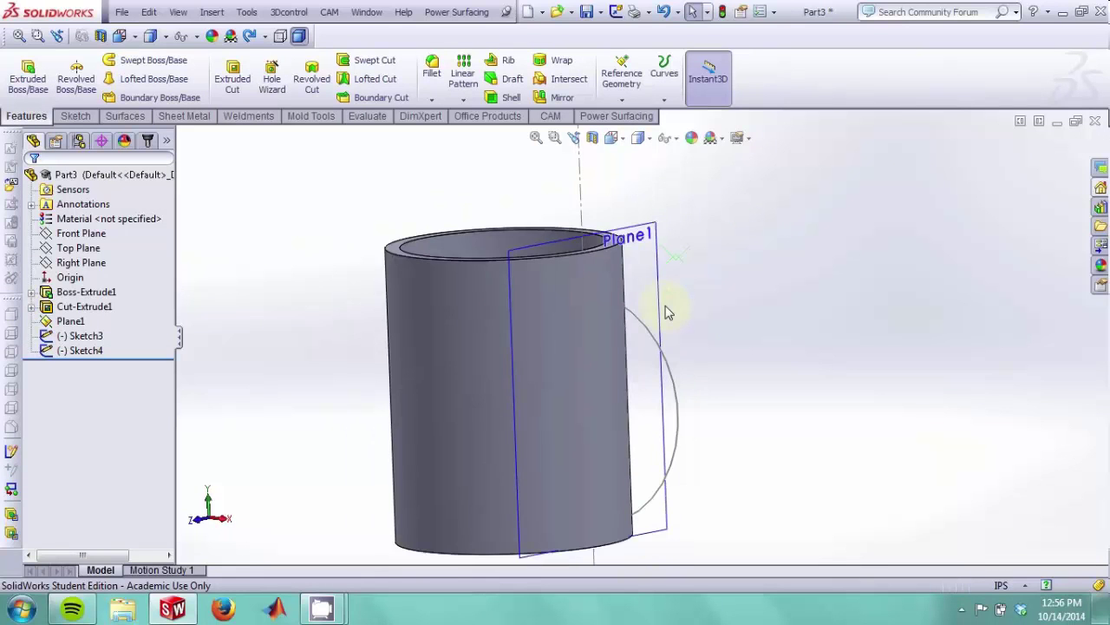
pyautogui.click(154, 62)
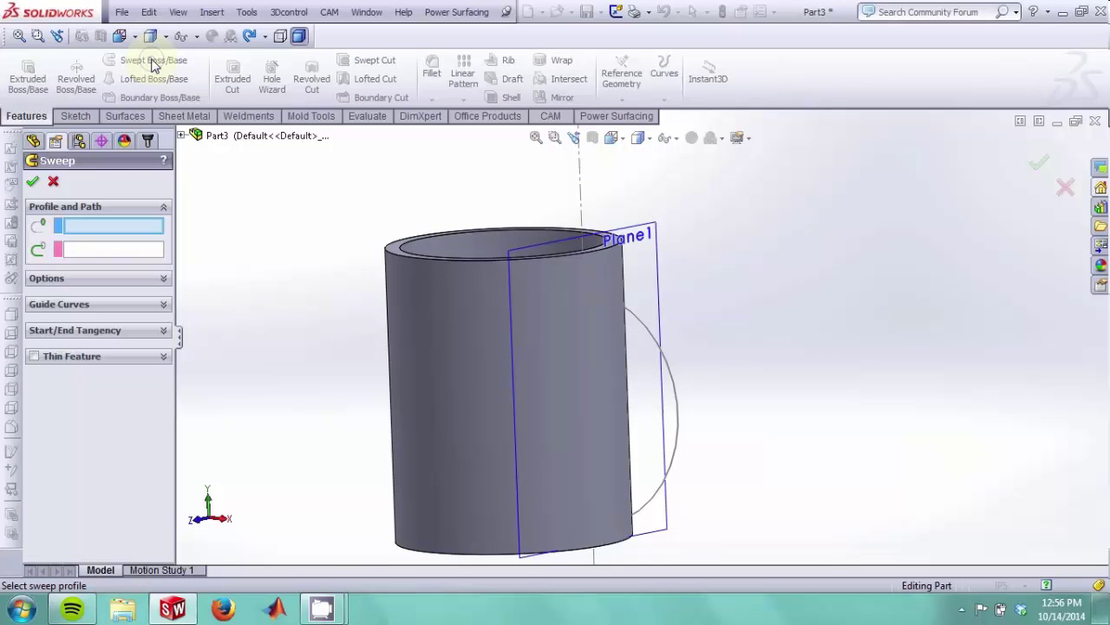
pyautogui.click(135, 226)
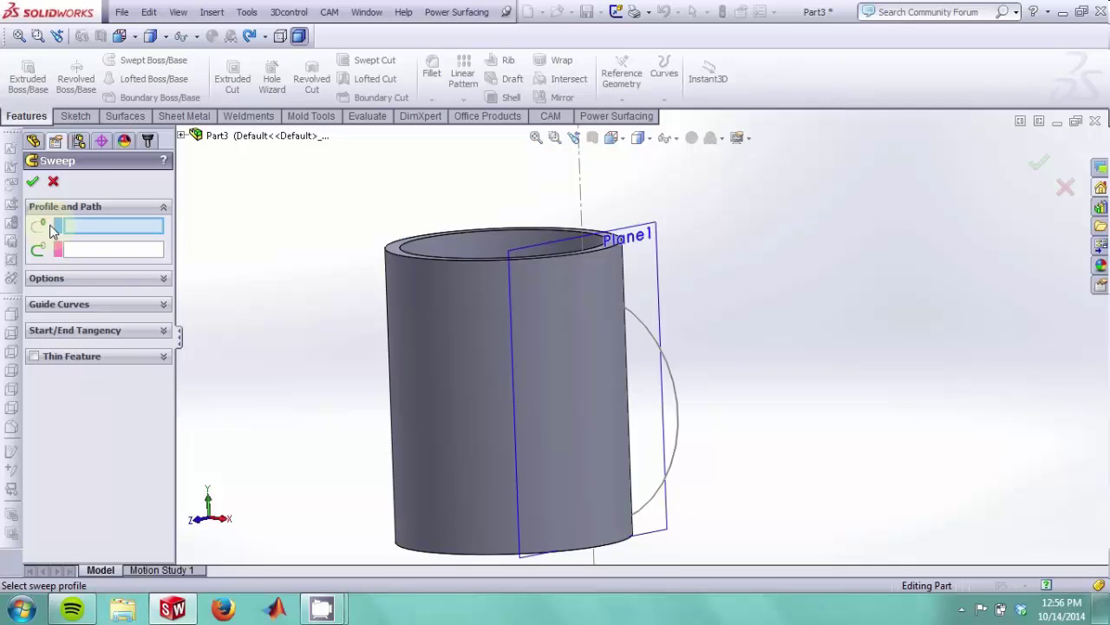
pyautogui.scroll(-3, 582, 277)
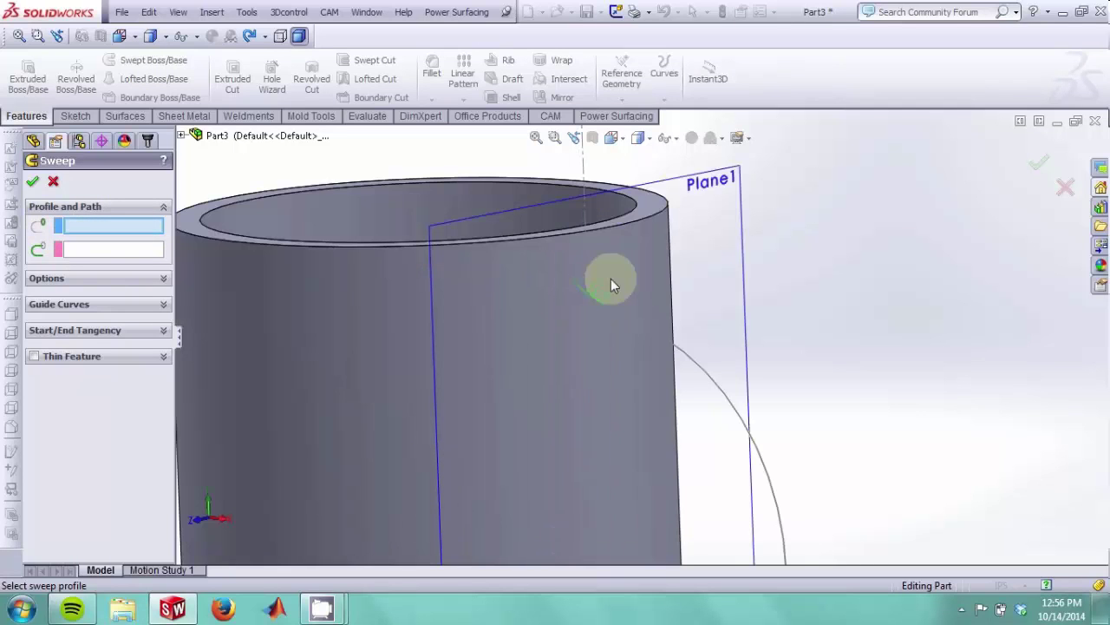
pyautogui.click(608, 285)
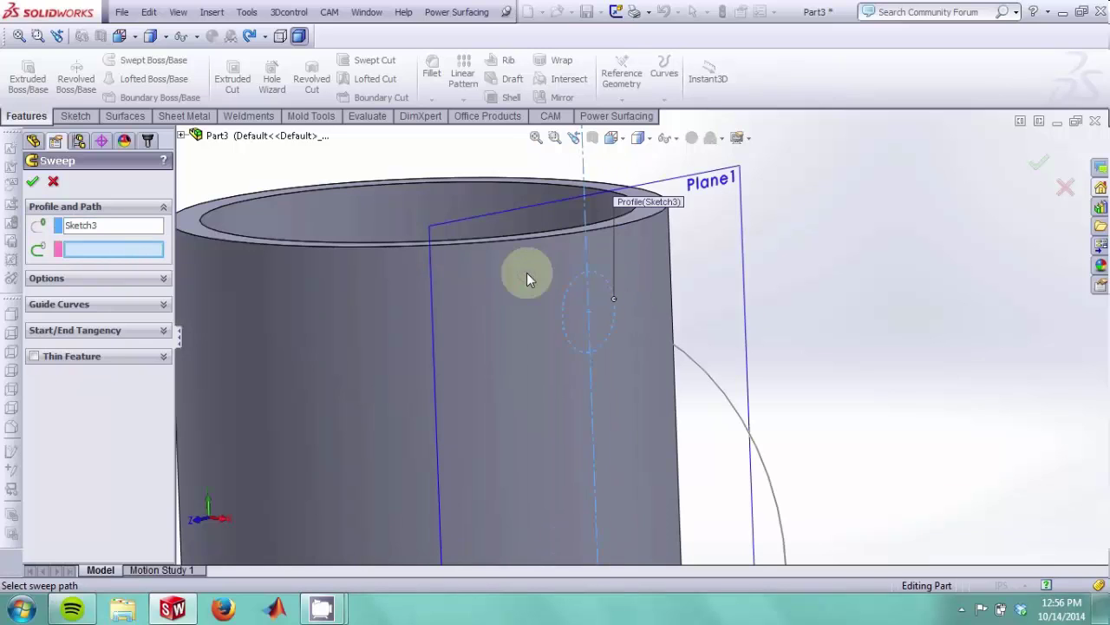
# Step: Use arc Sketch4 as the path and confirm the sweep, then inspect the new handle
pyautogui.click(708, 385)
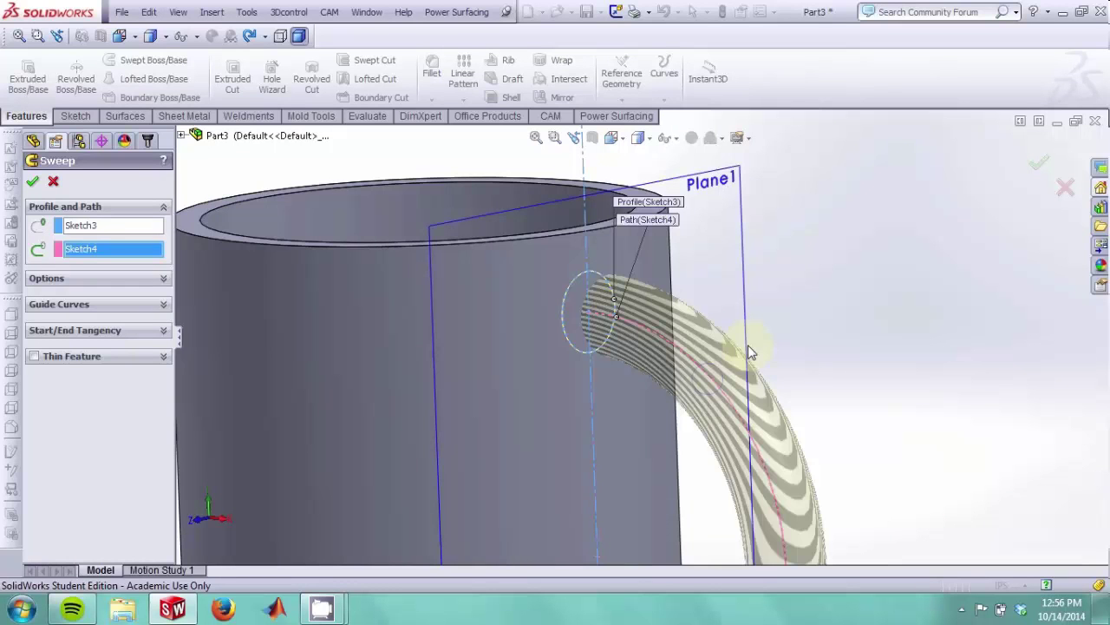
pyautogui.press('z')
pyautogui.press('z')
pyautogui.press('z')
pyautogui.press('z')
pyautogui.press('z')
pyautogui.moveTo(708, 463); pyautogui.dragTo(751, 467, button='middle')
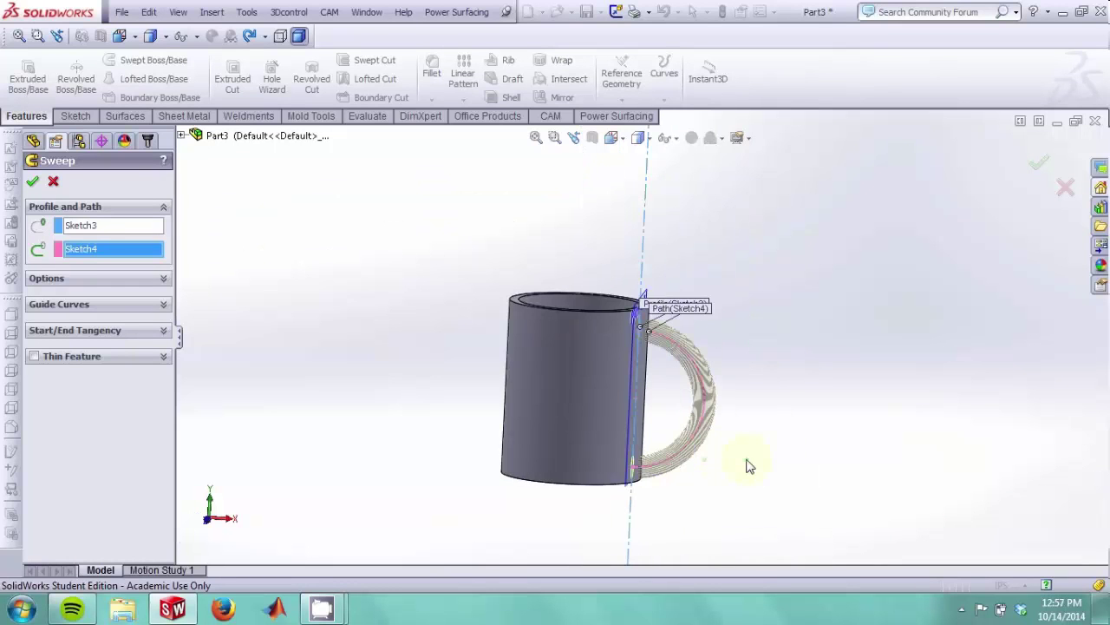
pyautogui.click(34, 184)
pyautogui.moveTo(831, 393); pyautogui.dragTo(622, 315, button='middle')
pyautogui.scroll(-2, 604, 344)
pyautogui.moveTo(696, 317); pyautogui.dragTo(827, 436, button='middle')
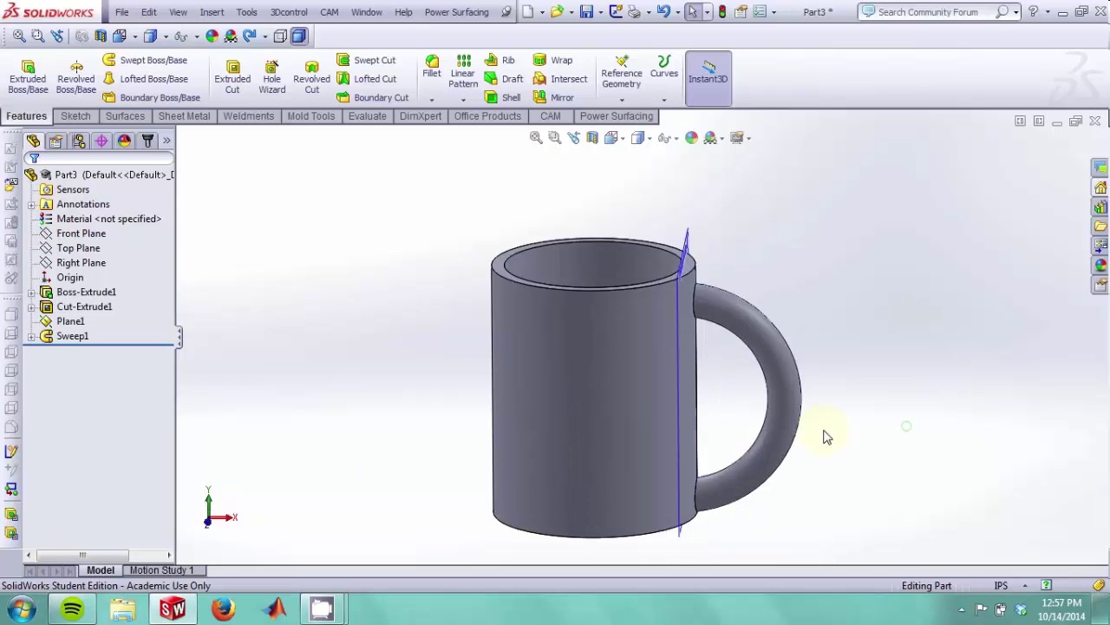
# Step: Edit Sketch4, moving the path's lower end up the wall and the arc centre left
pyautogui.scroll(2, 778, 427)
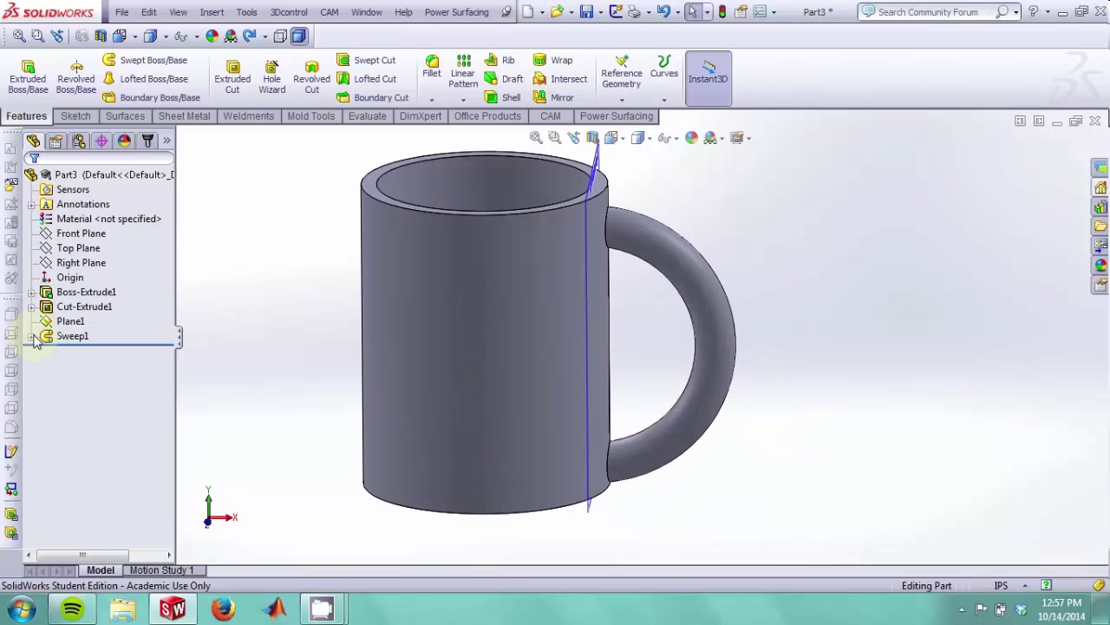
pyautogui.click(73, 368)
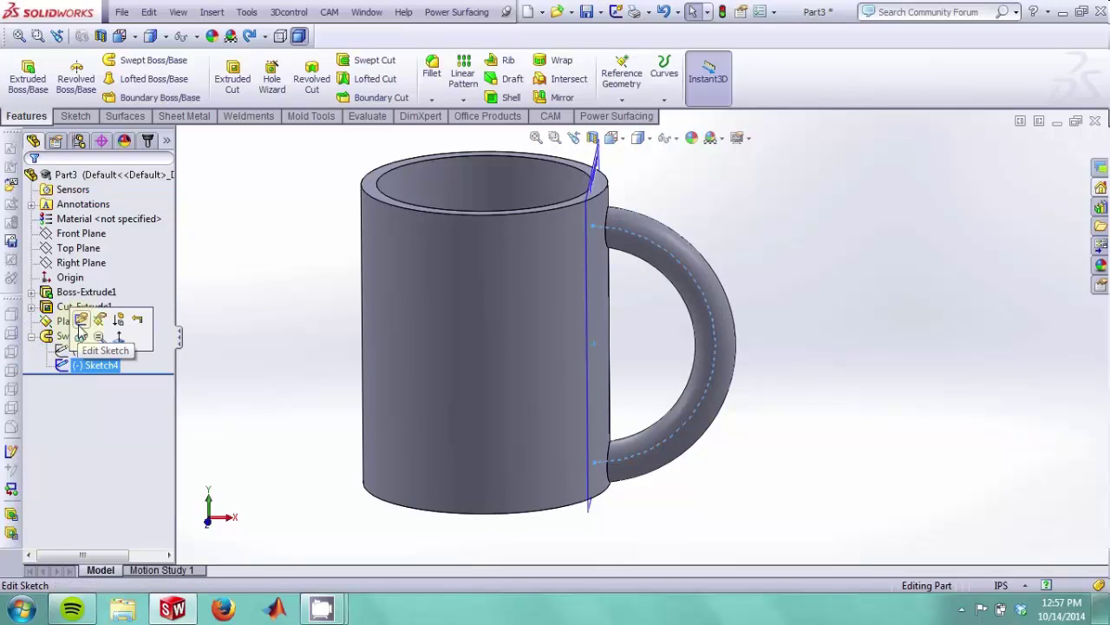
pyautogui.click(80, 321)
pyautogui.scroll(3, 619, 464)
pyautogui.click(599, 458)
pyautogui.moveTo(573, 430); pyautogui.dragTo(572, 397)
pyautogui.scroll(-3, 647, 334)
pyautogui.click(655, 281)
pyautogui.moveTo(654, 279); pyautogui.dragTo(489, 298)
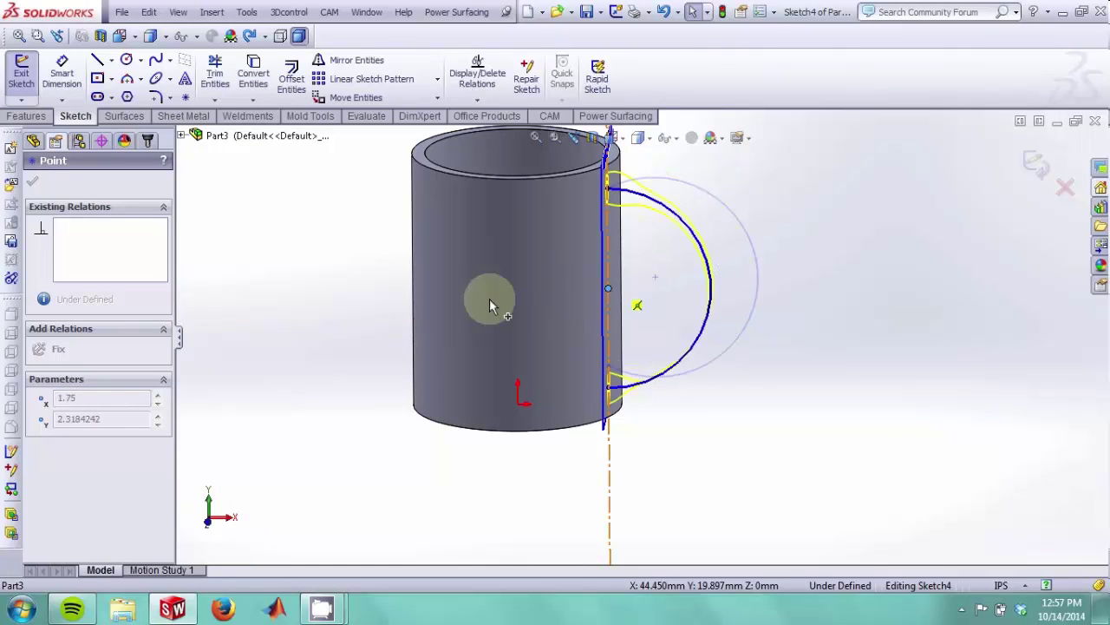
# Step: Place the arc's endpoints on the mug's wall line, sliding the lower end upward
pyautogui.scroll(3, 576, 269)
pyautogui.click(575, 267)
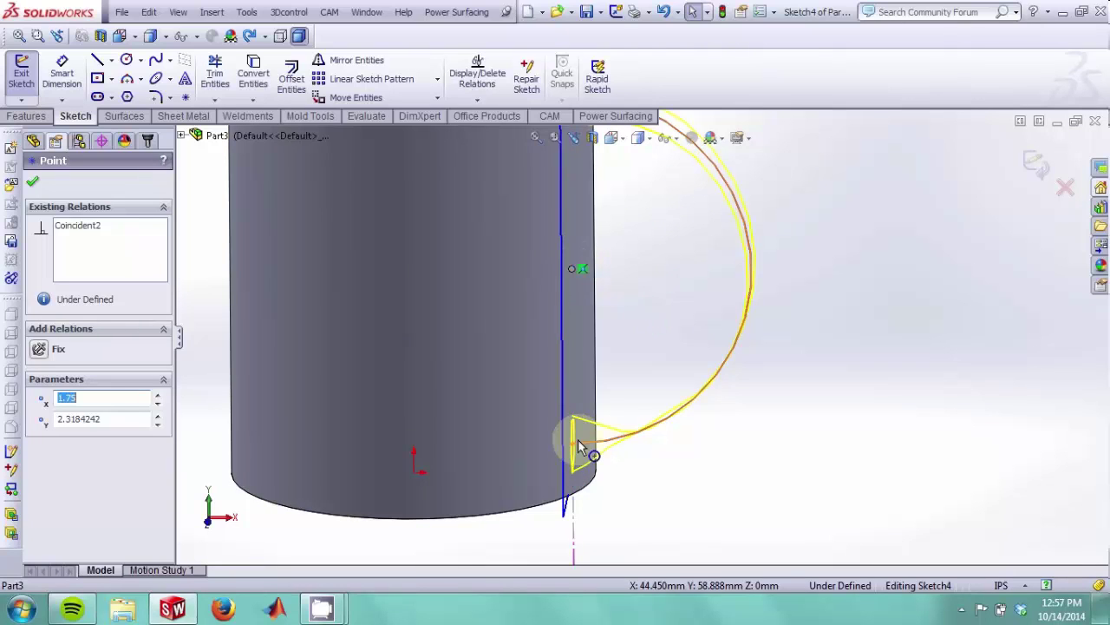
pyautogui.press('Escape')
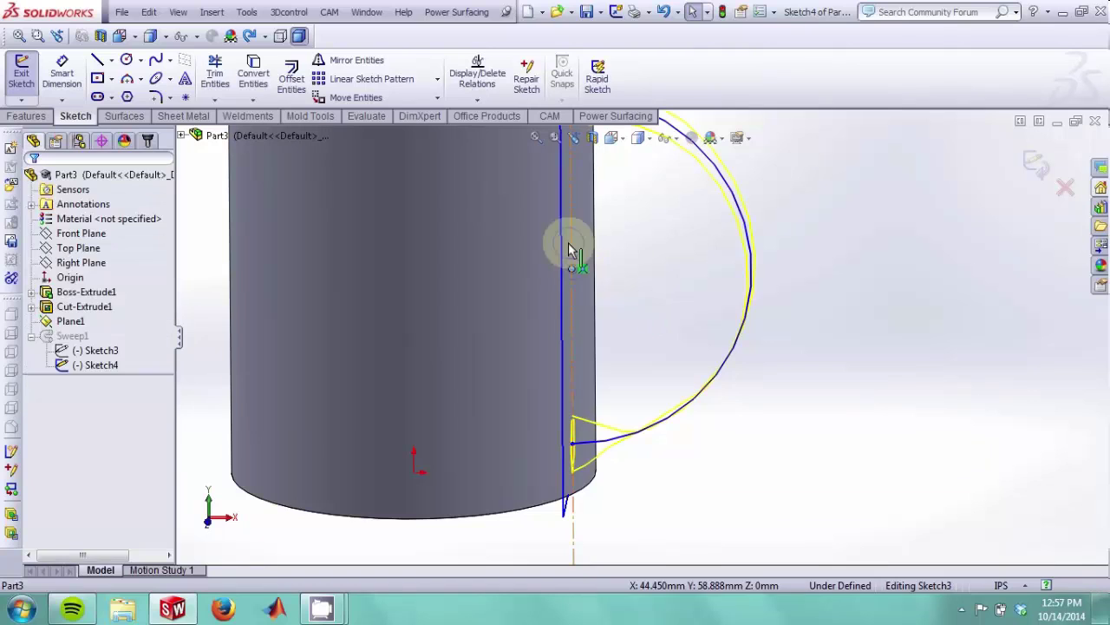
pyautogui.keyDown('ctrl'); pyautogui.click(570, 252); pyautogui.keyUp('ctrl')
pyautogui.press('Escape')
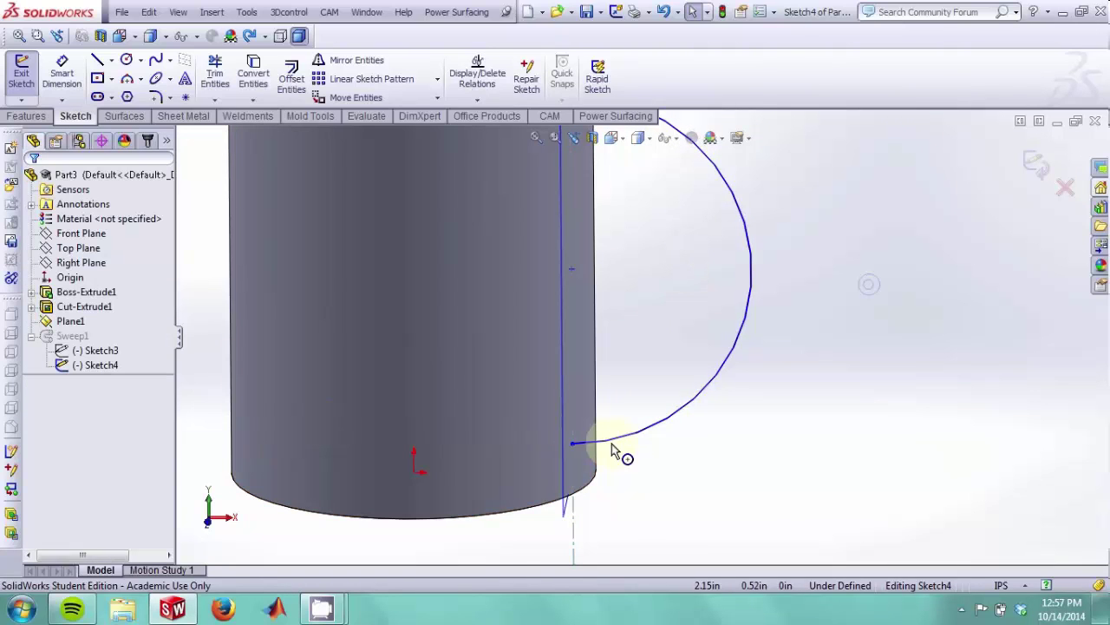
pyautogui.click(573, 267)
pyautogui.keyDown('ctrl'); pyautogui.click(526, 298); pyautogui.keyUp('ctrl')
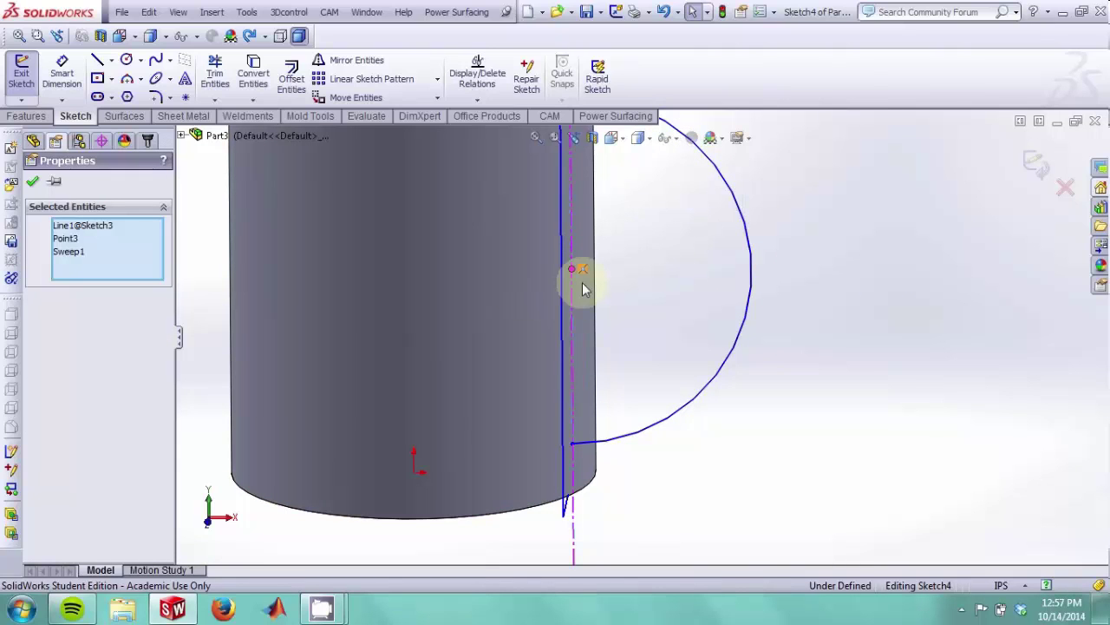
pyautogui.press('Escape')
pyautogui.moveTo(575, 451); pyautogui.dragTo(573, 384)
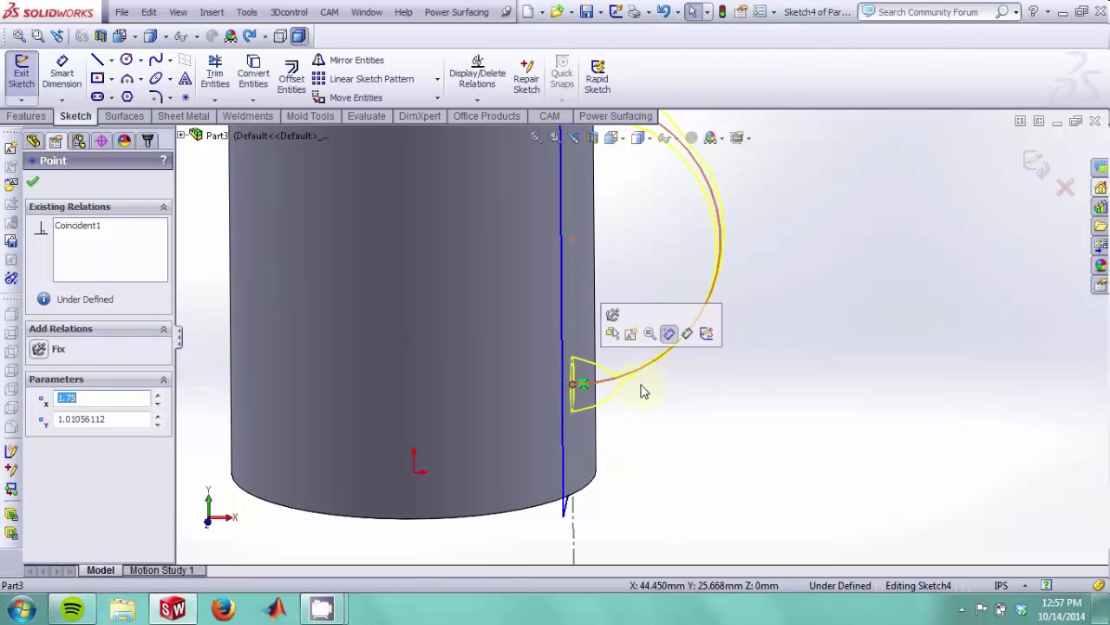
pyautogui.scroll(2, 642, 391)
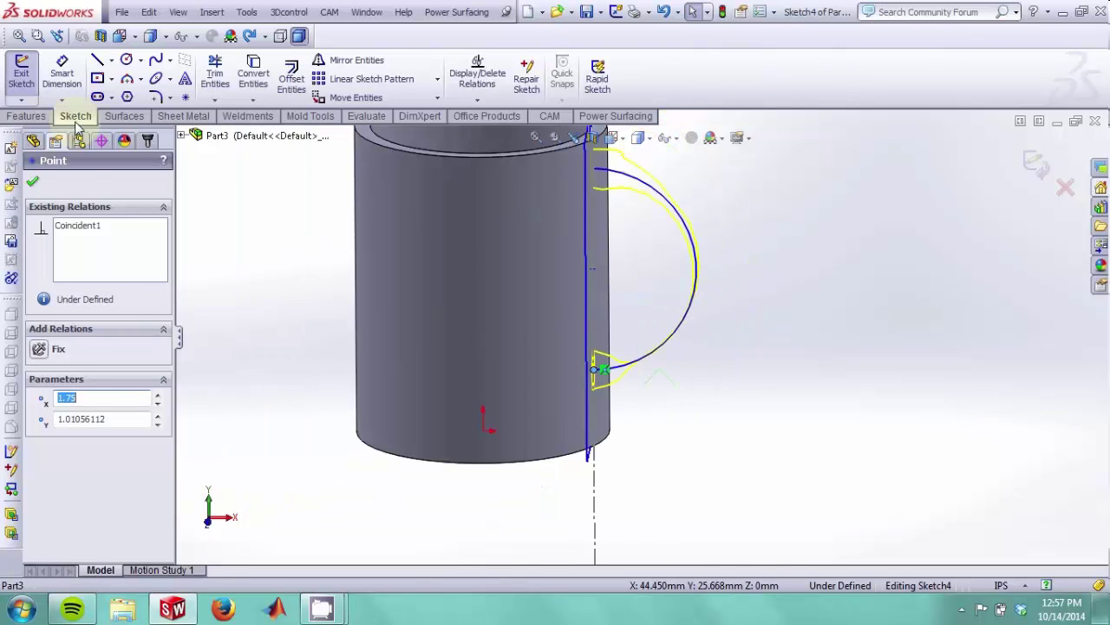
# Step: Exit the sketch to rebuild the handle and orbit around to inspect it
pyautogui.click(1033, 161)
pyautogui.moveTo(806, 326); pyautogui.dragTo(743, 612, button='middle')
pyautogui.moveTo(738, 337); pyautogui.dragTo(559, 306, button='middle')
pyautogui.scroll(-5, 613, 286)
pyautogui.moveTo(742, 296); pyautogui.dragTo(800, 365, button='middle')
pyautogui.scroll(-3, 748, 340)
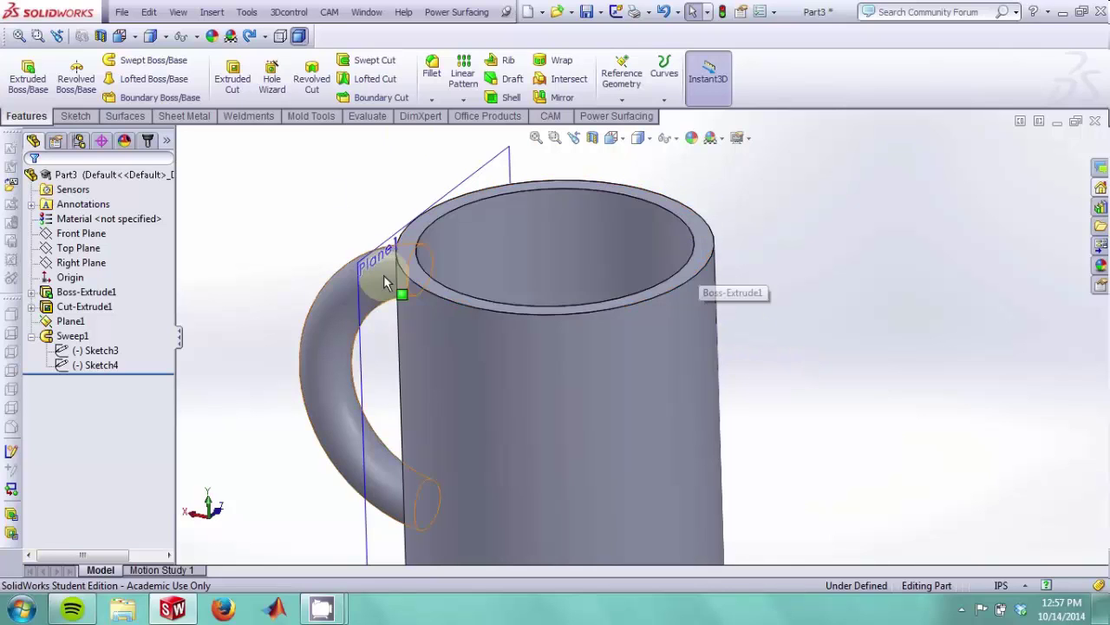
# Step: Fillet the top face of the mug's rim with a 0.10 in radius
pyautogui.click(433, 76)
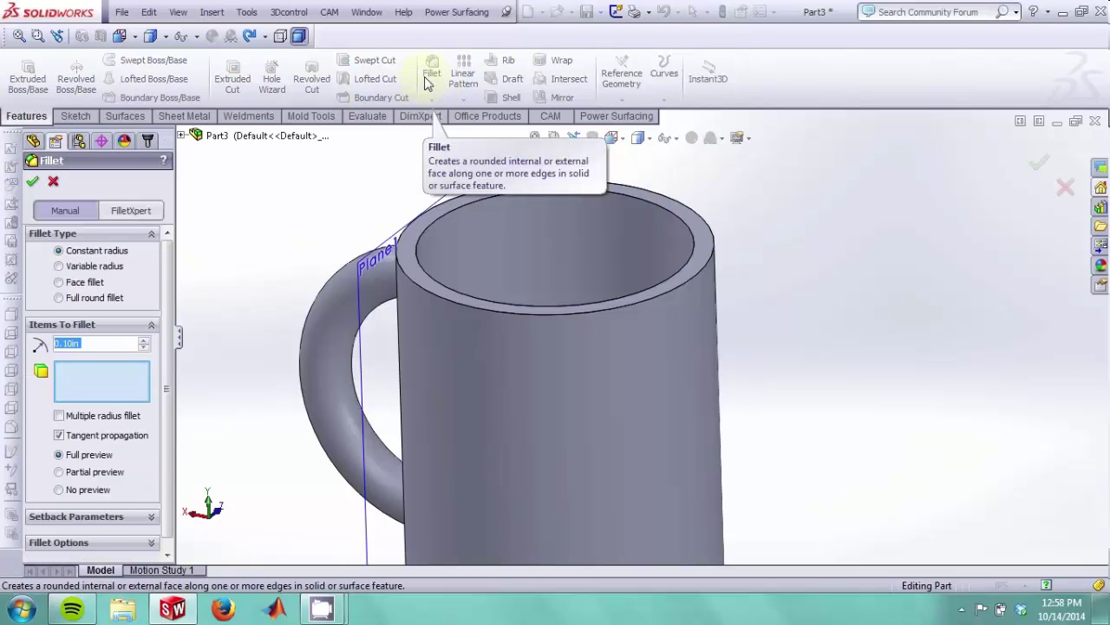
pyautogui.click(410, 238)
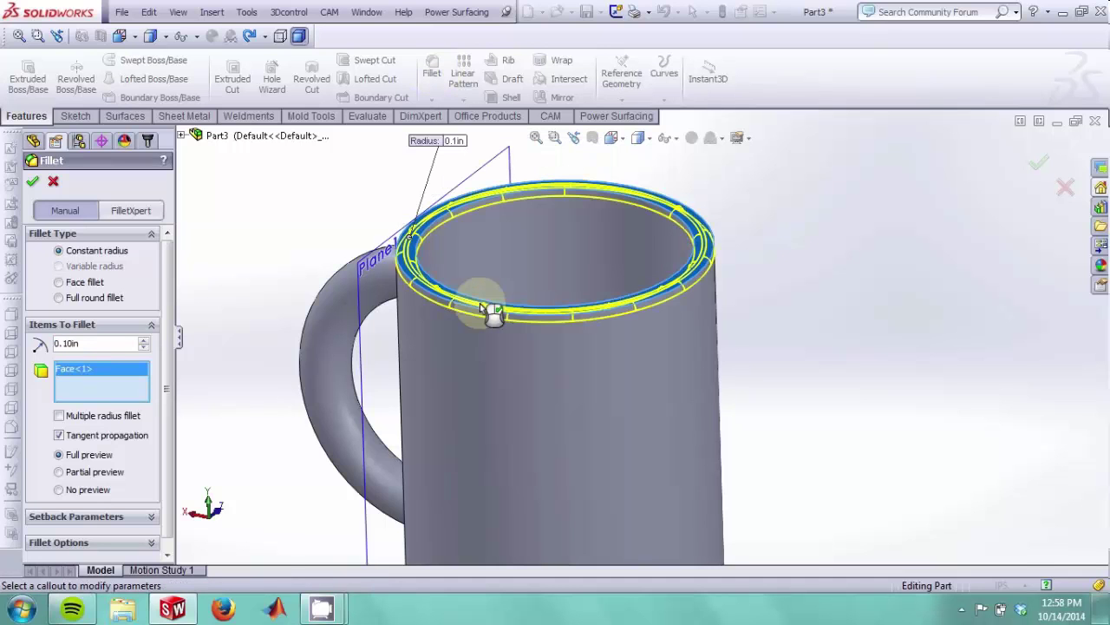
pyautogui.scroll(-3, 480, 302)
pyautogui.moveTo(450, 293); pyautogui.dragTo(415, 231, button='middle')
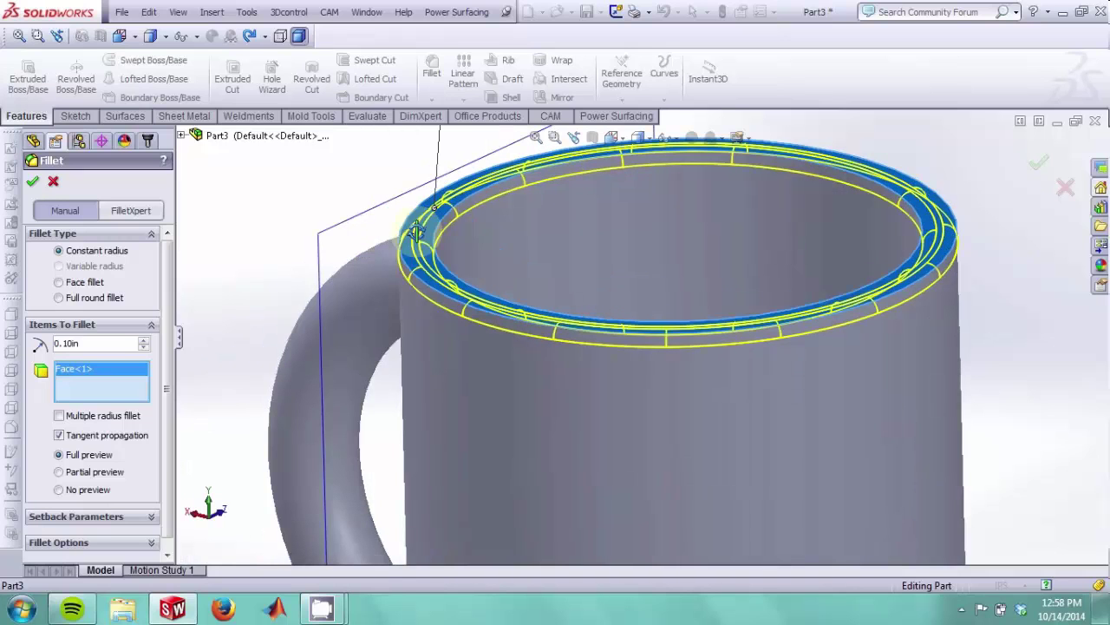
pyautogui.click(33, 183)
pyautogui.moveTo(269, 191); pyautogui.dragTo(436, 224, button='middle')
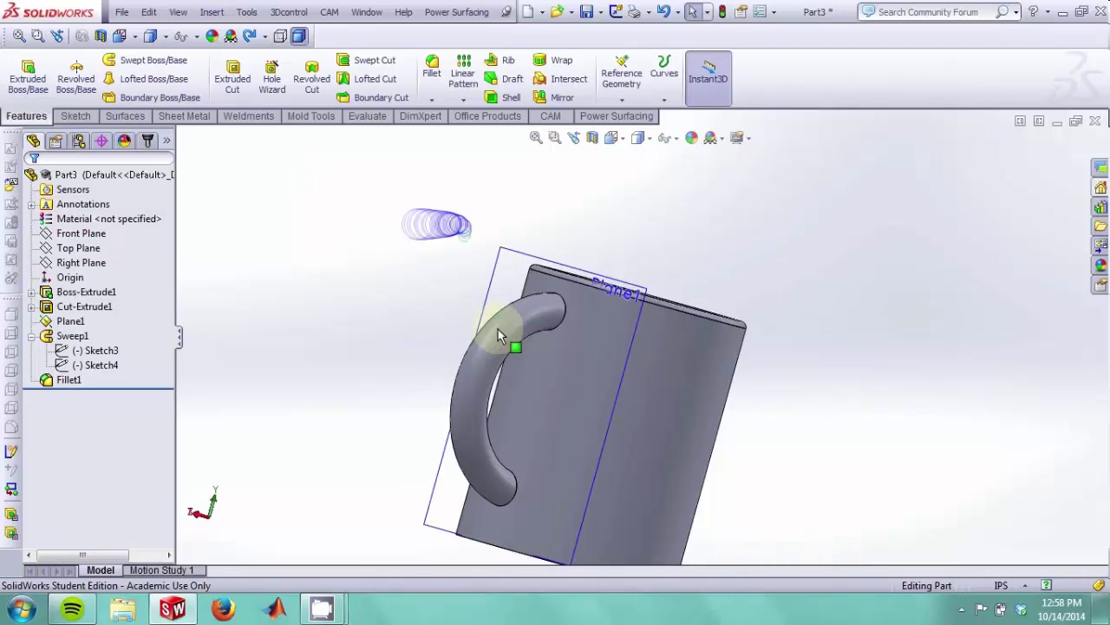
# Step: Fillet the handle's upper and lower joint edges with a 0.30 in radius
pyautogui.scroll(-2, 498, 329)
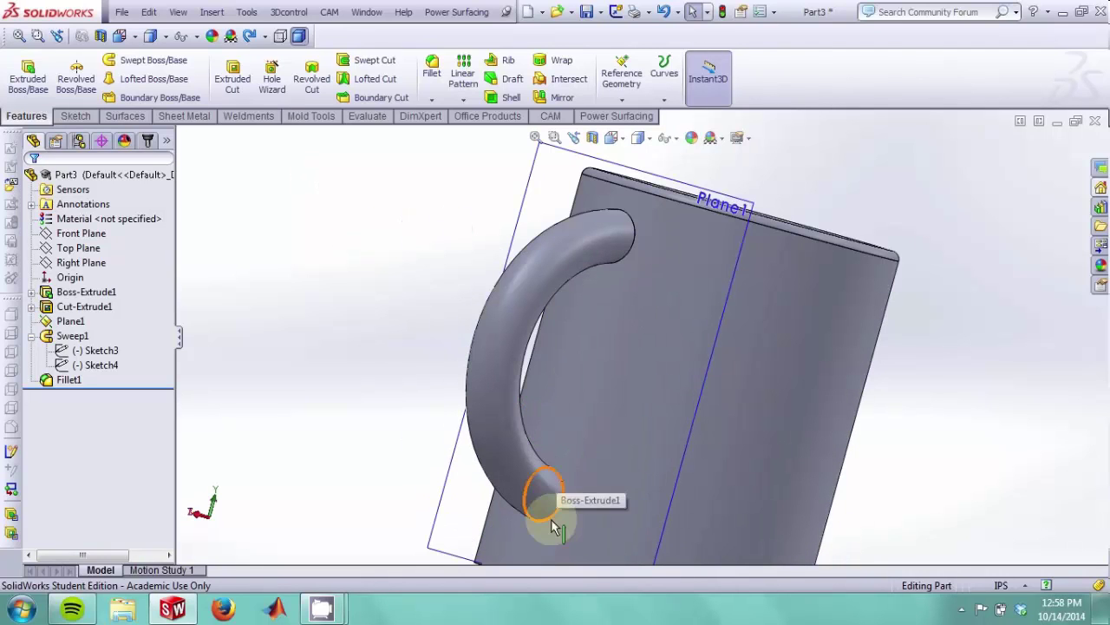
pyautogui.click(430, 69)
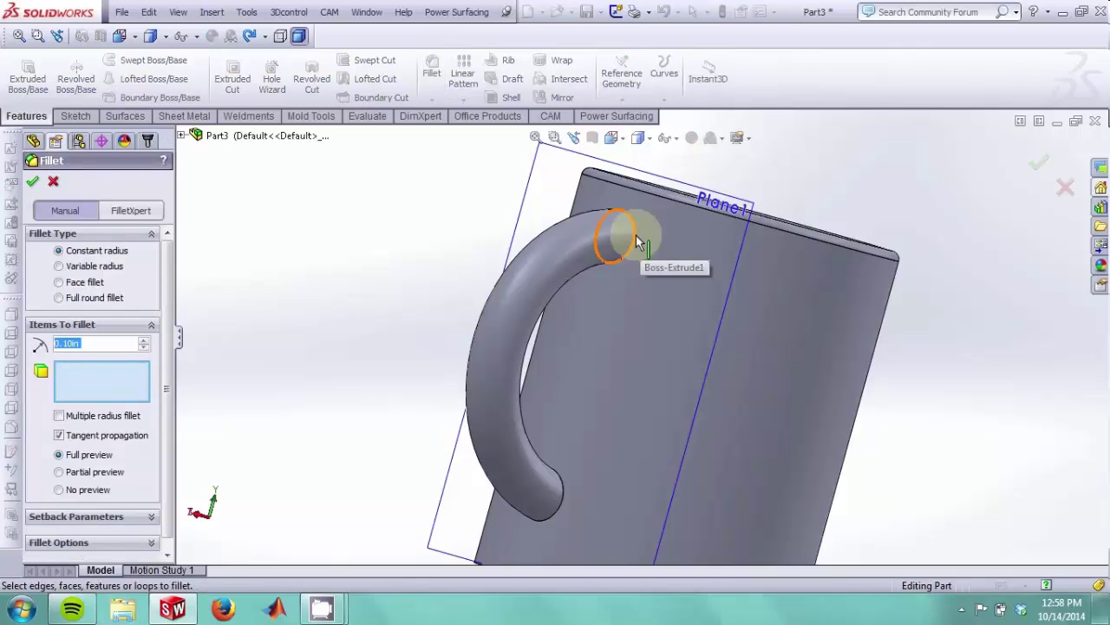
pyautogui.click(638, 243)
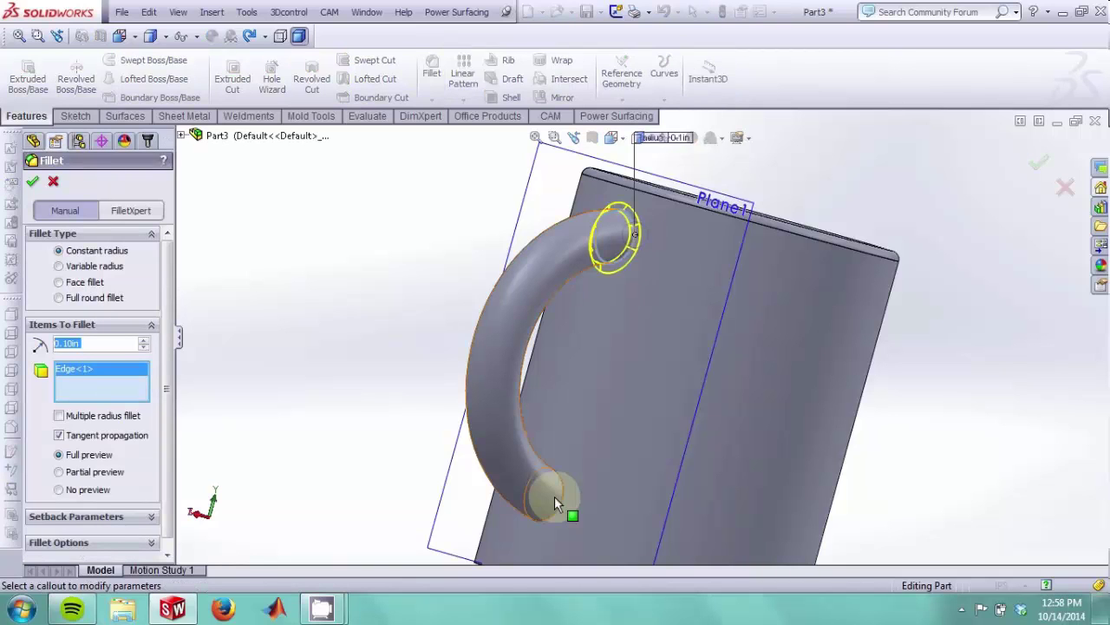
pyautogui.click(555, 496)
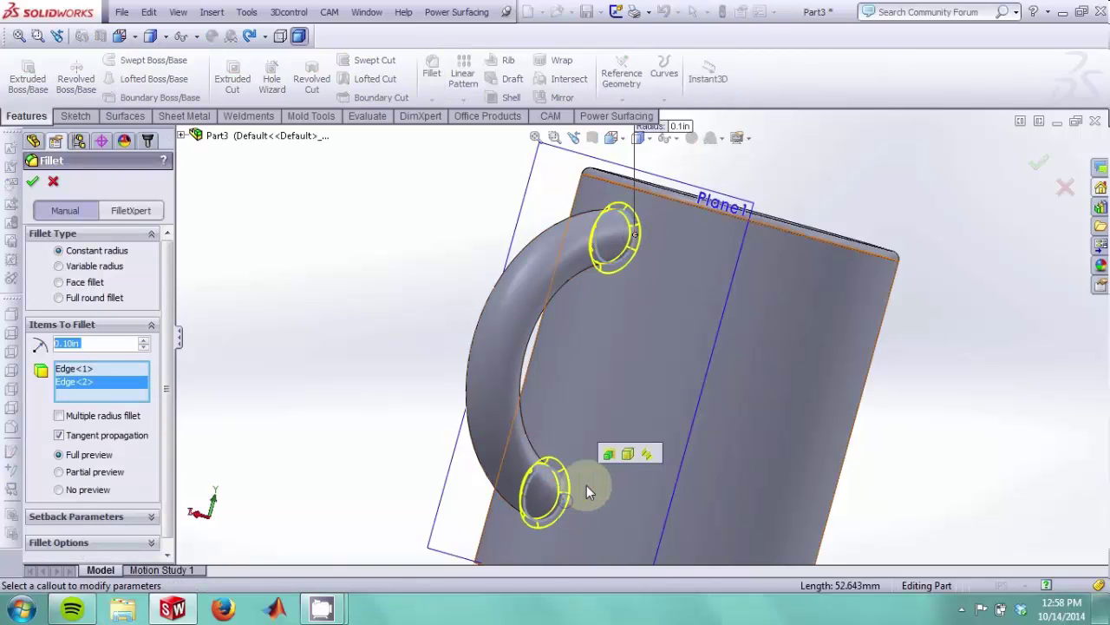
pyautogui.click(144, 343)
pyautogui.click(144, 343)
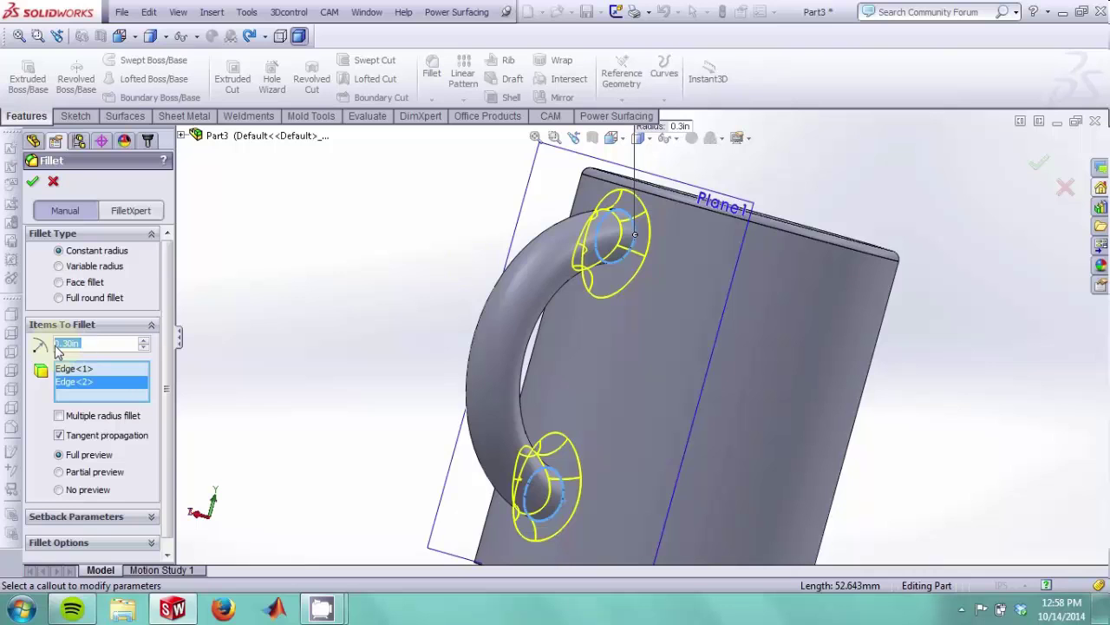
pyautogui.click(33, 180)
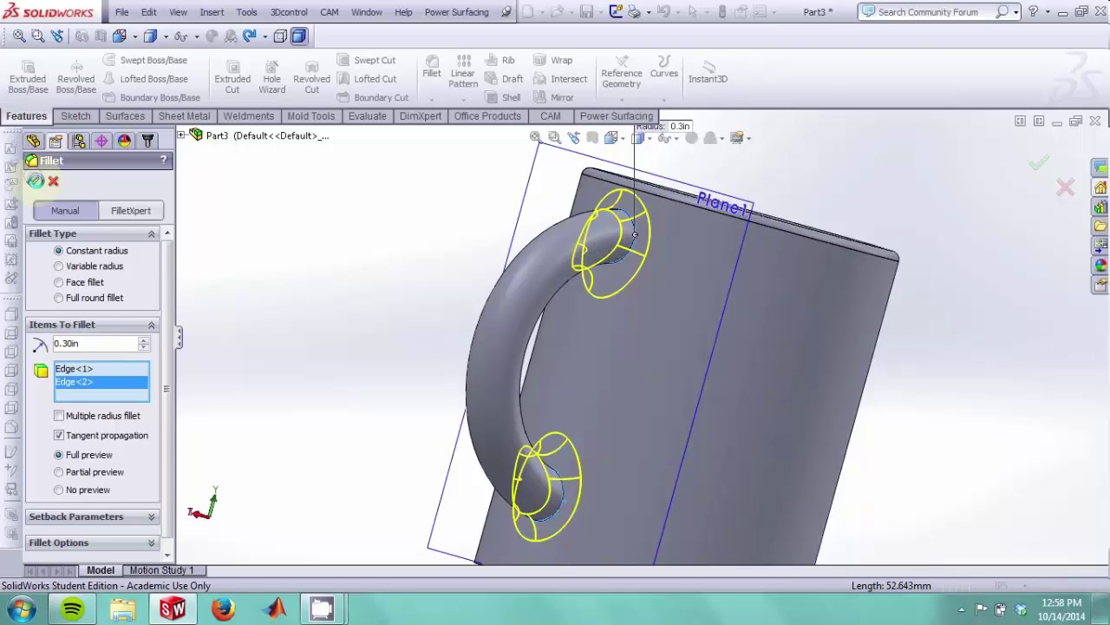
pyautogui.moveTo(390, 245)
pyautogui.mouseDown(button='middle')
pyautogui.moveTo(298, 261)
pyautogui.moveTo(317, 238)
pyautogui.moveTo(369, 236)
pyautogui.moveTo(396, 261)
pyautogui.mouseUp(button='middle')
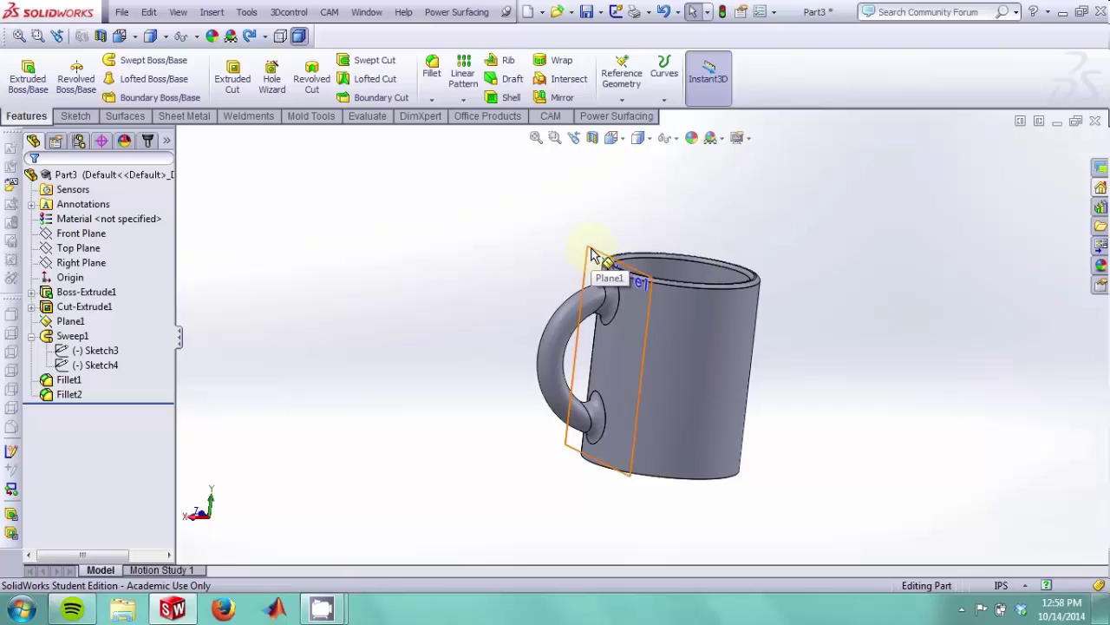
# Step: Hide Plane1 and orbit around the finished mug to inspect it
pyautogui.click(592, 254)
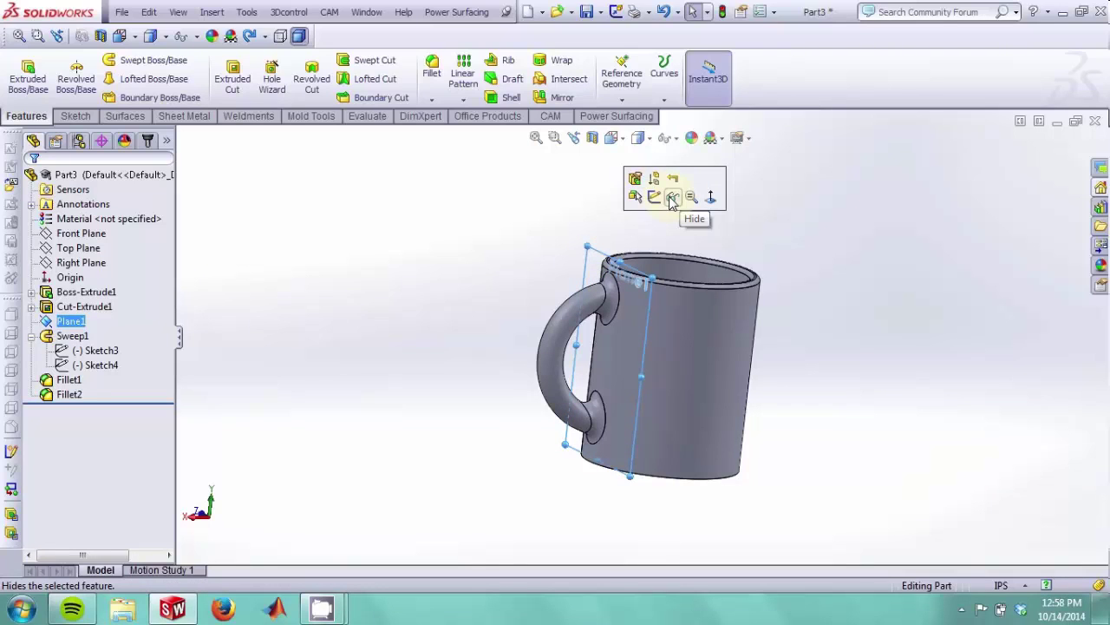
pyautogui.click(672, 198)
pyautogui.moveTo(670, 200); pyautogui.dragTo(737, 338, button='middle')
pyautogui.scroll(-4, 765, 417)
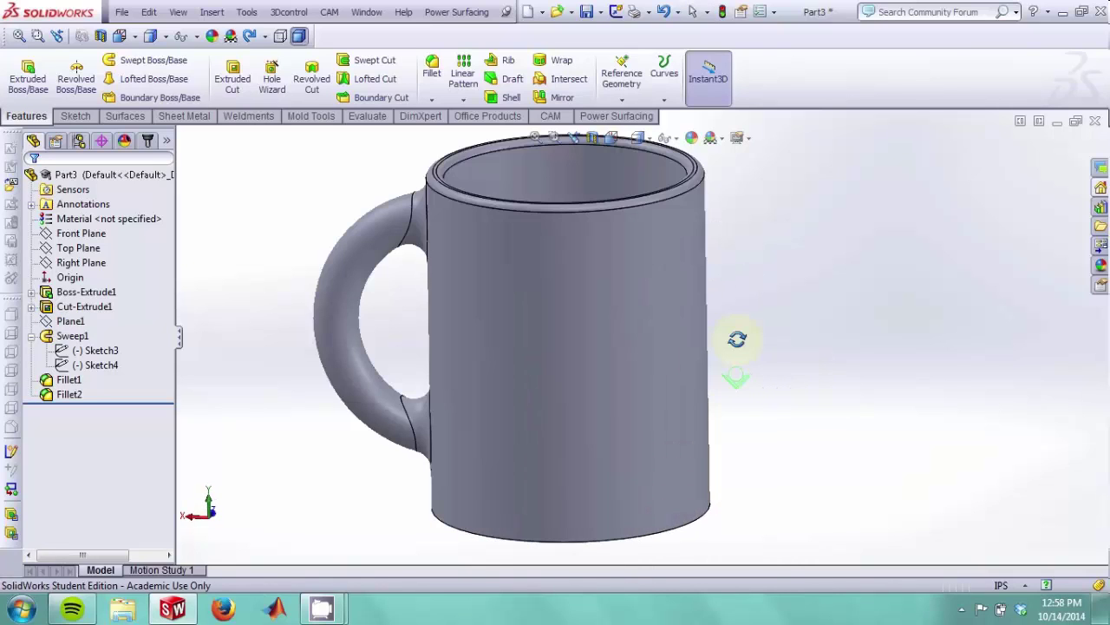
pyautogui.scroll(2, 733, 330)
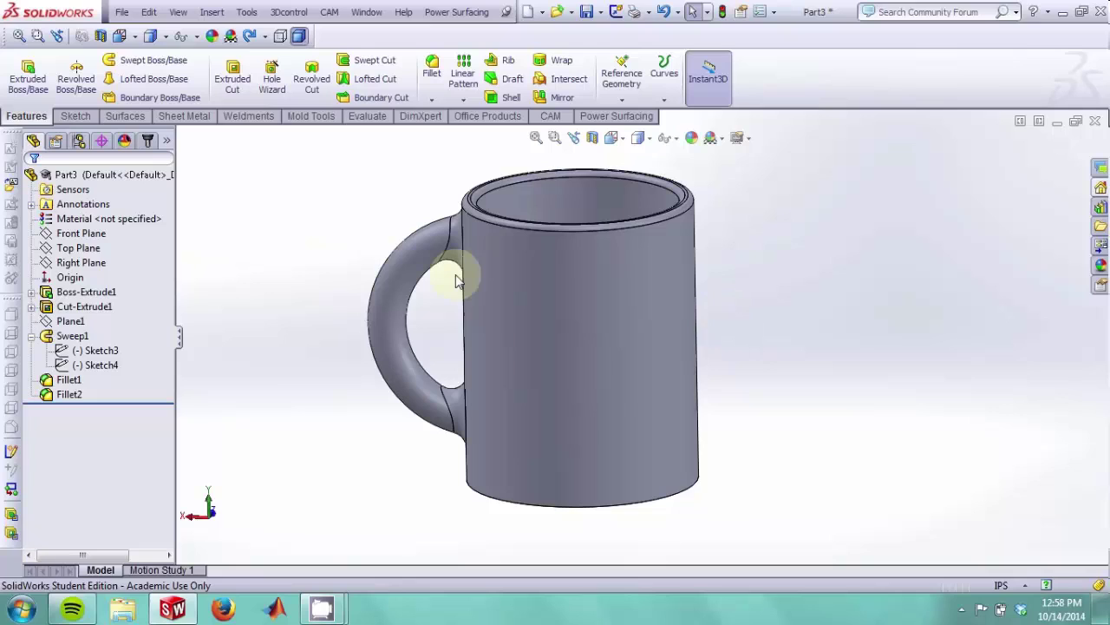